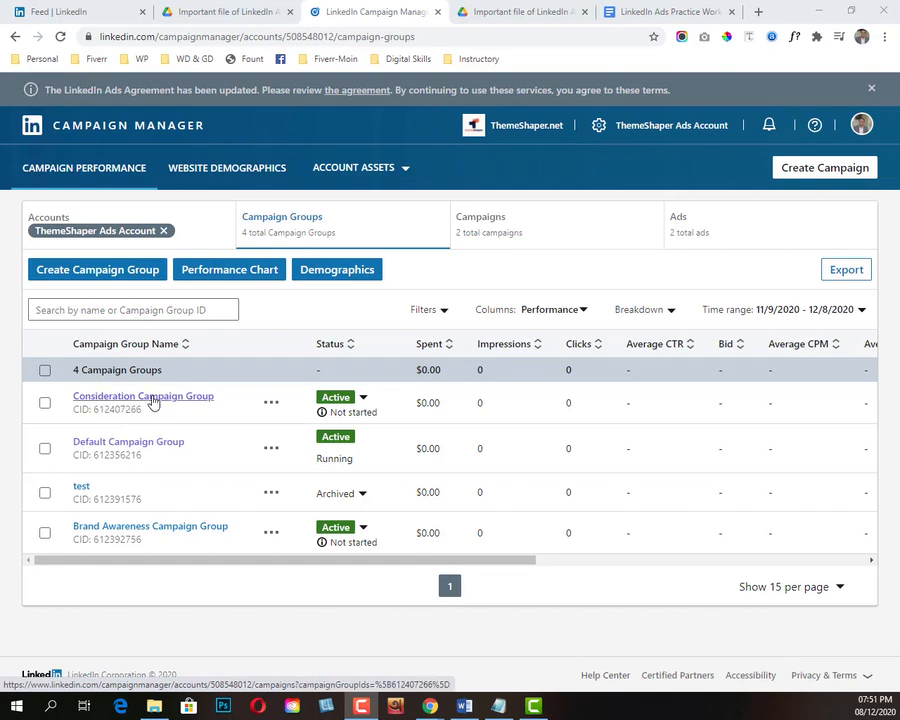
- Create a new campaign in the Consideration Campaign Group and name it "Engagement Follower Campaign"
{"action": "left_click", "coordinate": [153, 400]}
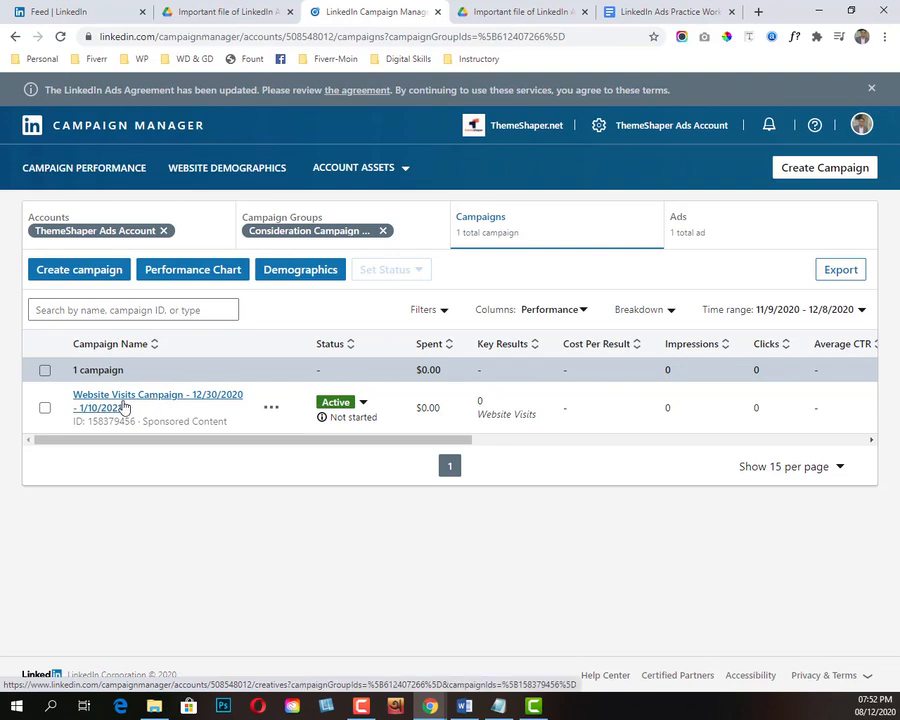
{"action": "left_click", "coordinate": [78, 278]}
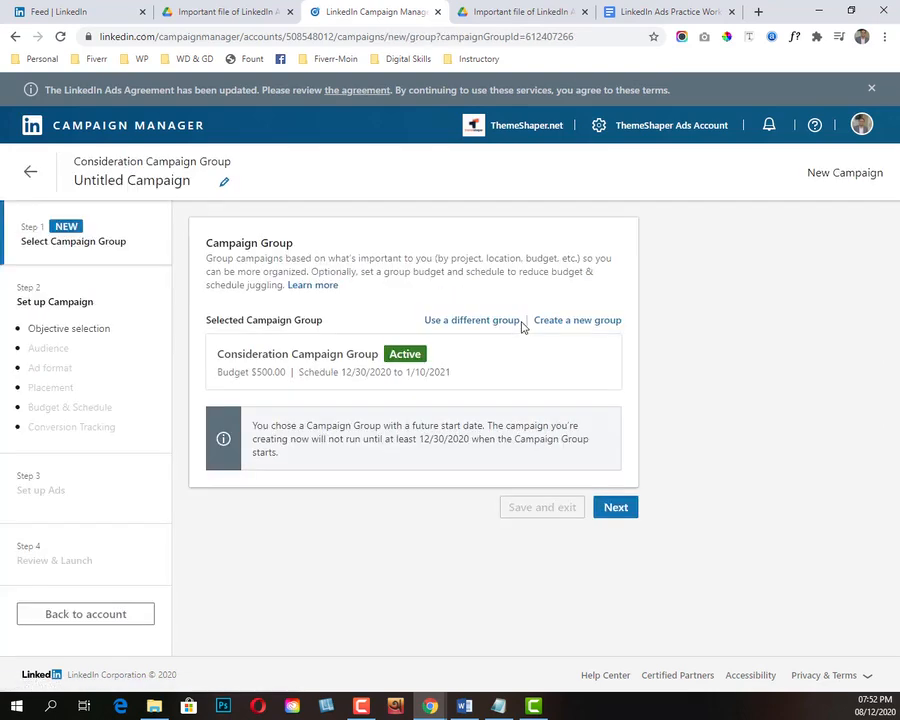
{"action": "left_click", "coordinate": [115, 181]}
{"action": "left_click", "coordinate": [206, 182]}
{"action": "left_click_drag", "start_coordinate": [213, 184], "coordinate": [14, 190]}
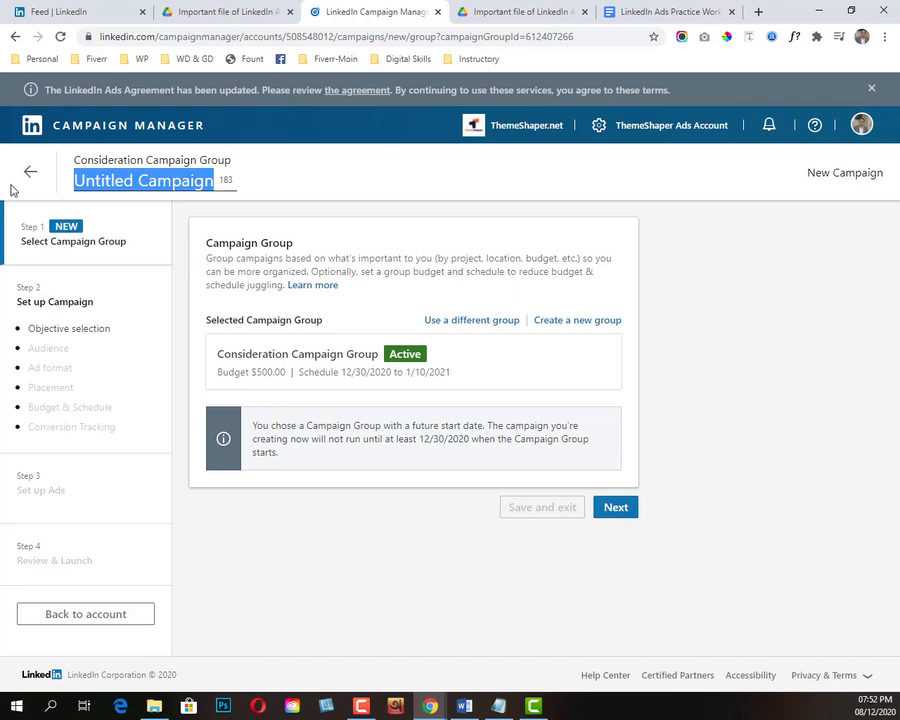
{"action": "type", "text": "Engagement"}
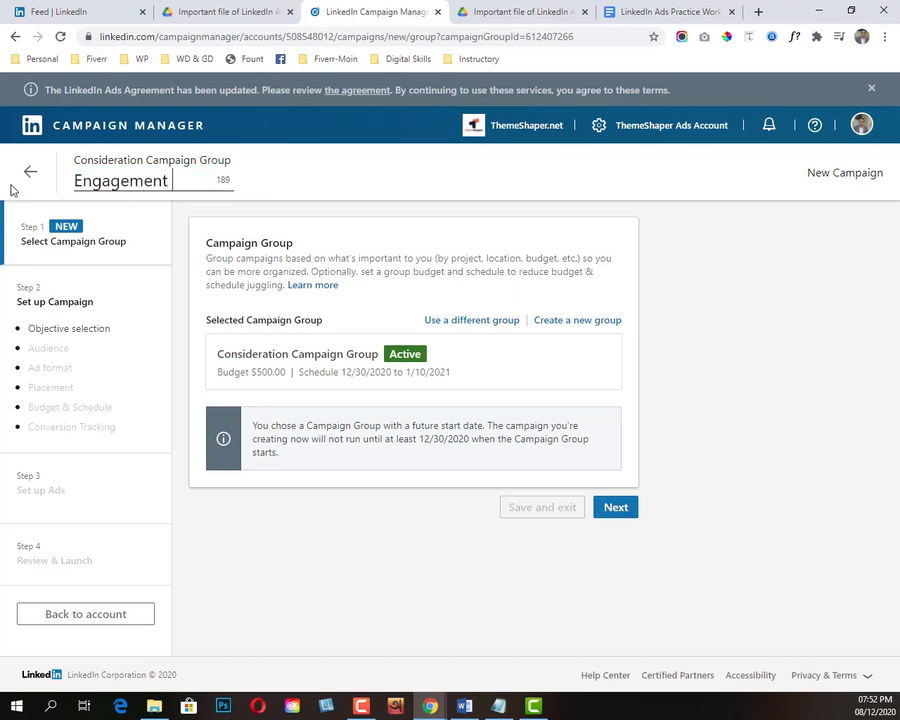
{"action": "type", "text": " Follower "}
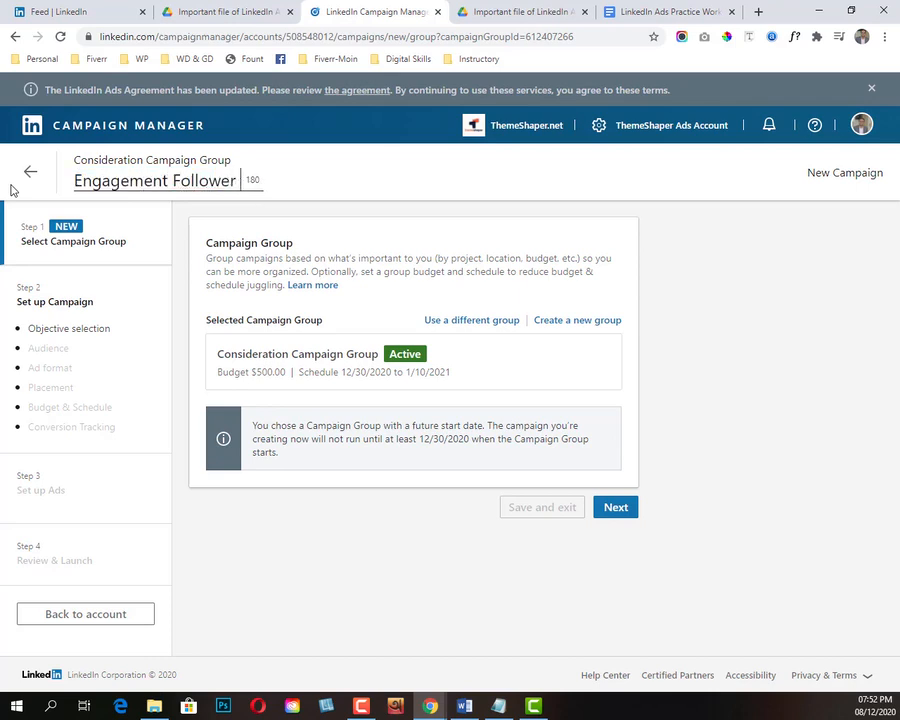
{"action": "type", "text": "Campaing"}
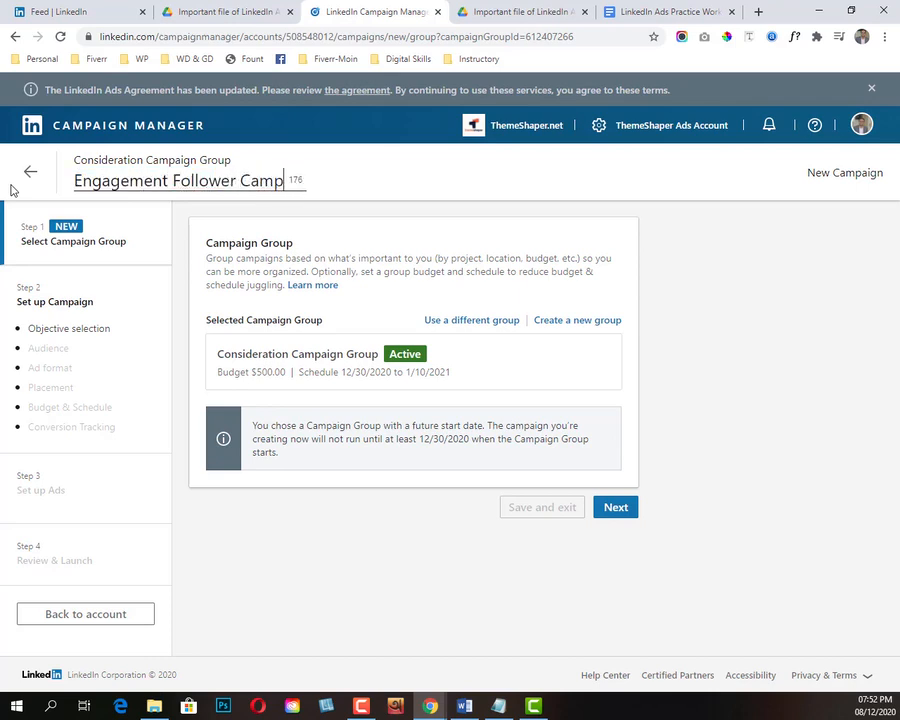
{"action": "key", "text": "BackSpace"}
{"action": "key", "text": "BackSpace"}
{"action": "type", "text": "gmn"}
{"action": "key", "text": "BackSpace"}
{"action": "key", "text": "BackSpace"}
{"action": "type", "text": "n"}
{"action": "left_click", "coordinate": [459, 190]}
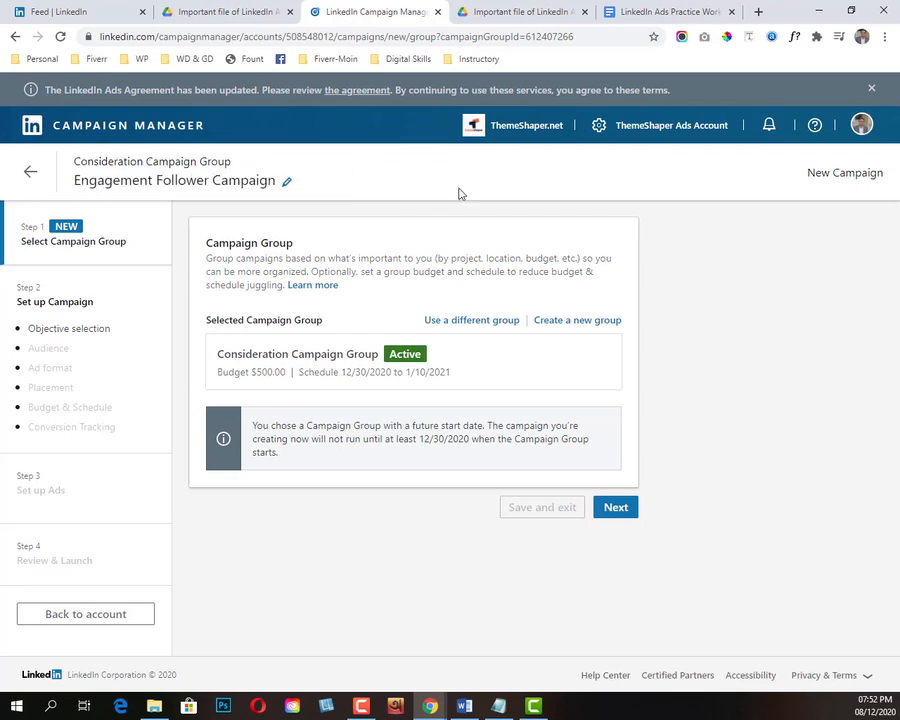
- Continue to the campaign setup and choose Engagement as the campaign objective
{"action": "left_click", "coordinate": [616, 508]}
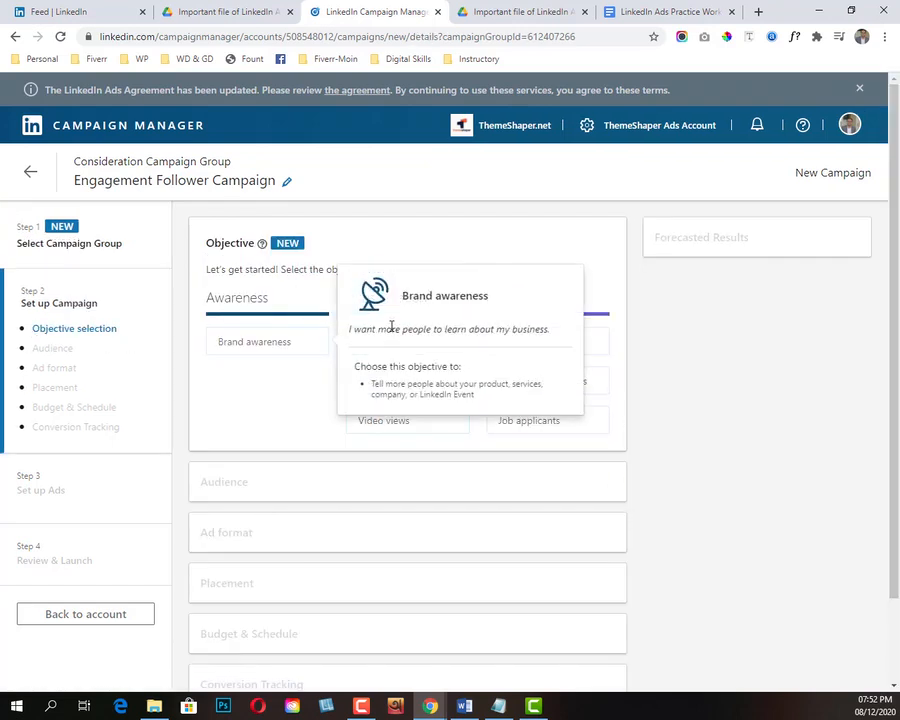
{"action": "mouse_move", "coordinate": [389, 382]}
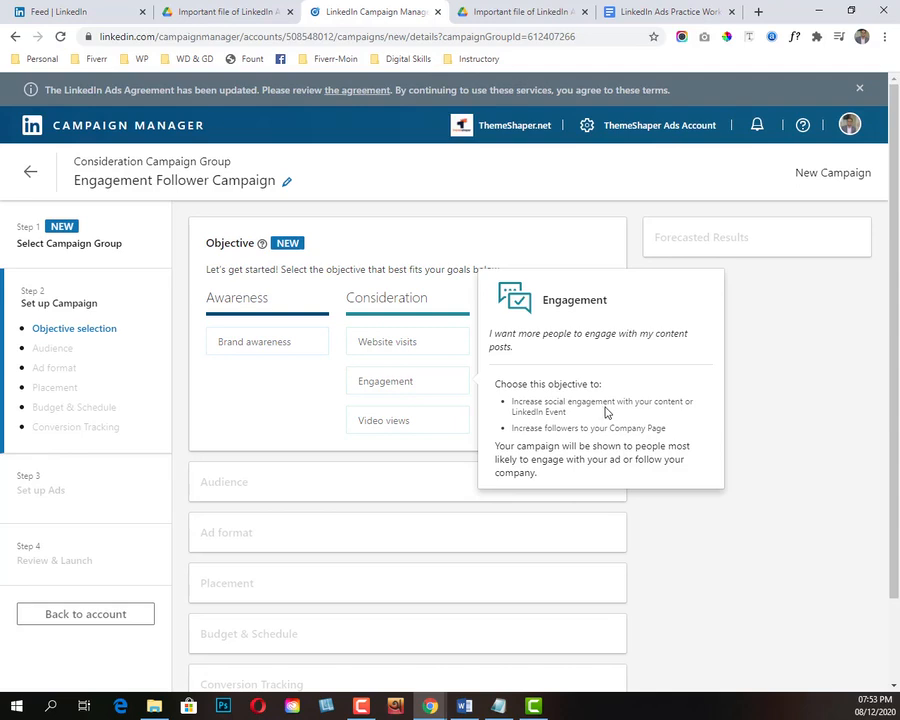
{"action": "left_click_drag", "start_coordinate": [533, 428], "coordinate": [569, 428]}
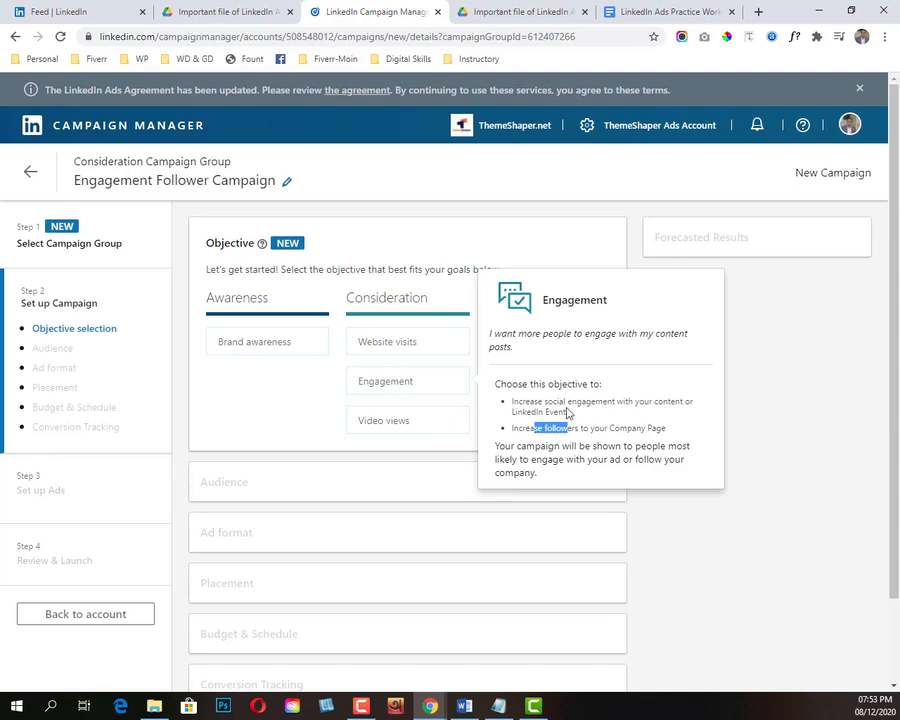
{"action": "left_click", "coordinate": [409, 383]}
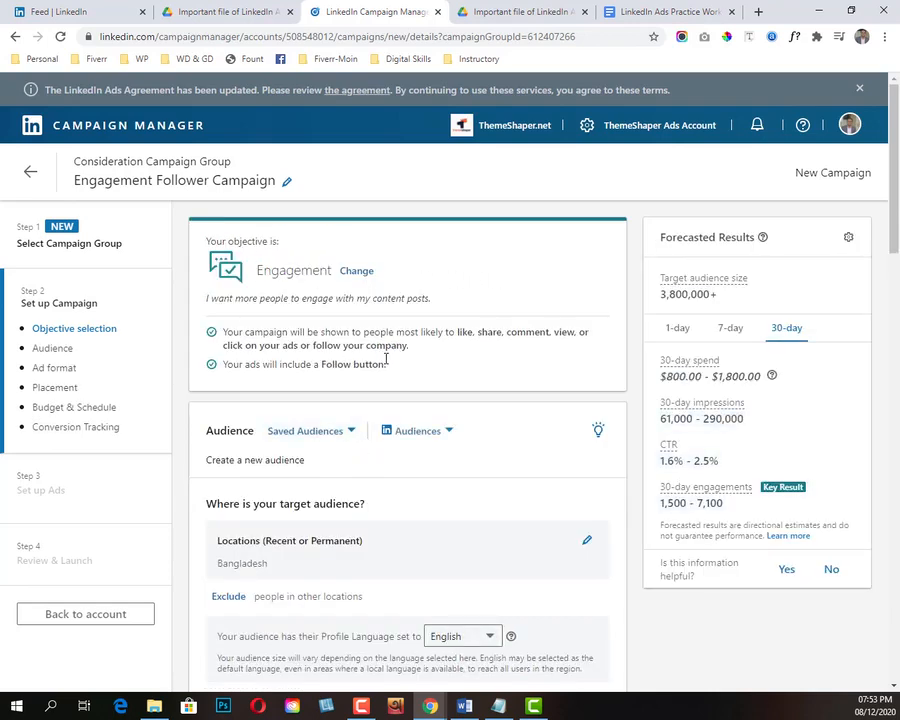
- Read the Engagement objective's notes on who the campaign is shown to and the Follow button in its ads
{"action": "left_click_drag", "start_coordinate": [222, 332], "coordinate": [268, 345]}
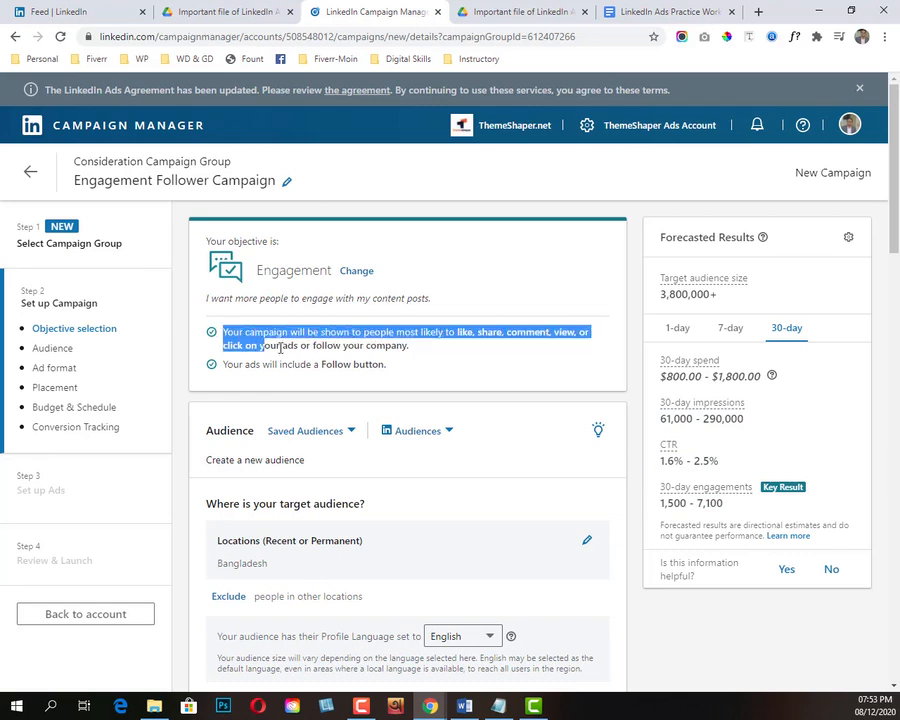
{"action": "left_click_drag", "start_coordinate": [390, 369], "coordinate": [291, 362]}
{"action": "left_click_drag", "start_coordinate": [228, 332], "coordinate": [284, 337]}
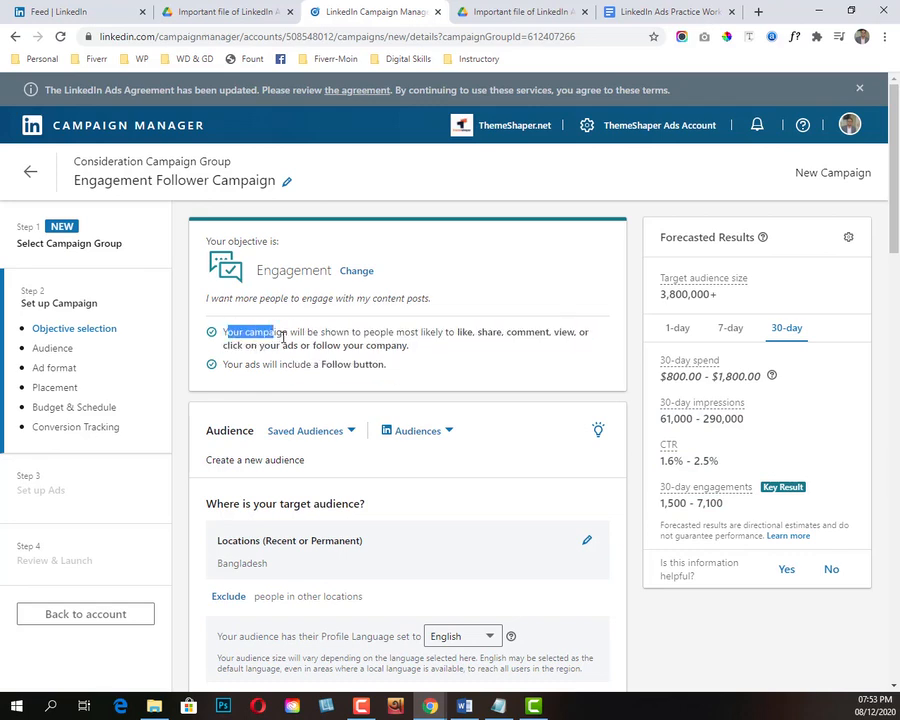
{"action": "left_click", "coordinate": [458, 363]}
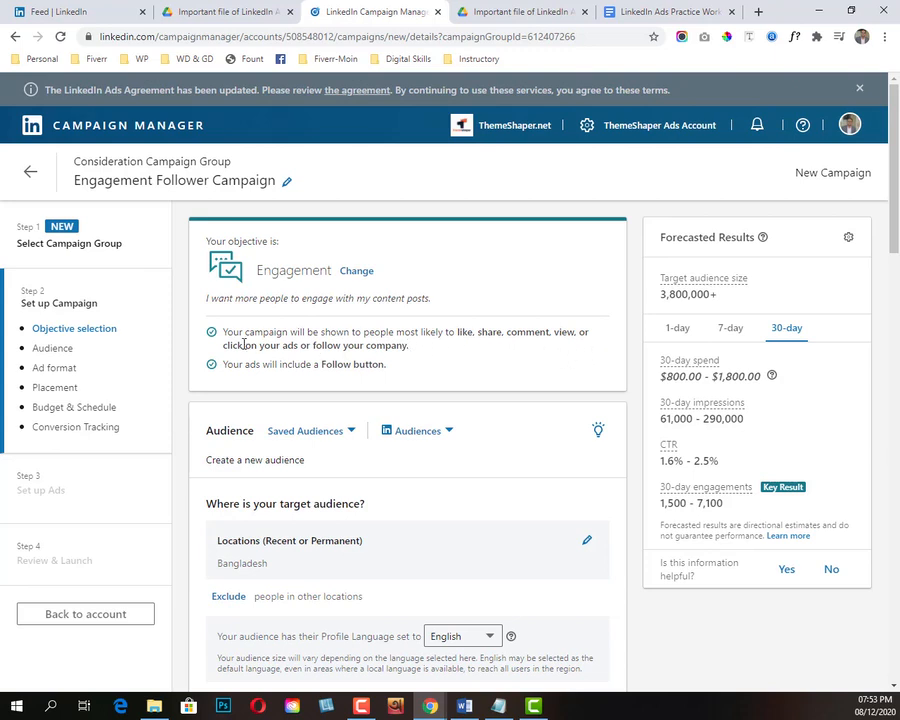
{"action": "left_click_drag", "start_coordinate": [329, 350], "coordinate": [444, 350]}
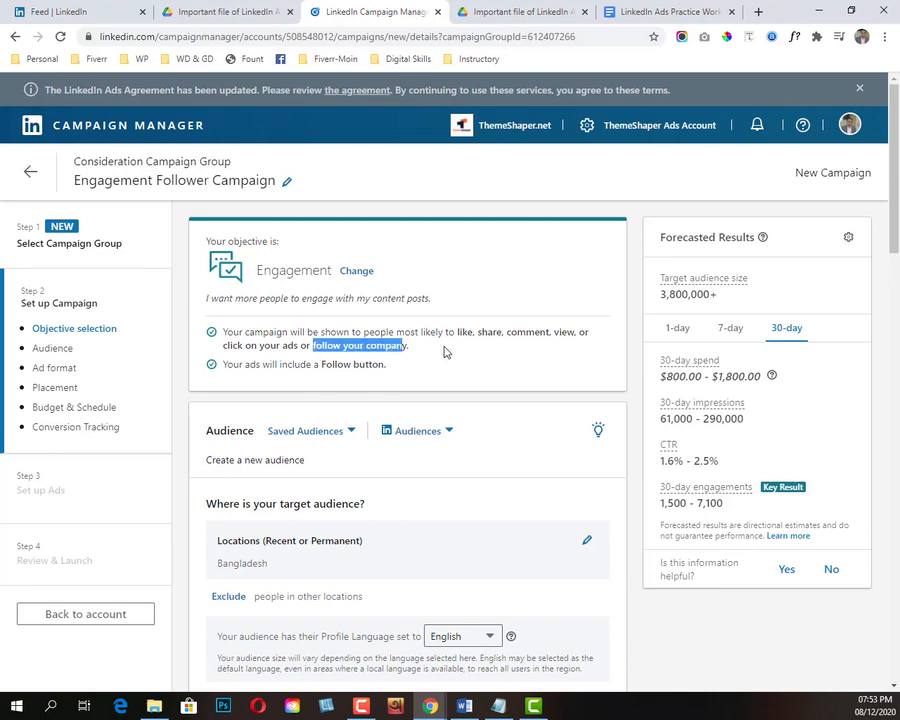
{"action": "left_click", "coordinate": [446, 352]}
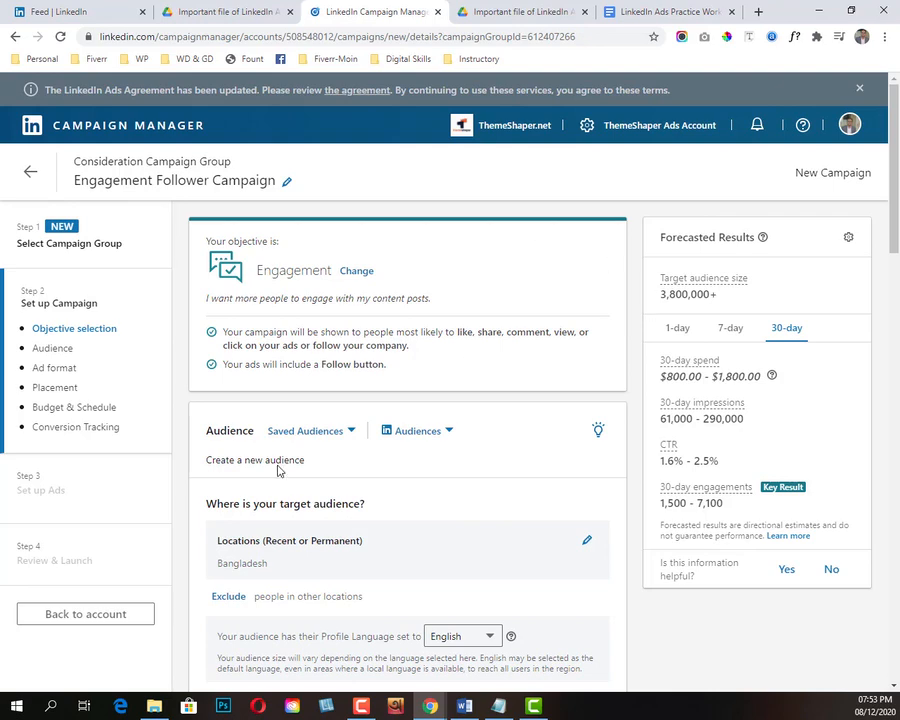
- Apply the saved "ThemeShaper audience", replace the current targeting selections, and check its target location
{"action": "left_click", "coordinate": [348, 433]}
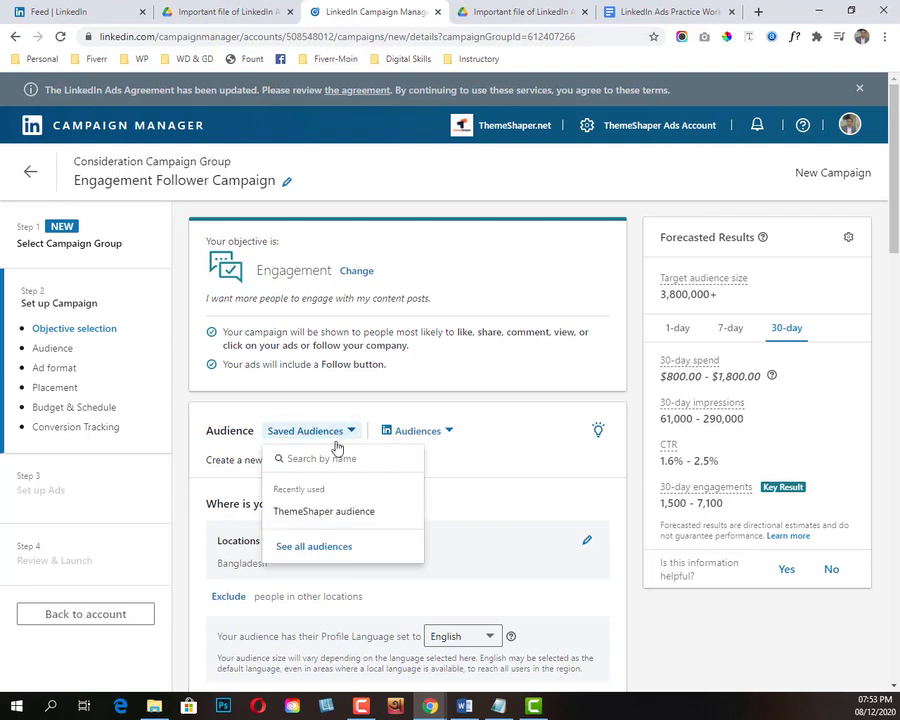
{"action": "left_click", "coordinate": [322, 512]}
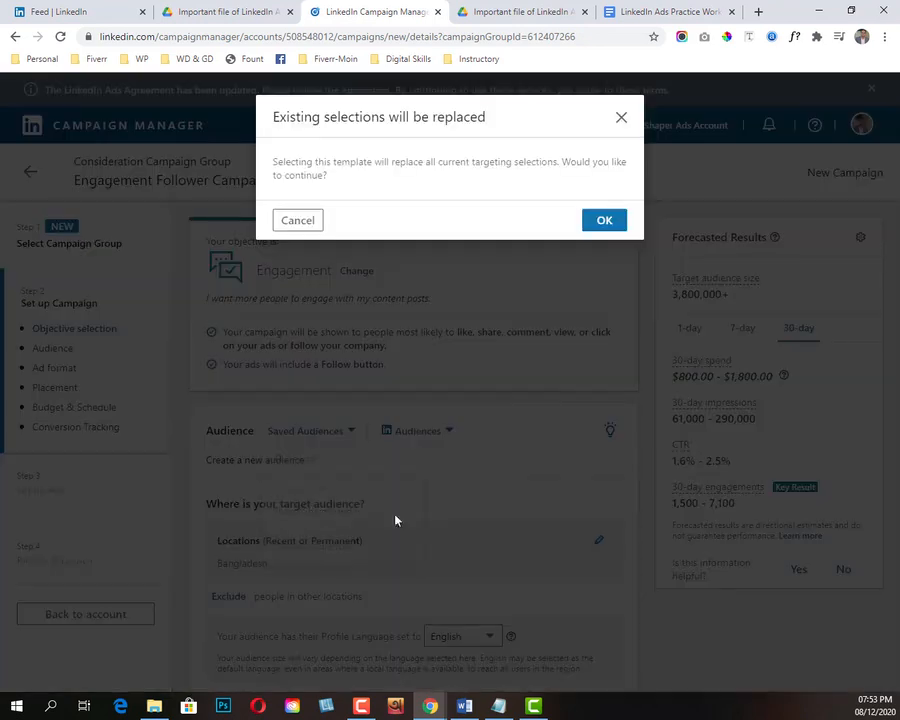
{"action": "left_click", "coordinate": [603, 219]}
{"action": "scroll", "coordinate": [430, 497], "scroll_direction": "down", "scroll_amount": 1}
{"action": "scroll", "coordinate": [430, 497], "scroll_direction": "down", "scroll_amount": 2}
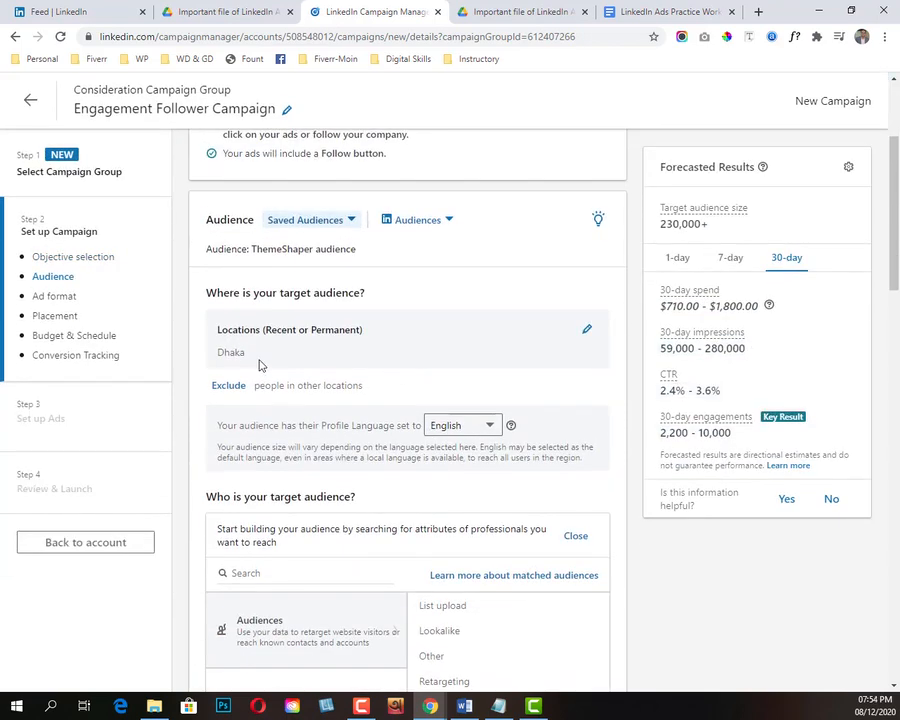
{"action": "left_click_drag", "start_coordinate": [224, 353], "coordinate": [250, 355]}
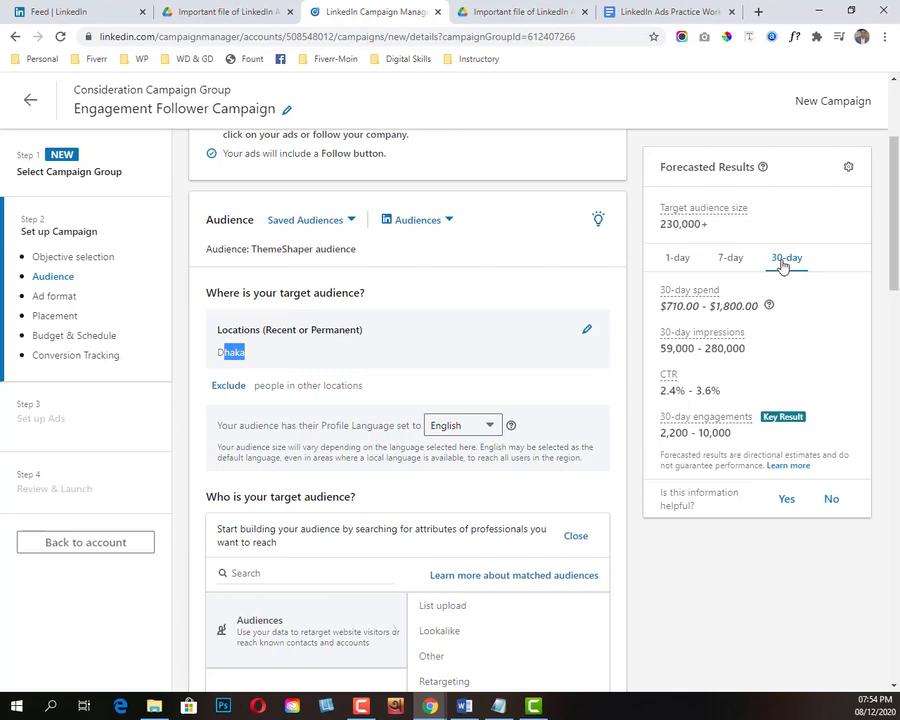
- Compare the 1-day and 7-day forecasted results, examining the 7-day spend, CTR and engagements
{"action": "left_click", "coordinate": [725, 262]}
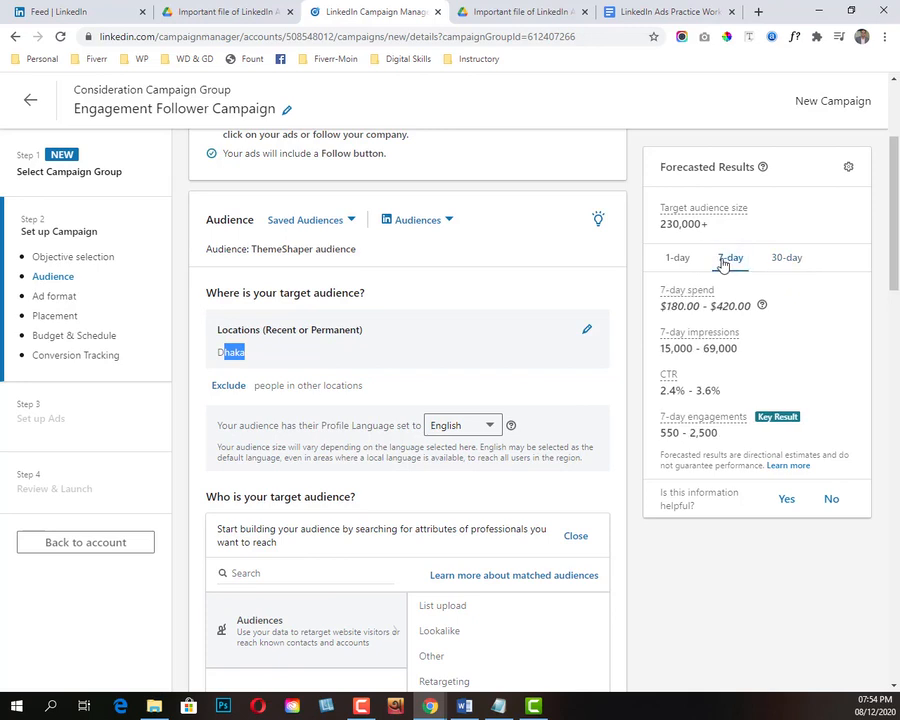
{"action": "left_click", "coordinate": [684, 261]}
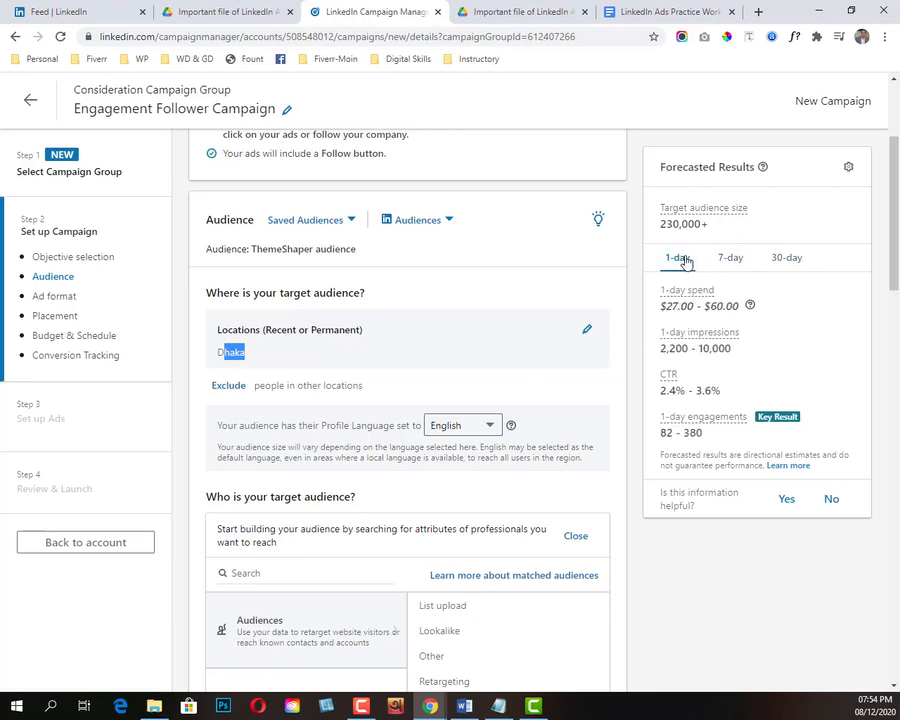
{"action": "left_click", "coordinate": [731, 258]}
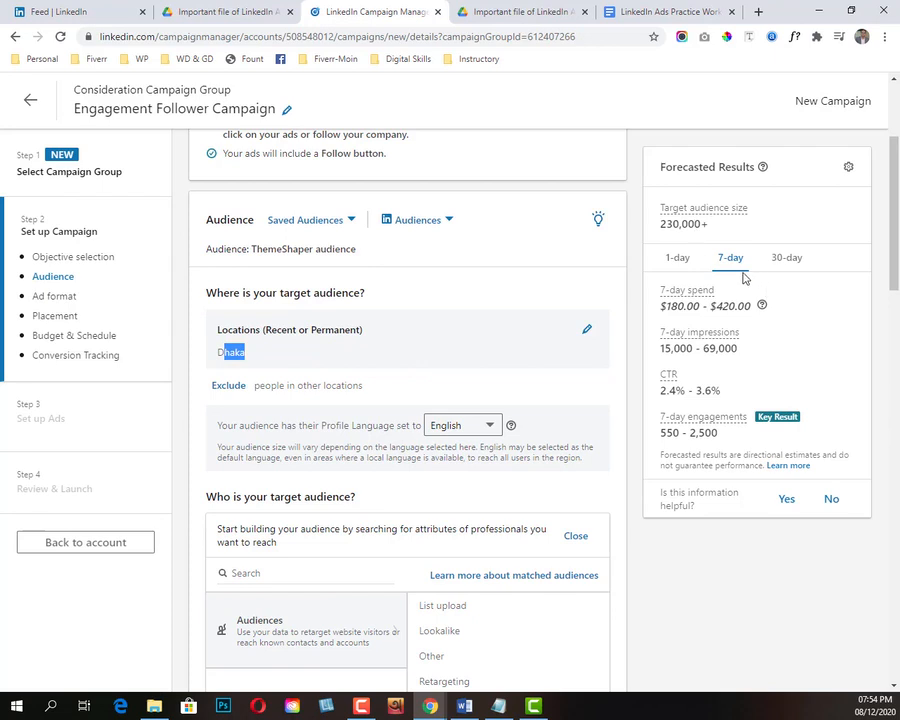
{"action": "left_click_drag", "start_coordinate": [672, 306], "coordinate": [740, 306]}
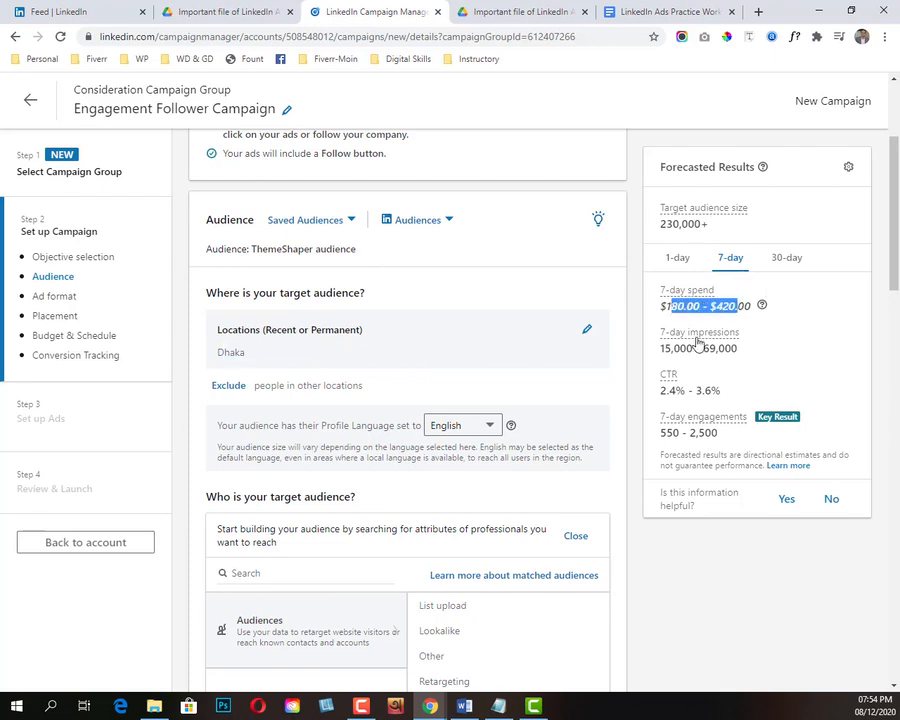
{"action": "left_click", "coordinate": [662, 342]}
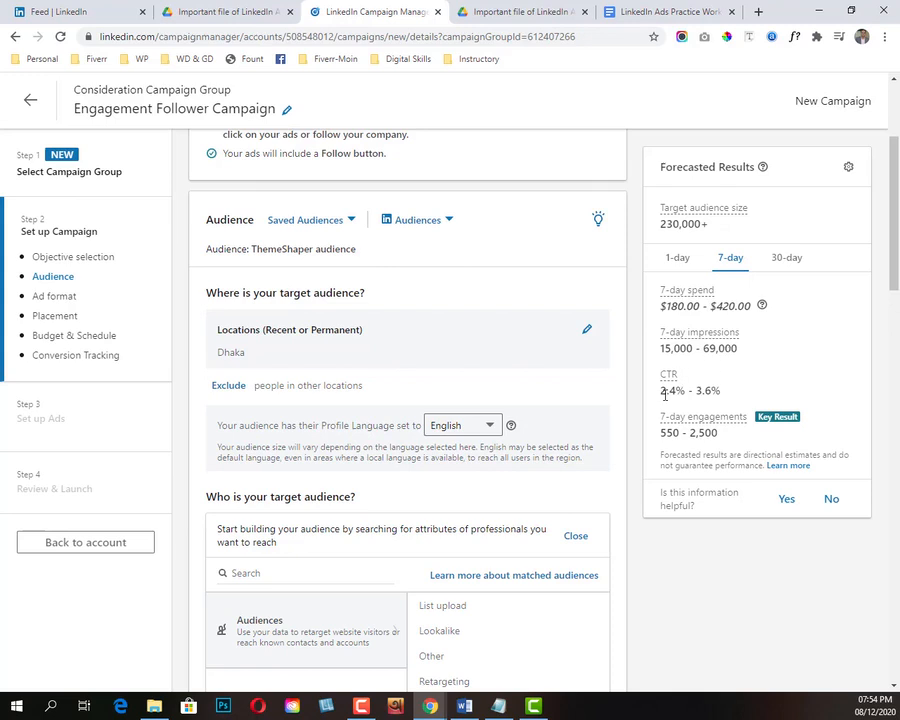
{"action": "left_click_drag", "start_coordinate": [661, 390], "coordinate": [724, 391]}
{"action": "left_click", "coordinate": [749, 395]}
{"action": "left_click_drag", "start_coordinate": [659, 432], "coordinate": [734, 441]}
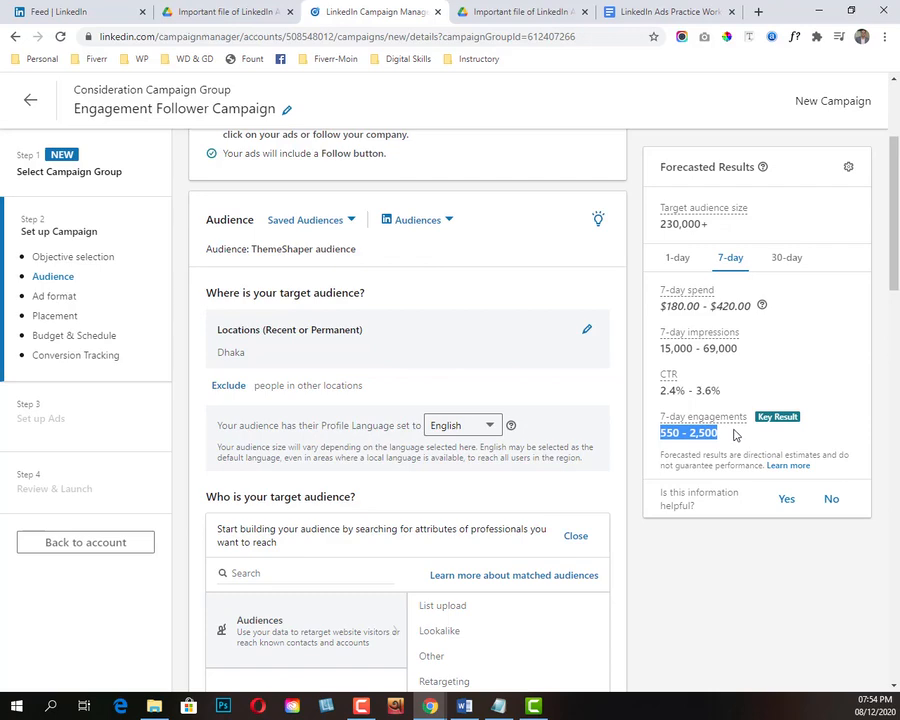
- Review the target audience attributes and exclusions, as well as the available ad formats
{"action": "scroll", "coordinate": [338, 405], "scroll_direction": "down", "scroll_amount": 3}
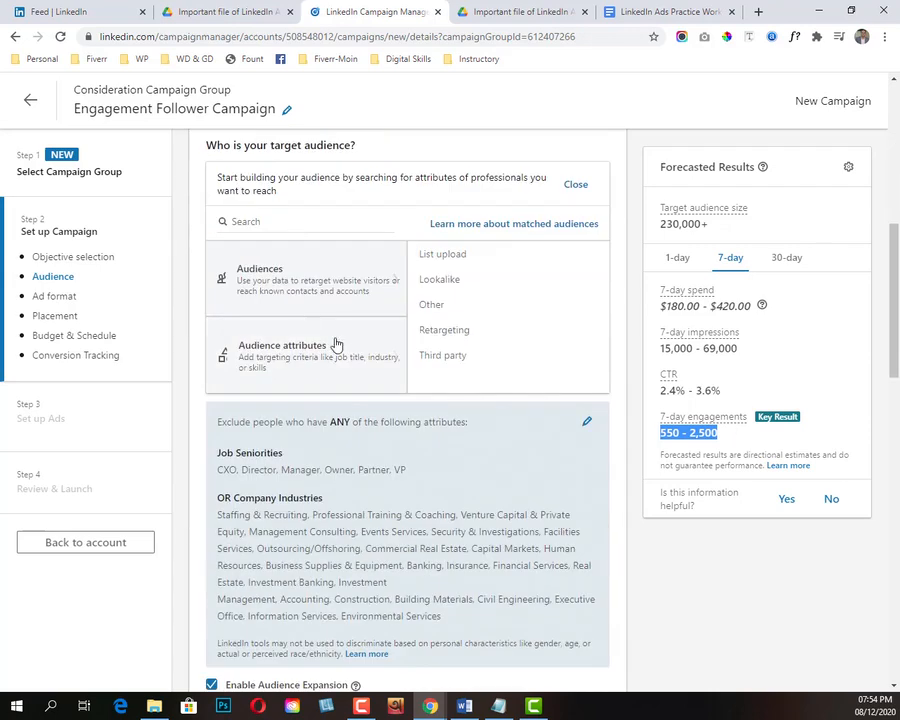
{"action": "scroll", "coordinate": [315, 420], "scroll_direction": "down", "scroll_amount": 3}
{"action": "scroll", "coordinate": [424, 448], "scroll_direction": "down", "scroll_amount": 2}
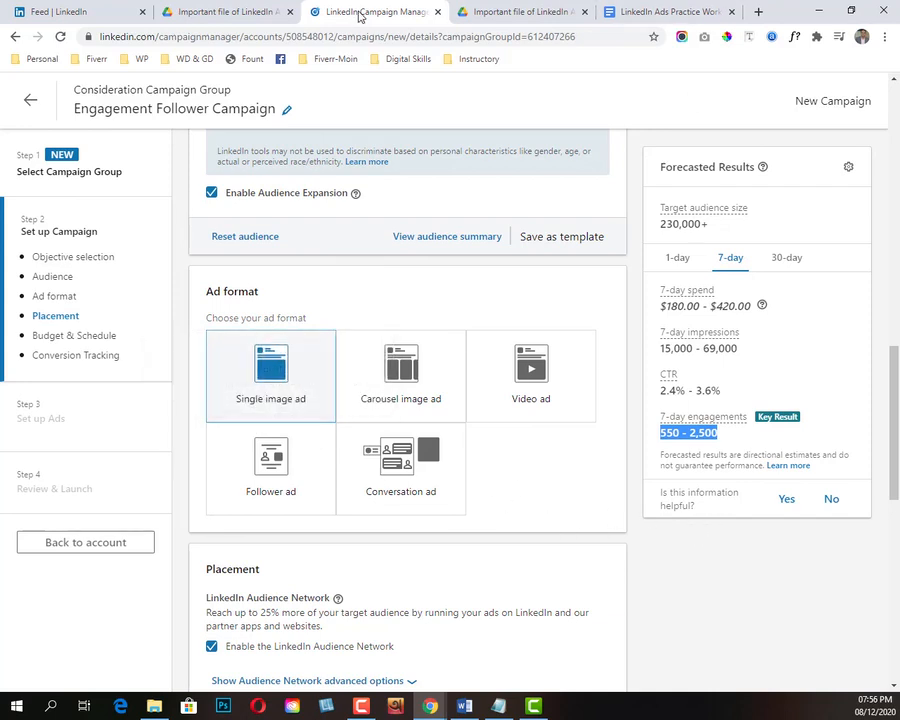
- Examine the promoted LCH post in the LinkedIn feed as an ad example and return to the campaign's ad formats
{"action": "left_click", "coordinate": [85, 12]}
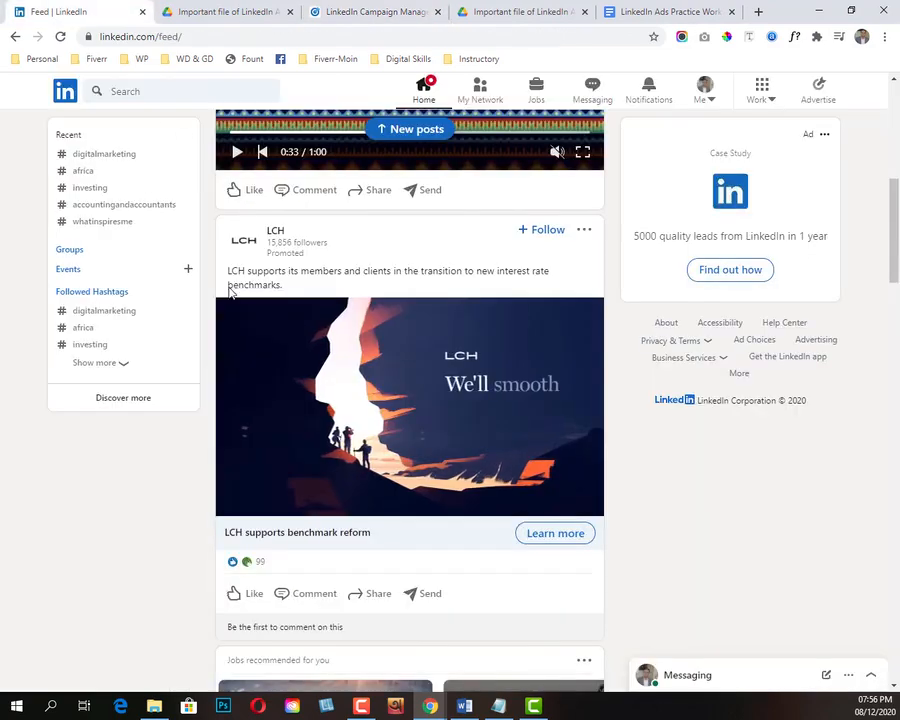
{"action": "scroll", "coordinate": [220, 286], "scroll_direction": "up", "scroll_amount": 7}
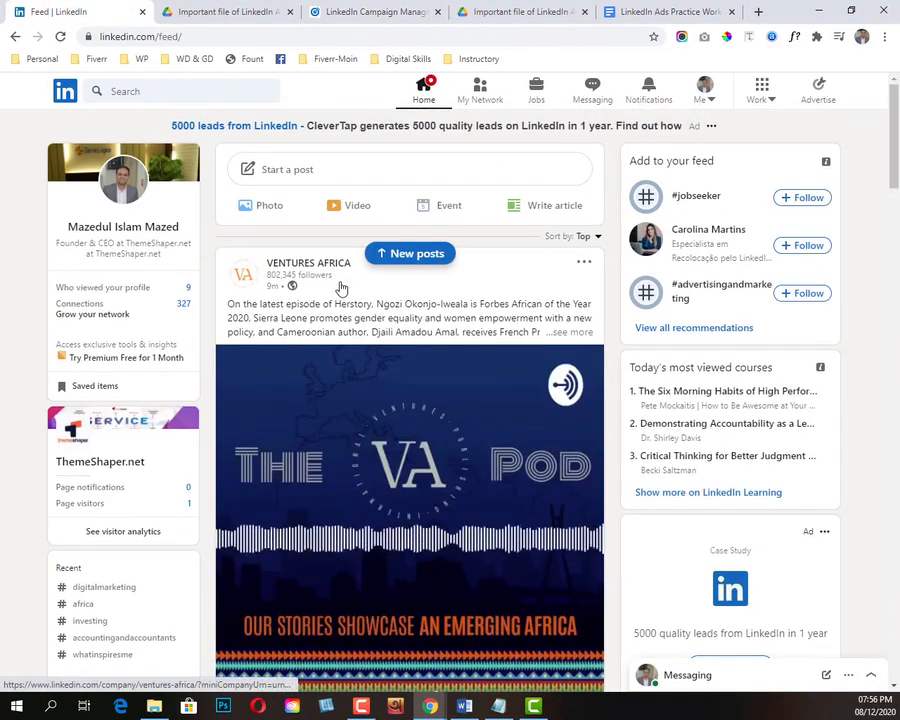
{"action": "scroll", "coordinate": [340, 287], "scroll_direction": "down", "scroll_amount": 3}
{"action": "scroll", "coordinate": [350, 288], "scroll_direction": "up", "scroll_amount": 2}
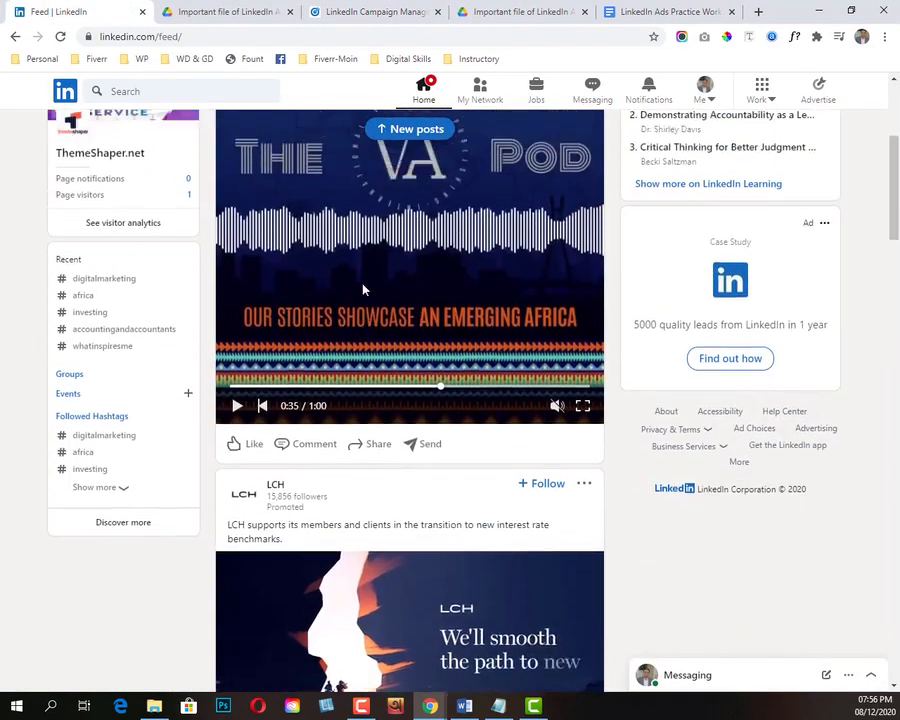
{"action": "scroll", "coordinate": [362, 286], "scroll_direction": "down", "scroll_amount": 4}
{"action": "scroll", "coordinate": [363, 287], "scroll_direction": "up", "scroll_amount": 1}
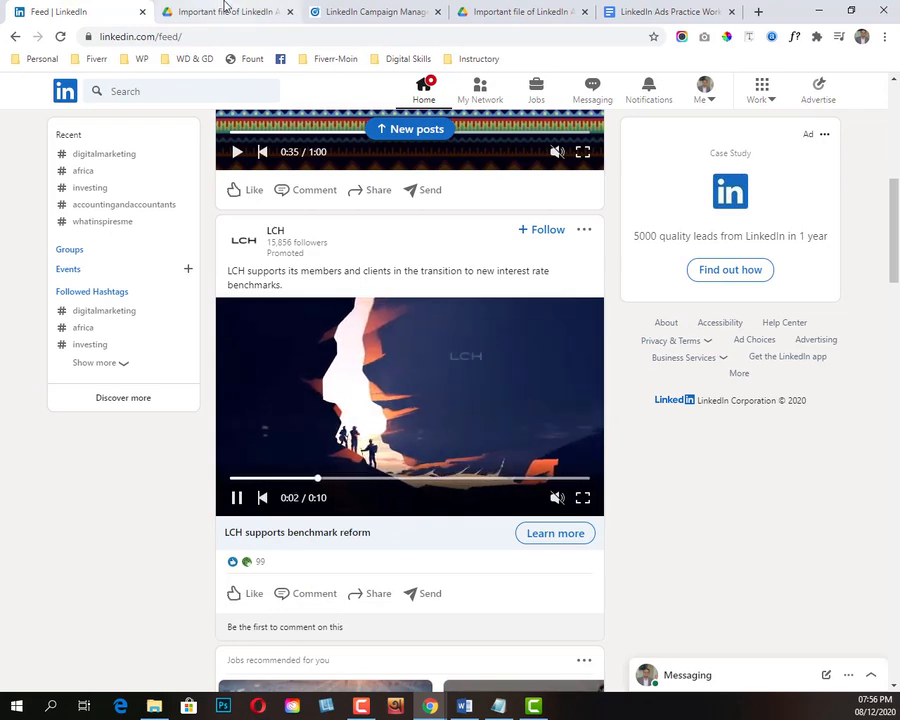
{"action": "left_click", "coordinate": [370, 11]}
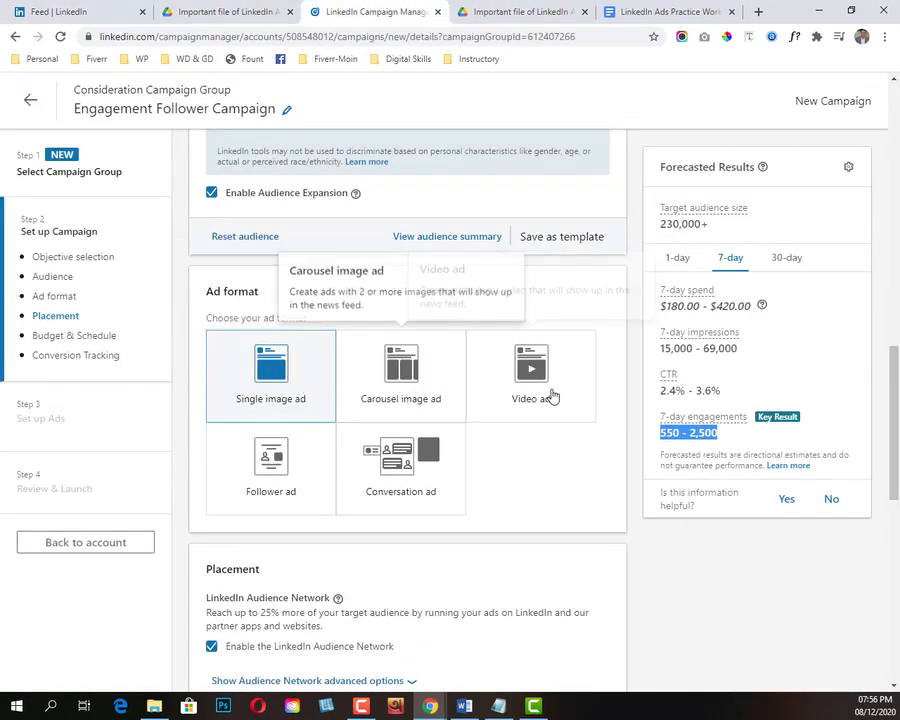
- Examine the promoted post and the sidebar ad in the LinkedIn feed as examples of ad placements
{"action": "left_click", "coordinate": [98, 8]}
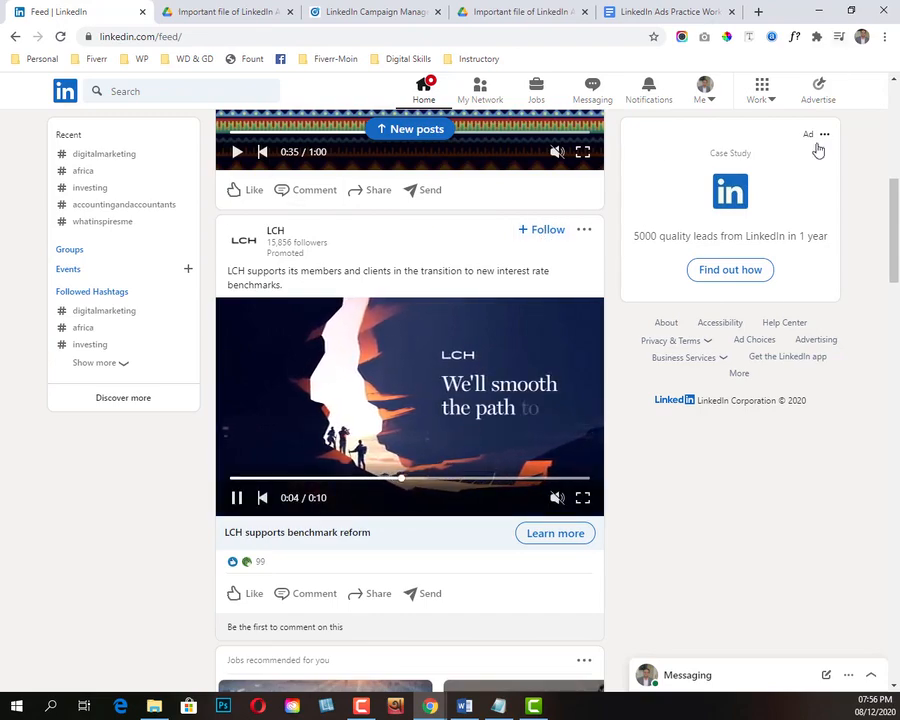
{"action": "scroll", "coordinate": [787, 300], "scroll_direction": "up", "scroll_amount": 2}
{"action": "scroll", "coordinate": [874, 287], "scroll_direction": "up", "scroll_amount": 3}
{"action": "scroll", "coordinate": [824, 301], "scroll_direction": "down", "scroll_amount": 2}
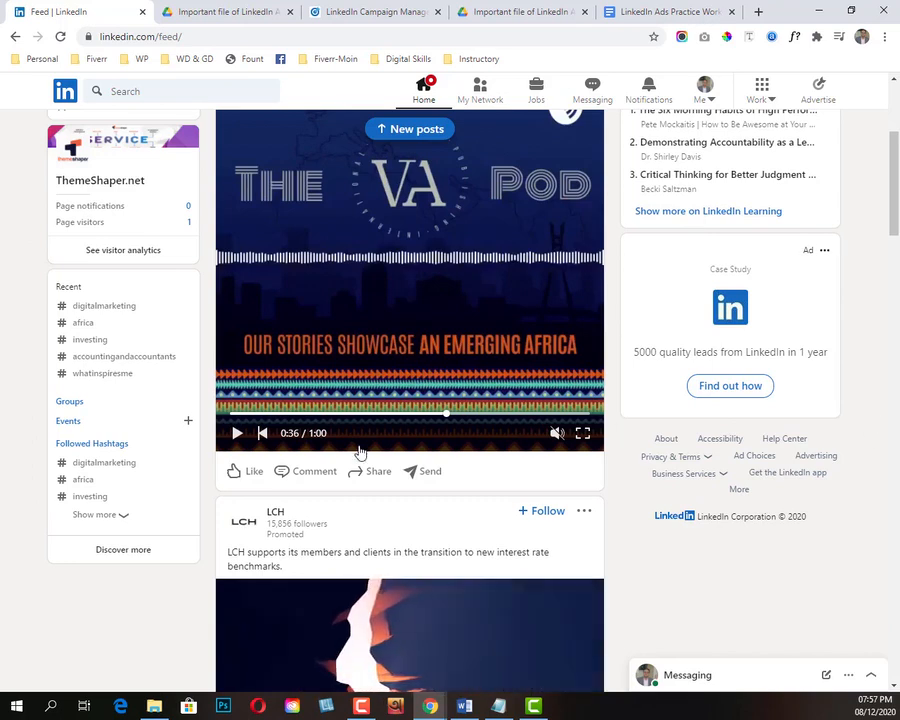
{"action": "scroll", "coordinate": [381, 457], "scroll_direction": "down", "scroll_amount": 2}
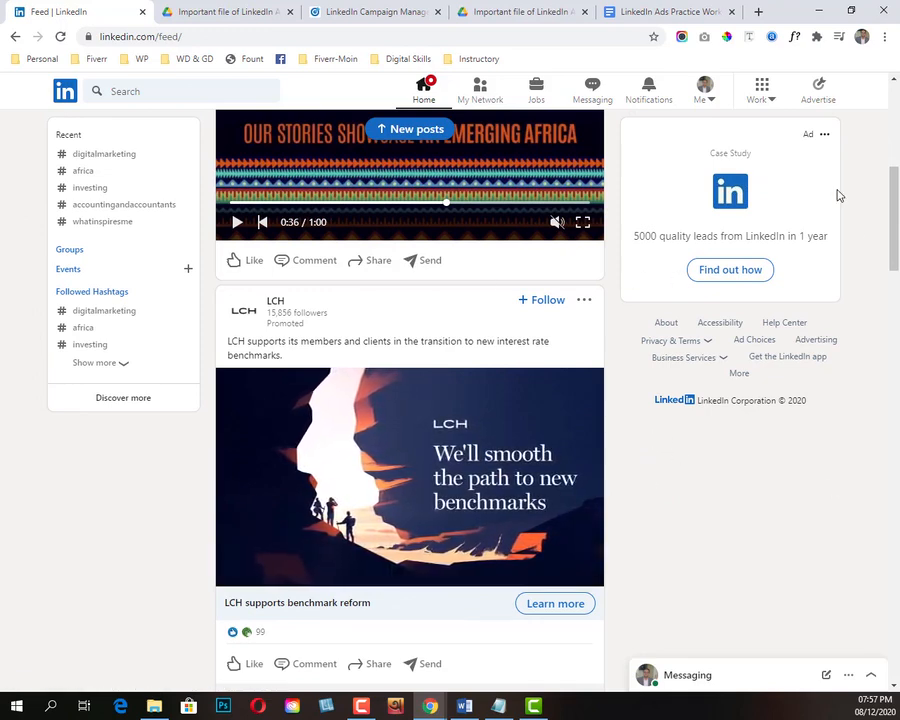
{"action": "scroll", "coordinate": [663, 335], "scroll_direction": "up", "scroll_amount": 2}
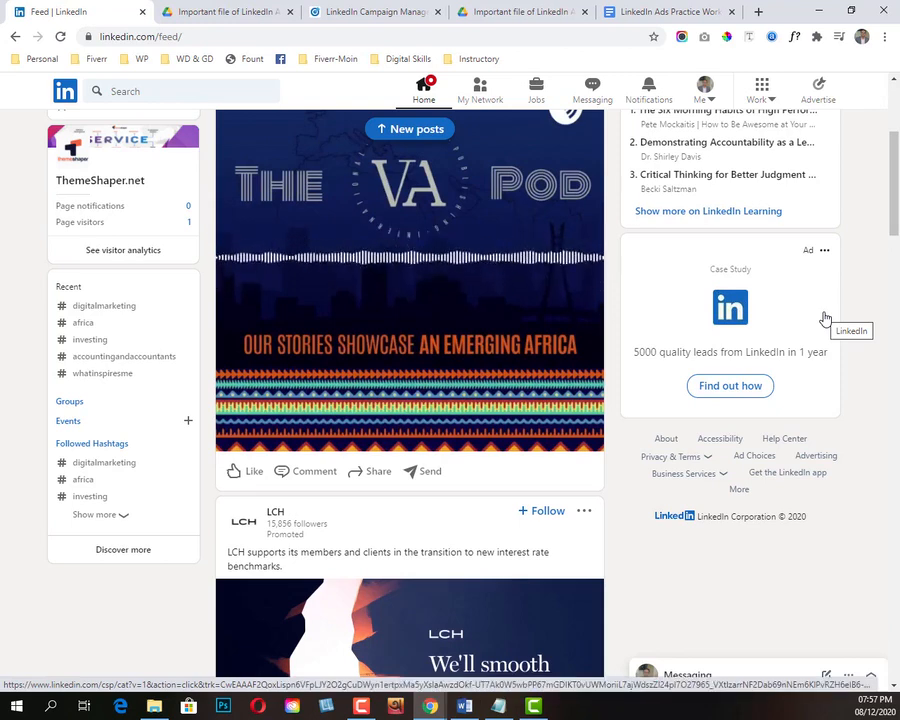
- Return to the campaign setup, choose Follower ad as the ad format, and check its language and placement notices
{"action": "left_click", "coordinate": [356, 8]}
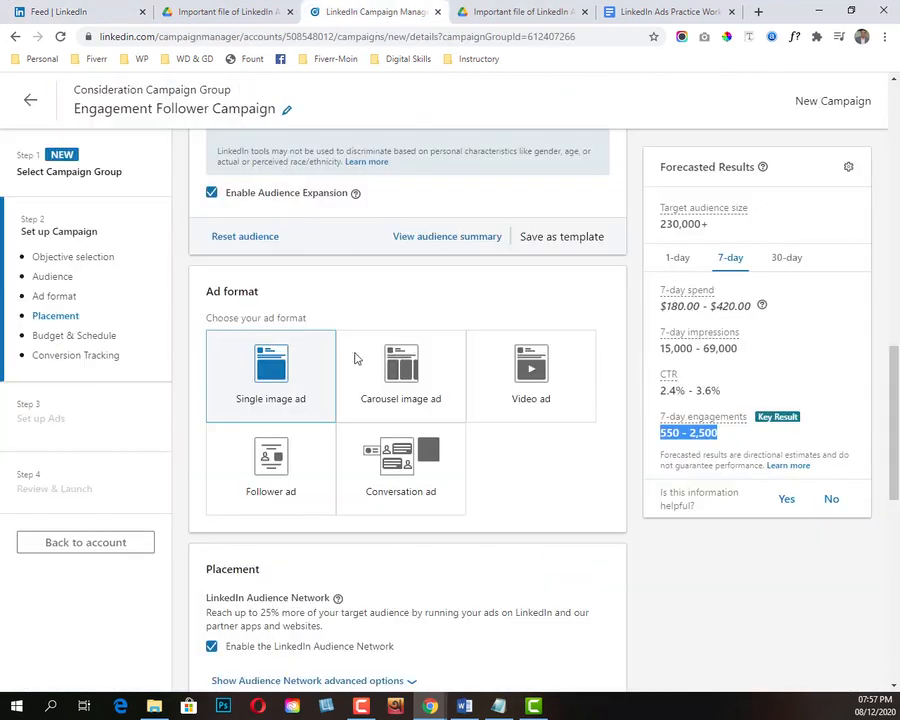
{"action": "left_click", "coordinate": [283, 494]}
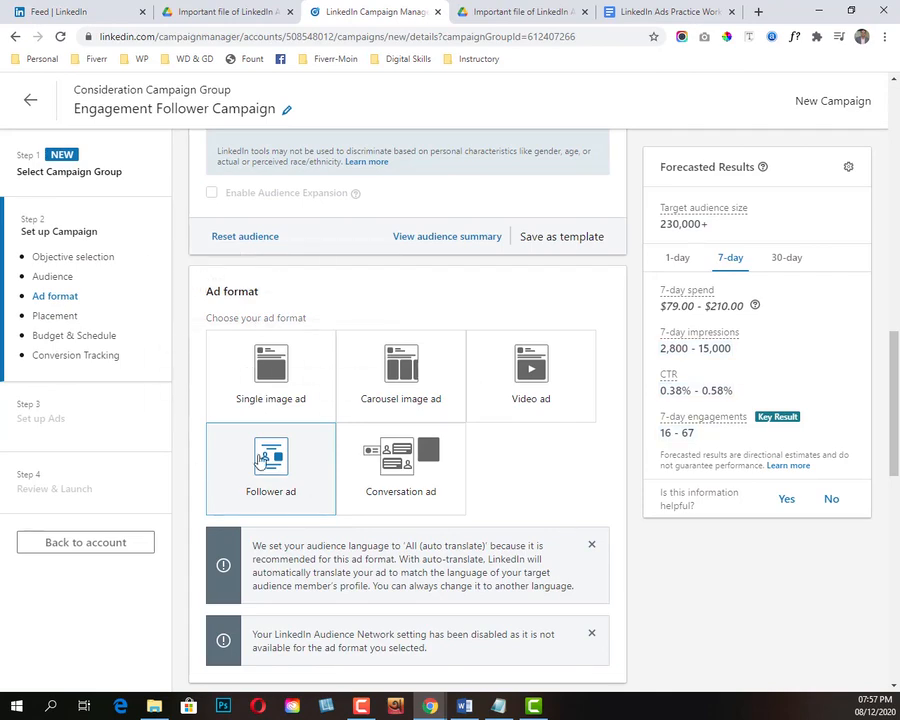
{"action": "scroll", "coordinate": [290, 503], "scroll_direction": "down", "scroll_amount": 4}
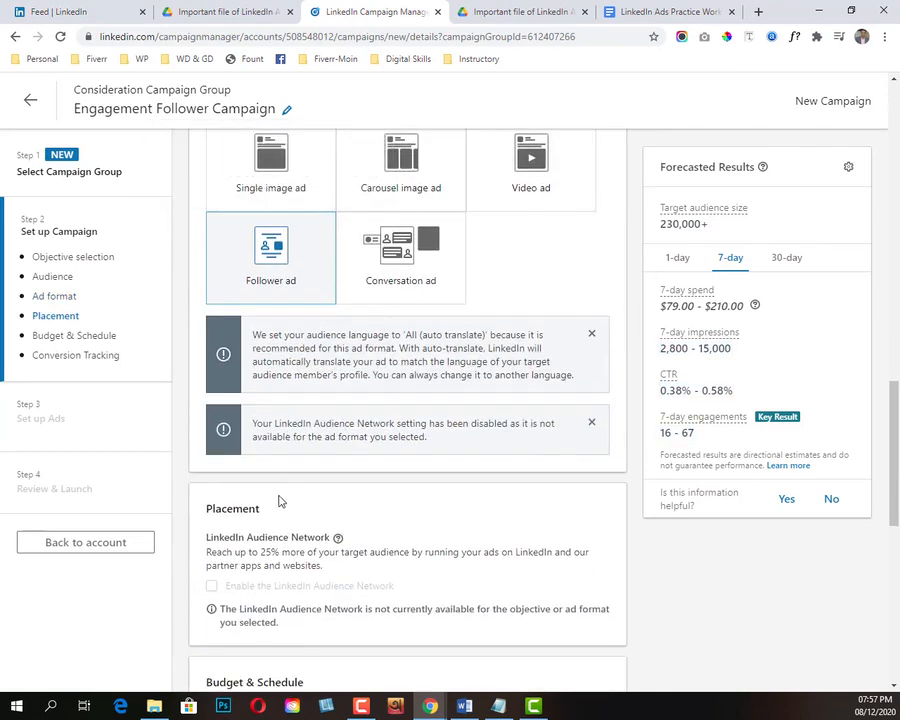
{"action": "scroll", "coordinate": [285, 502], "scroll_direction": "up", "scroll_amount": 5}
{"action": "scroll", "coordinate": [304, 516], "scroll_direction": "down", "scroll_amount": 8}
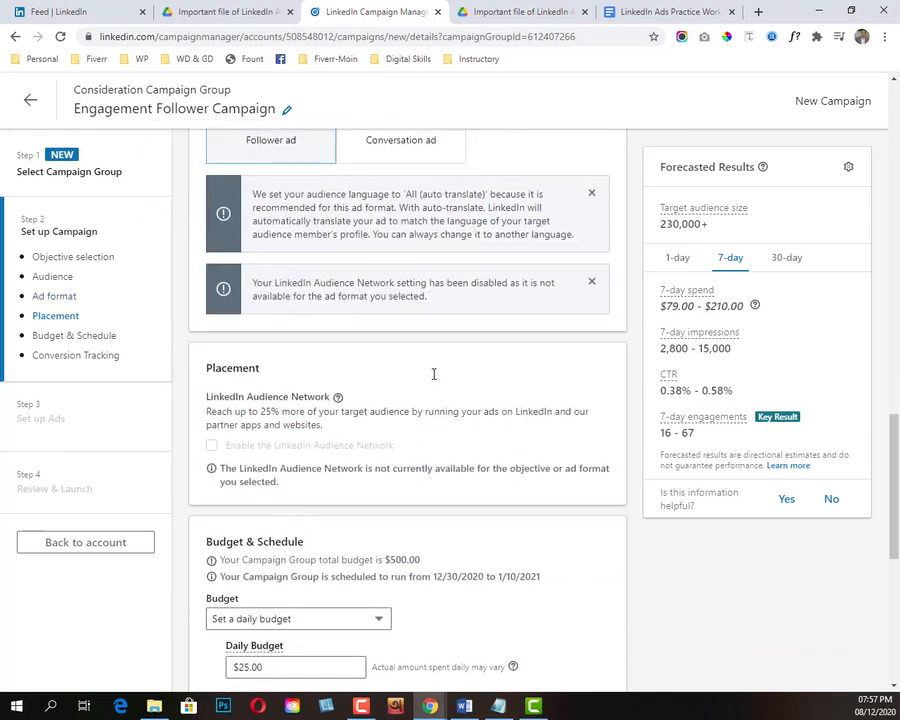
- Switch the campaign's budget type to a lifetime budget
{"action": "scroll", "coordinate": [340, 397], "scroll_direction": "down", "scroll_amount": 4}
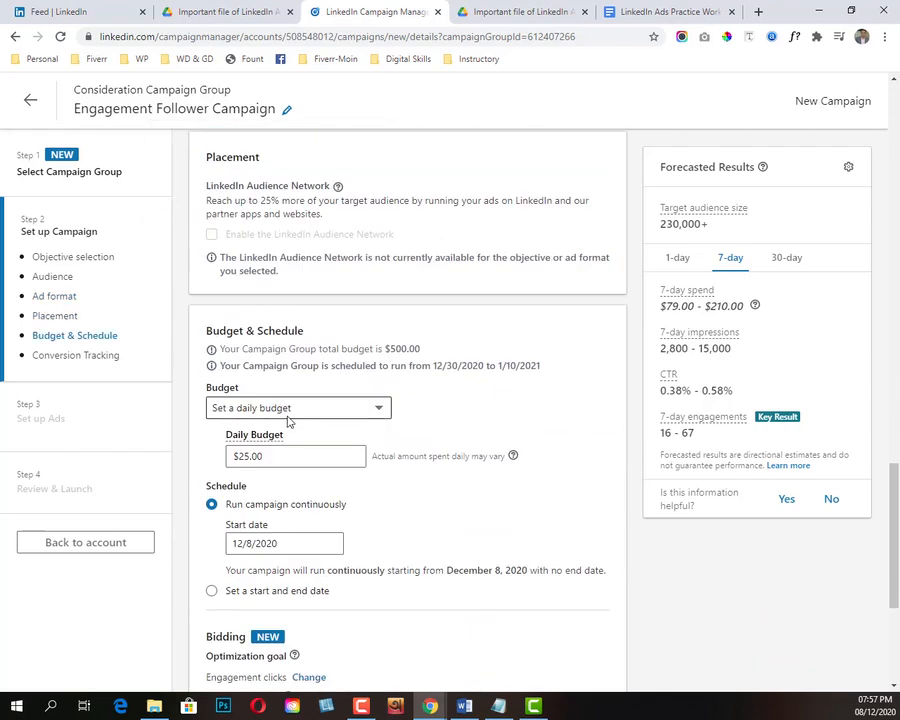
{"action": "left_click", "coordinate": [312, 410]}
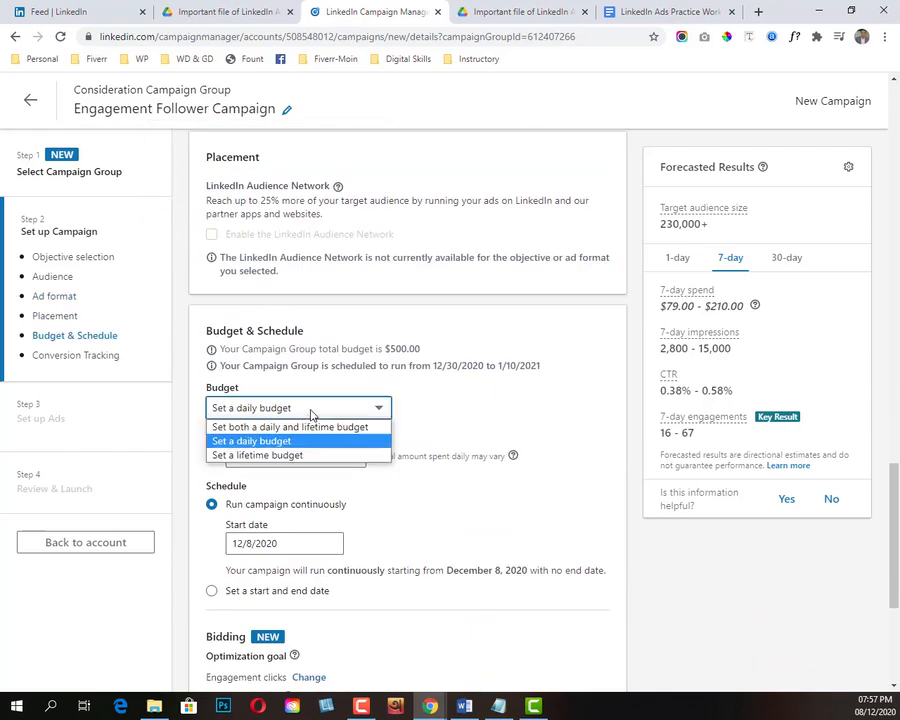
{"action": "left_click", "coordinate": [287, 457]}
{"action": "left_click", "coordinate": [277, 455]}
{"action": "left_click", "coordinate": [463, 455]}
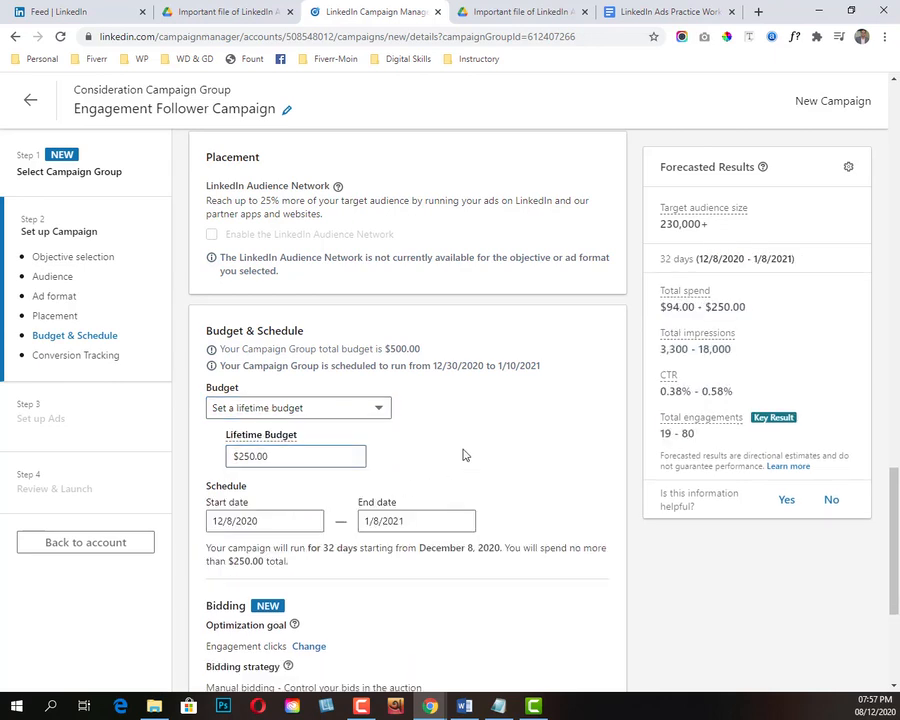
{"action": "left_click", "coordinate": [313, 457]}
- Schedule the campaign with a start date of 12/30/2020 and an end date of 1/5/2021
{"action": "left_click", "coordinate": [279, 521]}
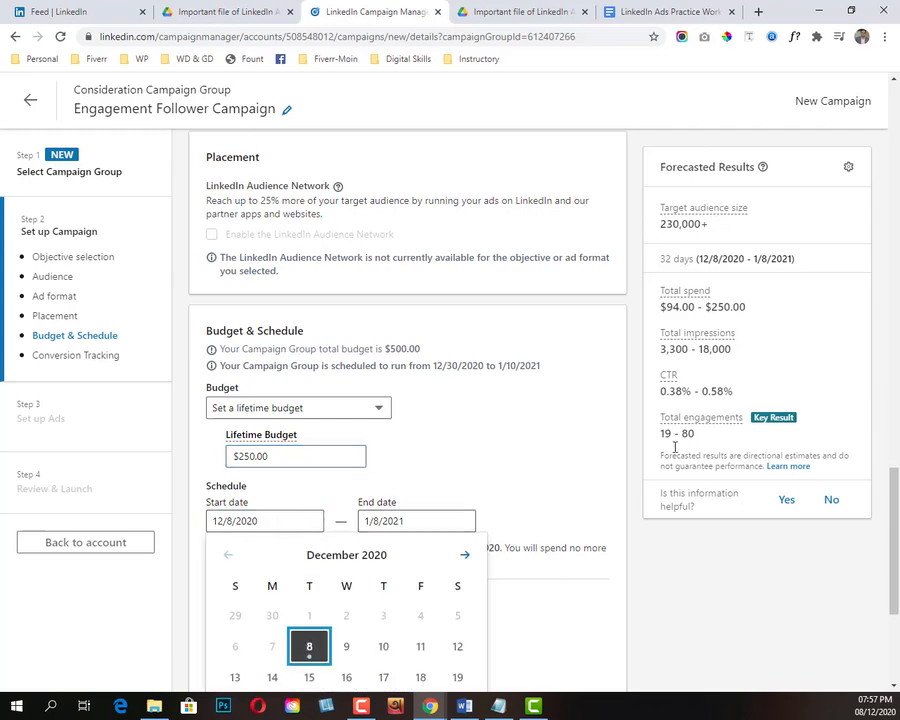
{"action": "scroll", "coordinate": [573, 434], "scroll_direction": "down", "scroll_amount": 3}
{"action": "left_click", "coordinate": [346, 466]}
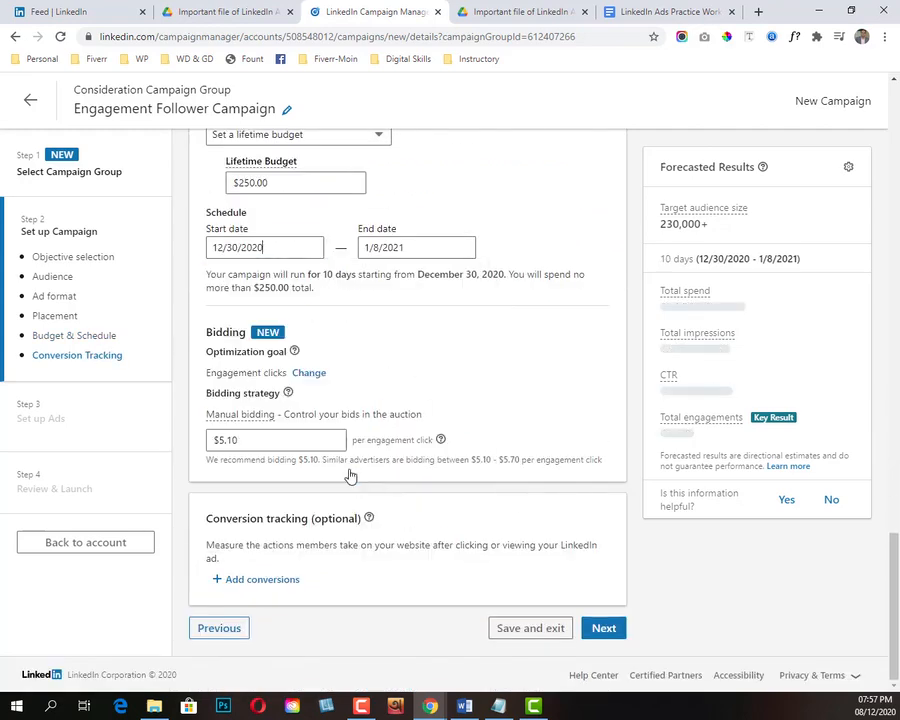
{"action": "left_click", "coordinate": [423, 242]}
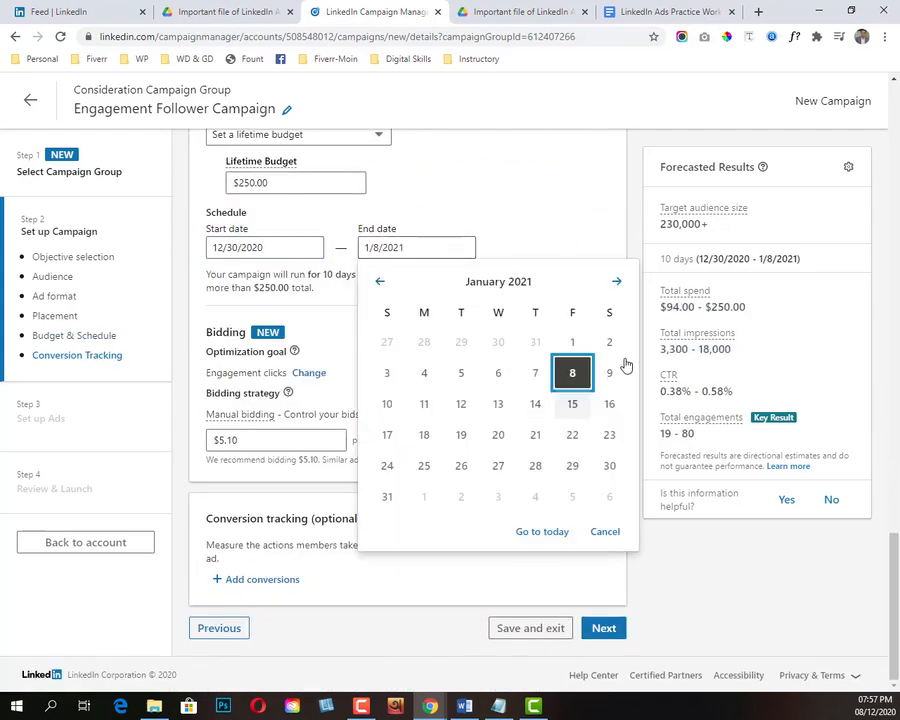
{"action": "left_click", "coordinate": [614, 284]}
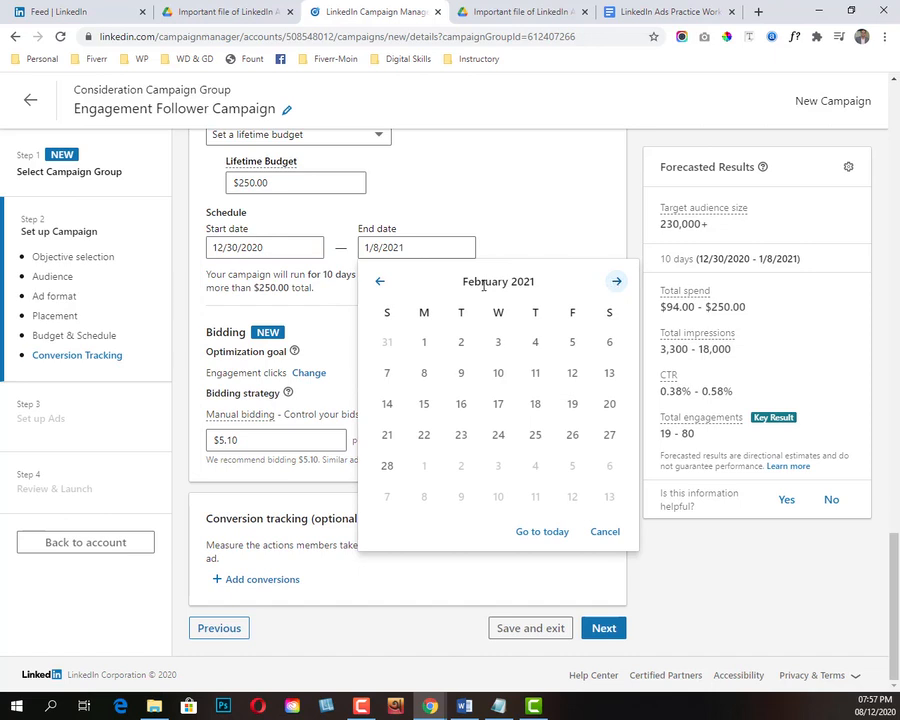
{"action": "left_click", "coordinate": [381, 283]}
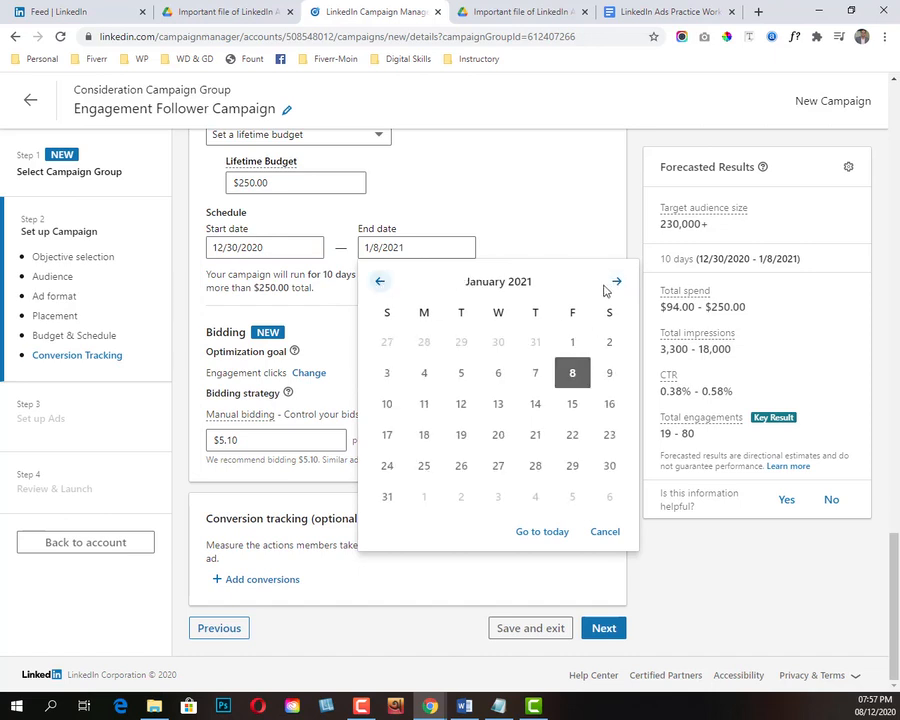
{"action": "left_click", "coordinate": [462, 375]}
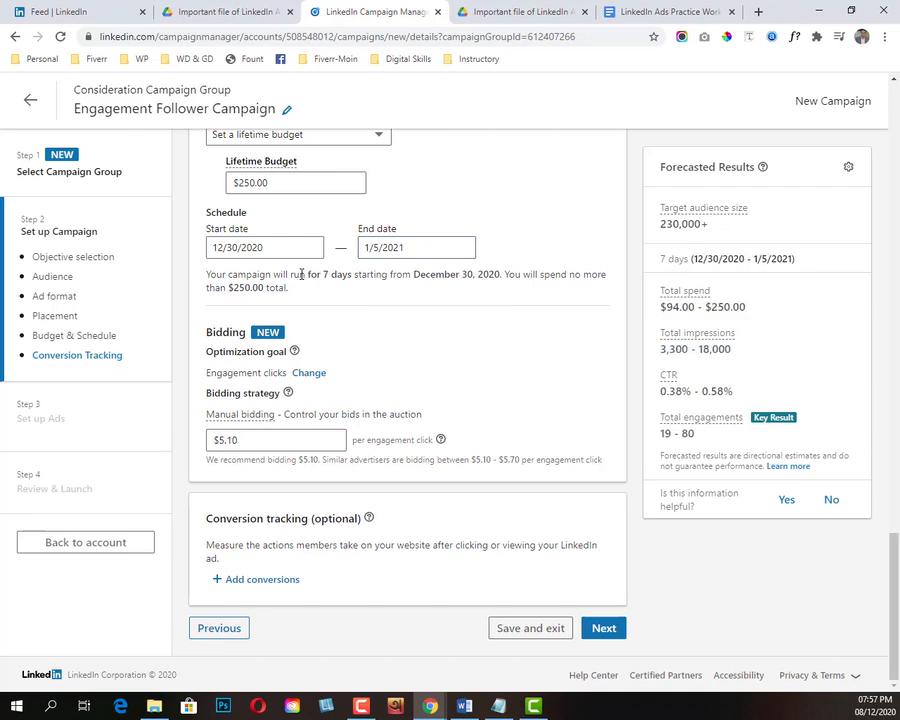
{"action": "scroll", "coordinate": [387, 318], "scroll_direction": "up", "scroll_amount": 3}
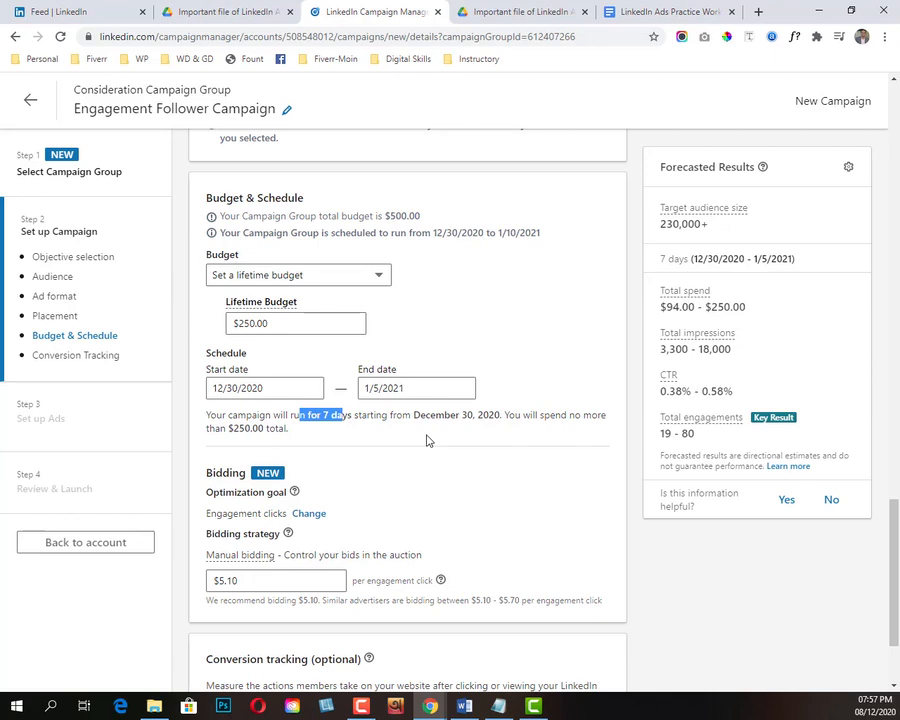
{"action": "scroll", "coordinate": [436, 428], "scroll_direction": "down", "scroll_amount": 3}
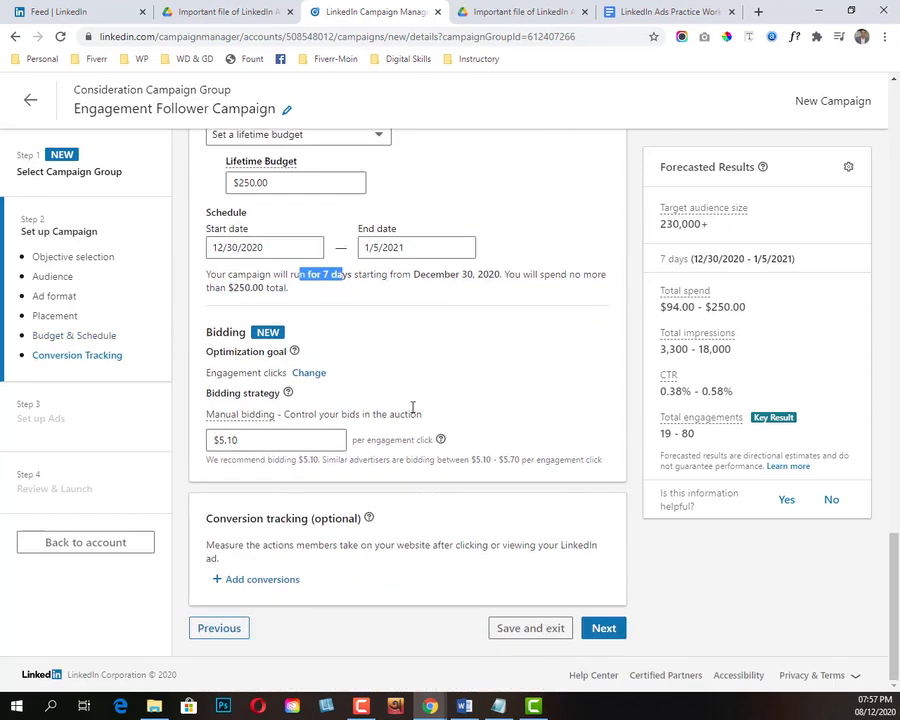
- Try Impressions as the bidding optimization goal and check the forecasted CTR
{"action": "scroll", "coordinate": [385, 387], "scroll_direction": "up", "scroll_amount": 1}
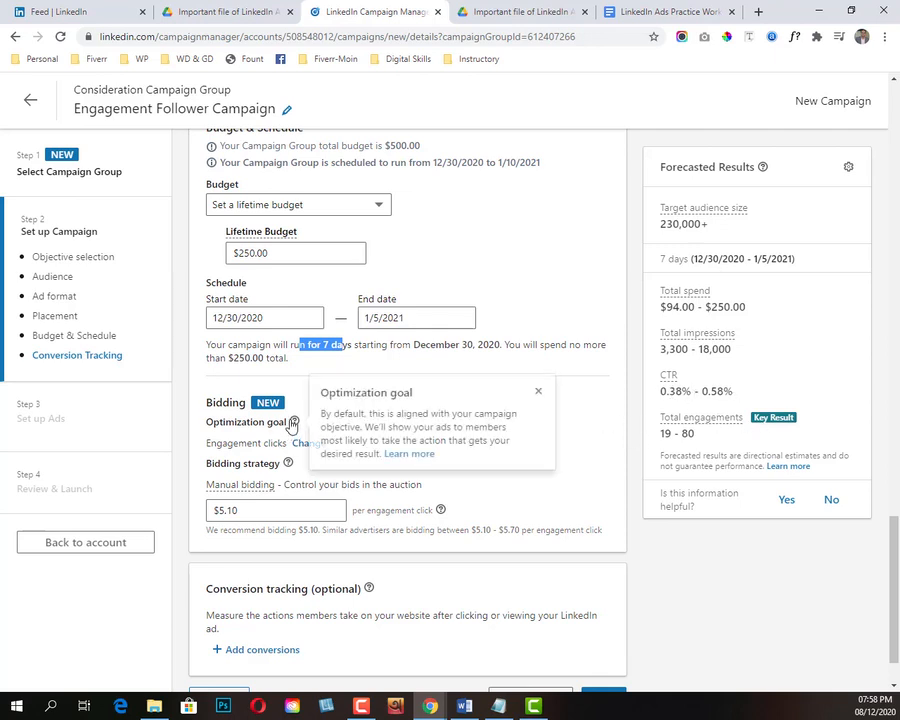
{"action": "left_click", "coordinate": [246, 421]}
{"action": "left_click", "coordinate": [310, 444]}
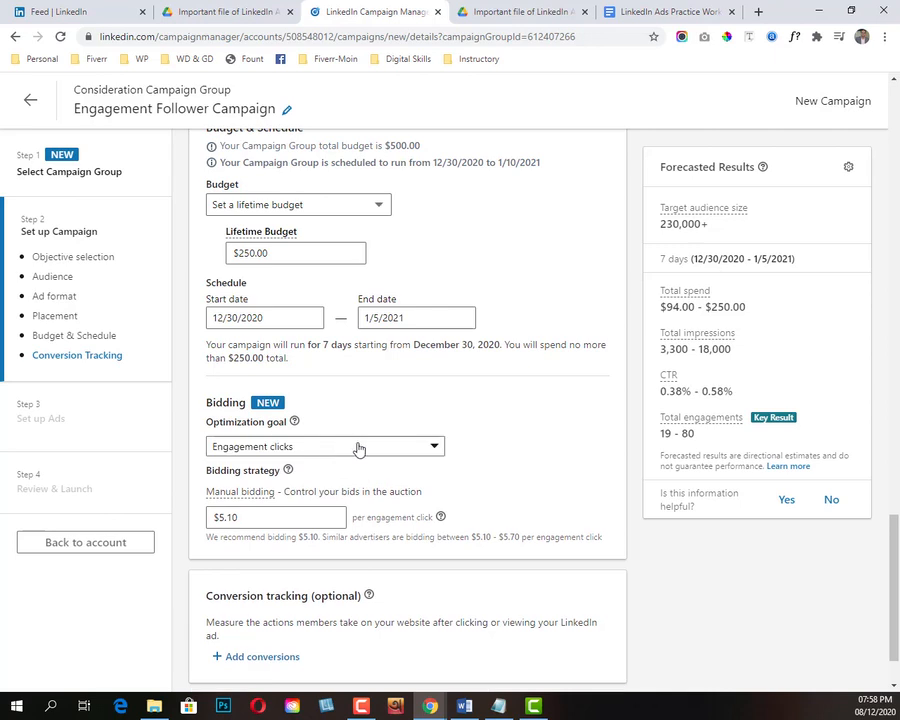
{"action": "left_click", "coordinate": [344, 447]}
{"action": "left_click", "coordinate": [257, 575]}
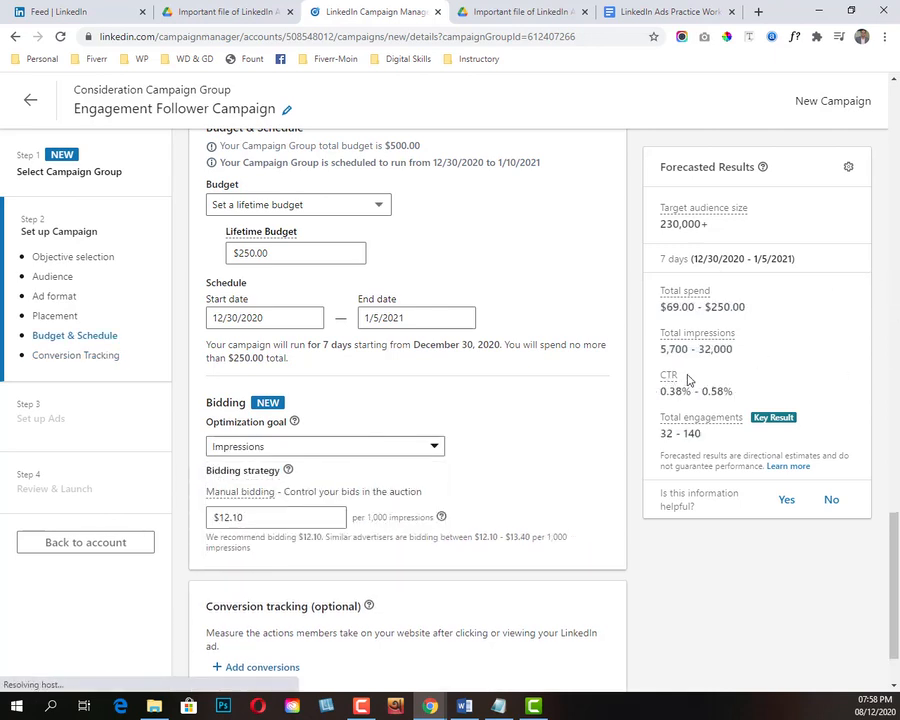
{"action": "left_click_drag", "start_coordinate": [755, 394], "coordinate": [656, 393]}
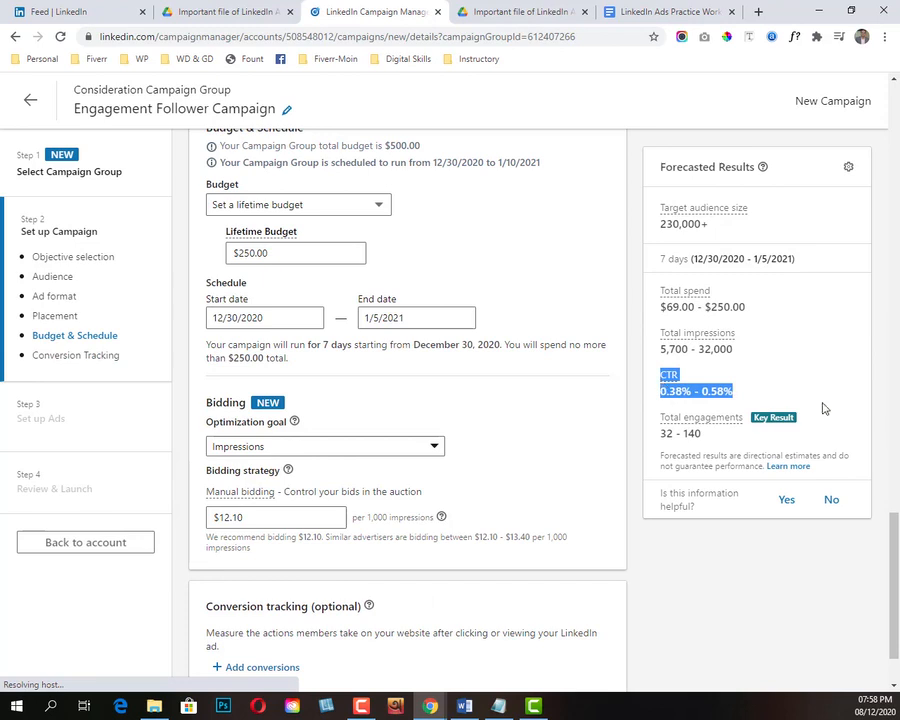
- Set the optimization goal back to Engagement clicks and review the forecasted audience size and date range
{"action": "left_click", "coordinate": [366, 447]}
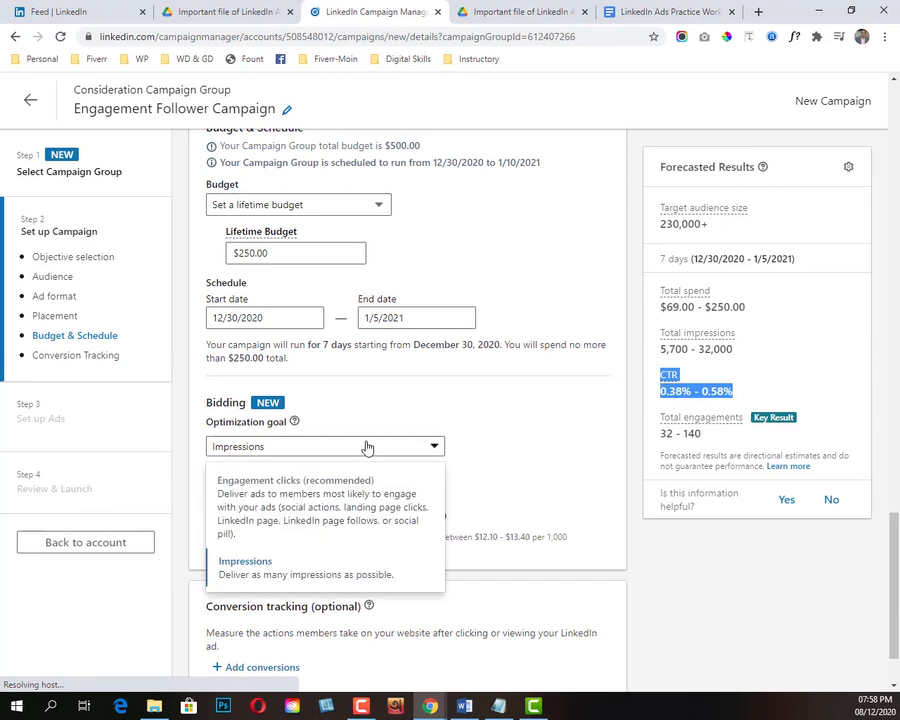
{"action": "left_click", "coordinate": [311, 510]}
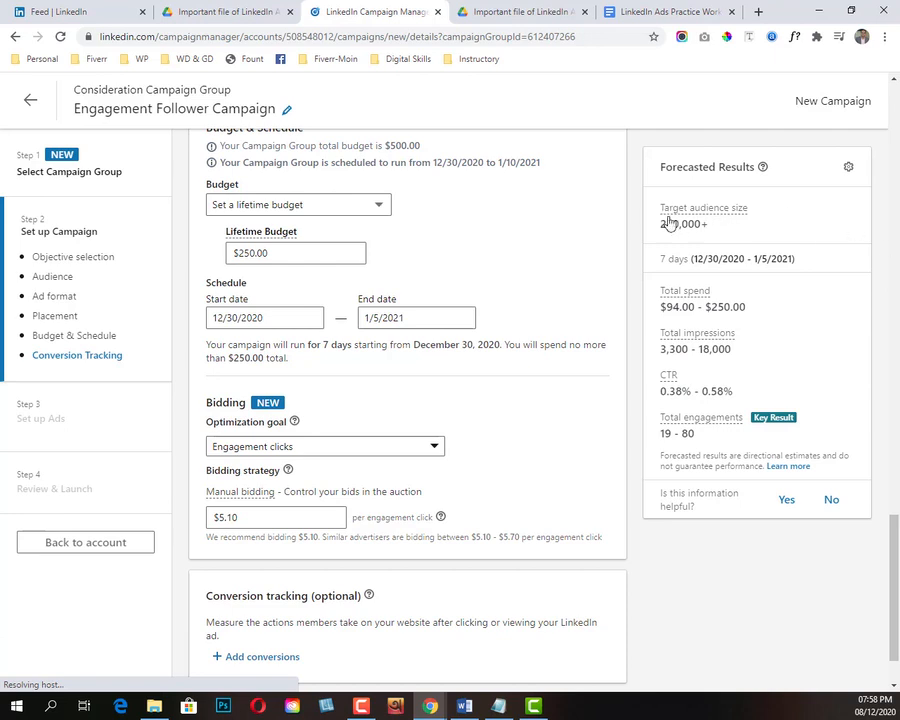
{"action": "left_click_drag", "start_coordinate": [706, 229], "coordinate": [666, 230]}
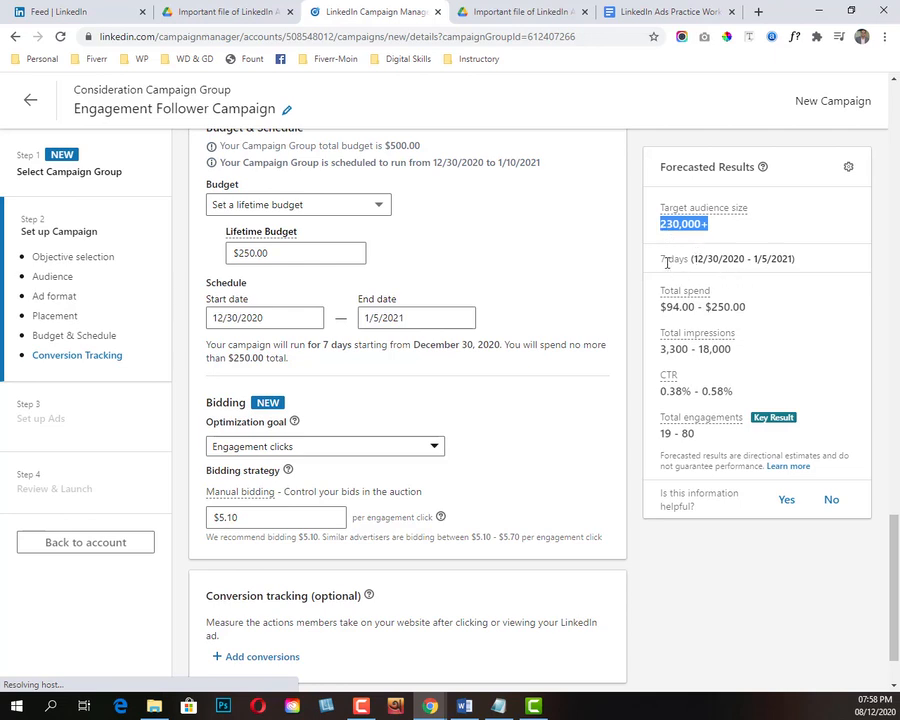
{"action": "left_click_drag", "start_coordinate": [705, 259], "coordinate": [805, 265]}
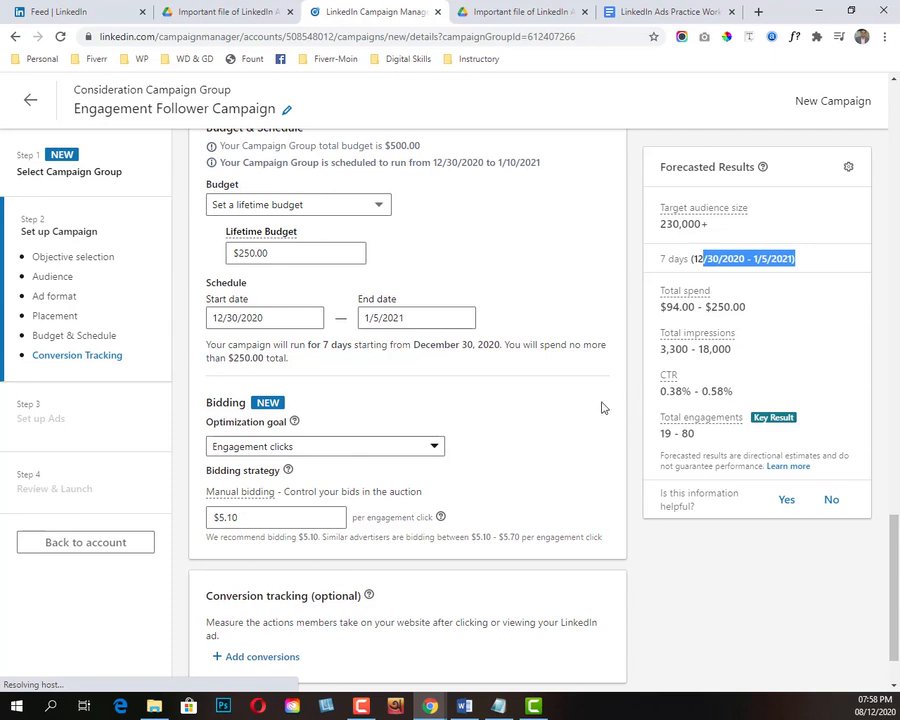
{"action": "left_click", "coordinate": [558, 439]}
- Review the recommended bid and the range that similar advertisers are bidding per engagement click
{"action": "scroll", "coordinate": [454, 436], "scroll_direction": "down", "scroll_amount": 1}
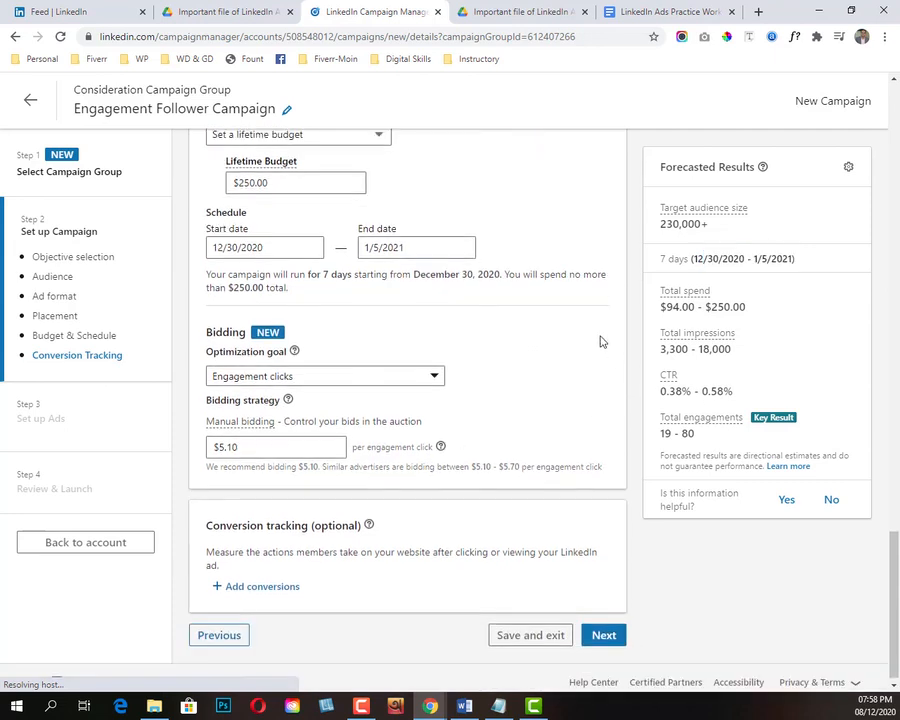
{"action": "left_click_drag", "start_coordinate": [321, 467], "coordinate": [472, 467]}
{"action": "left_click", "coordinate": [476, 484]}
{"action": "left_click", "coordinate": [456, 488]}
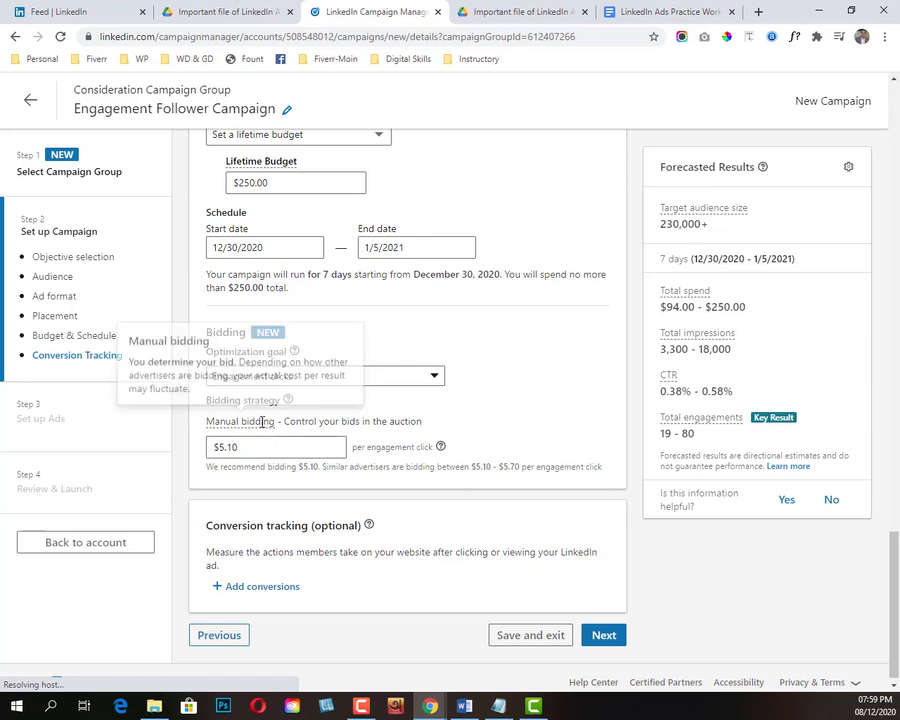
- Try a manual bid of $4.00 per engagement click
{"action": "left_click", "coordinate": [293, 444]}
{"action": "left_click_drag", "start_coordinate": [293, 444], "coordinate": [161, 440]}
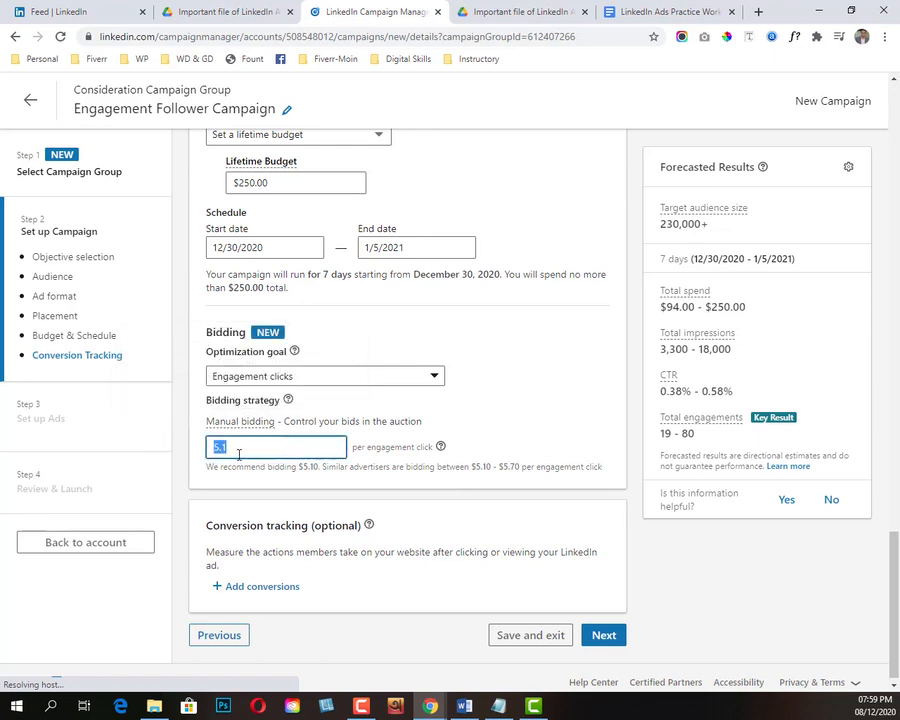
{"action": "type", "text": "4"}
{"action": "left_click", "coordinate": [577, 432]}
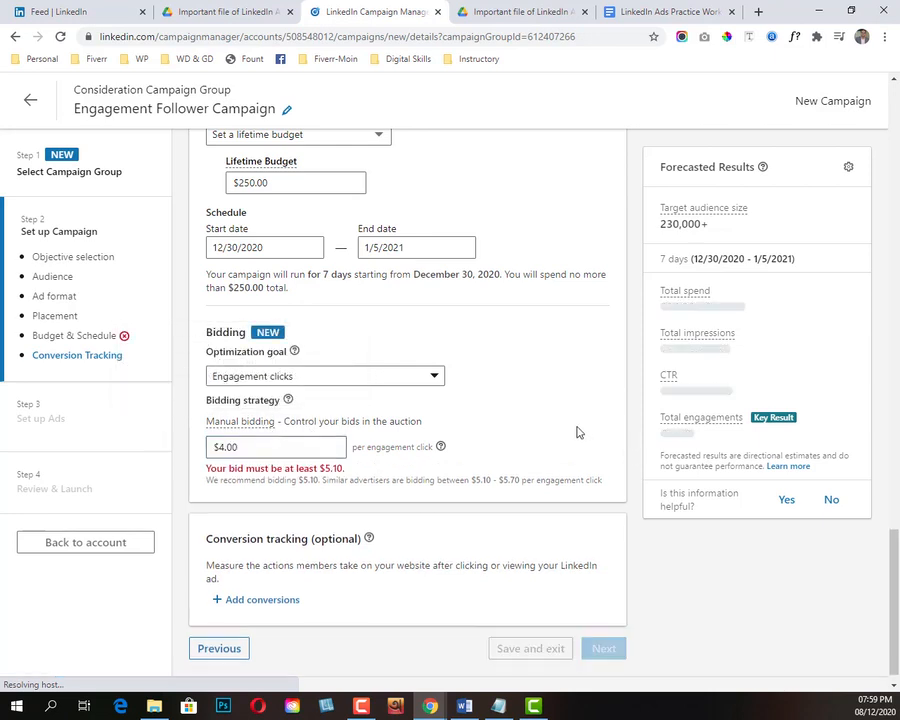
- Set the manual bid to $5.10 per engagement click and look over the conversion tracking and ad format sections
{"action": "left_click_drag", "start_coordinate": [269, 455], "coordinate": [143, 436]}
{"action": "type", "text": "5.1"}
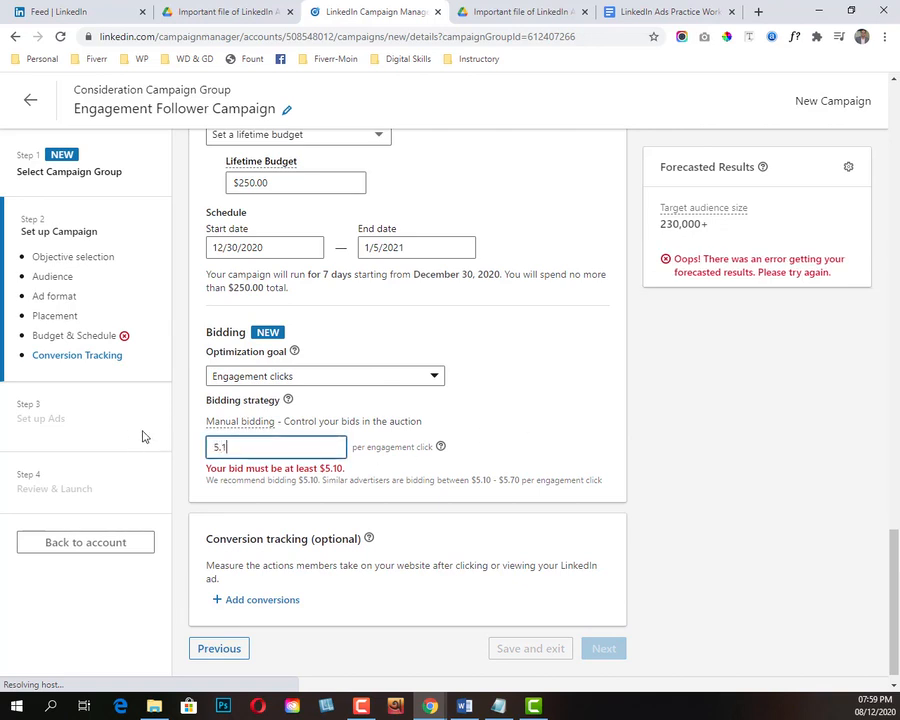
{"action": "left_click", "coordinate": [503, 414]}
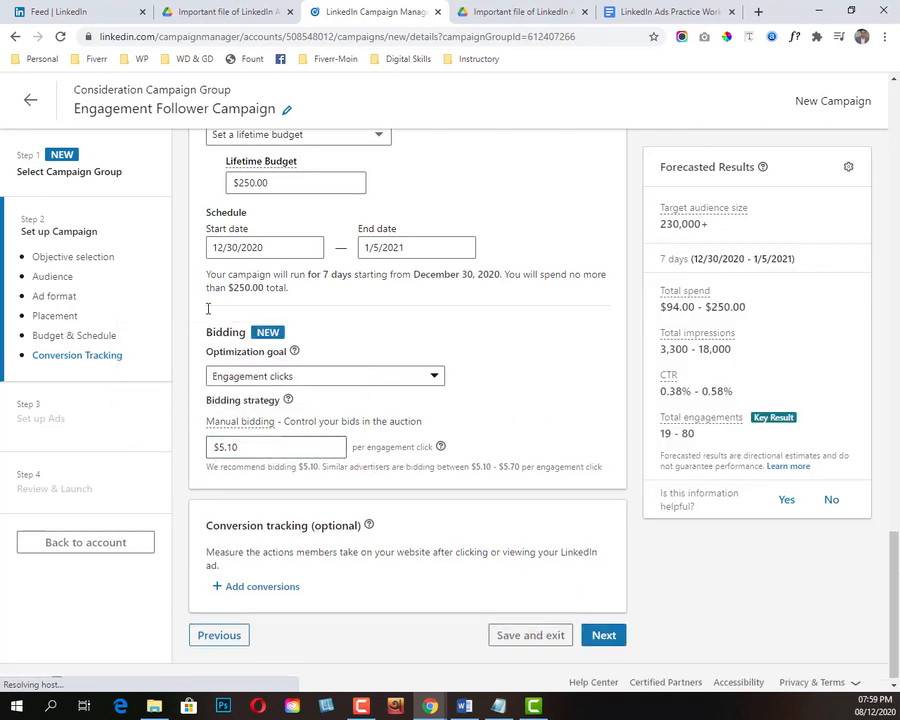
{"action": "scroll", "coordinate": [430, 451], "scroll_direction": "down", "scroll_amount": 1}
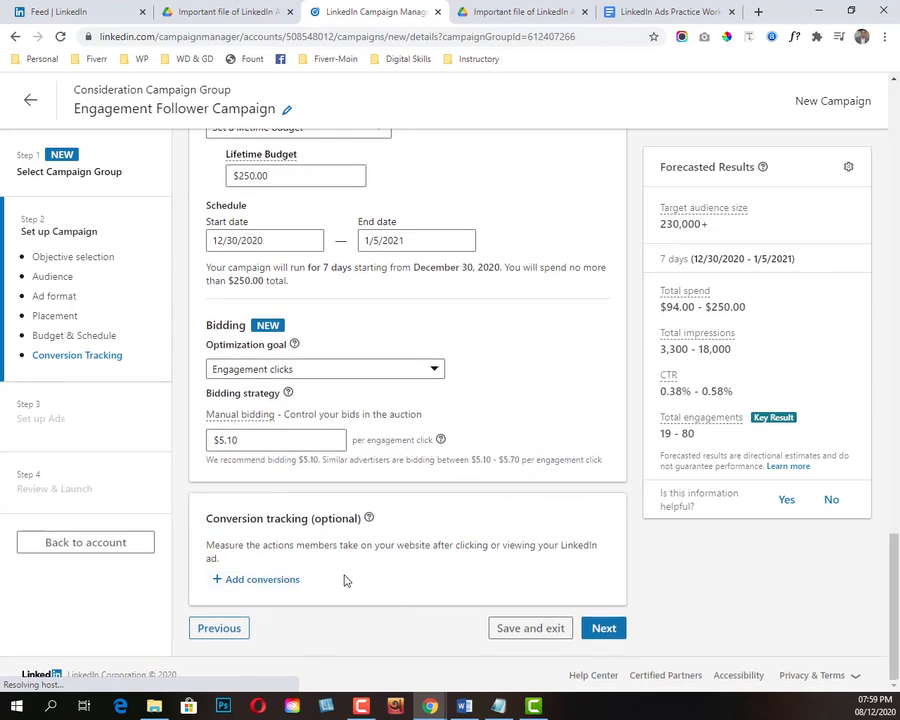
{"action": "scroll", "coordinate": [476, 490], "scroll_direction": "up", "scroll_amount": 10}
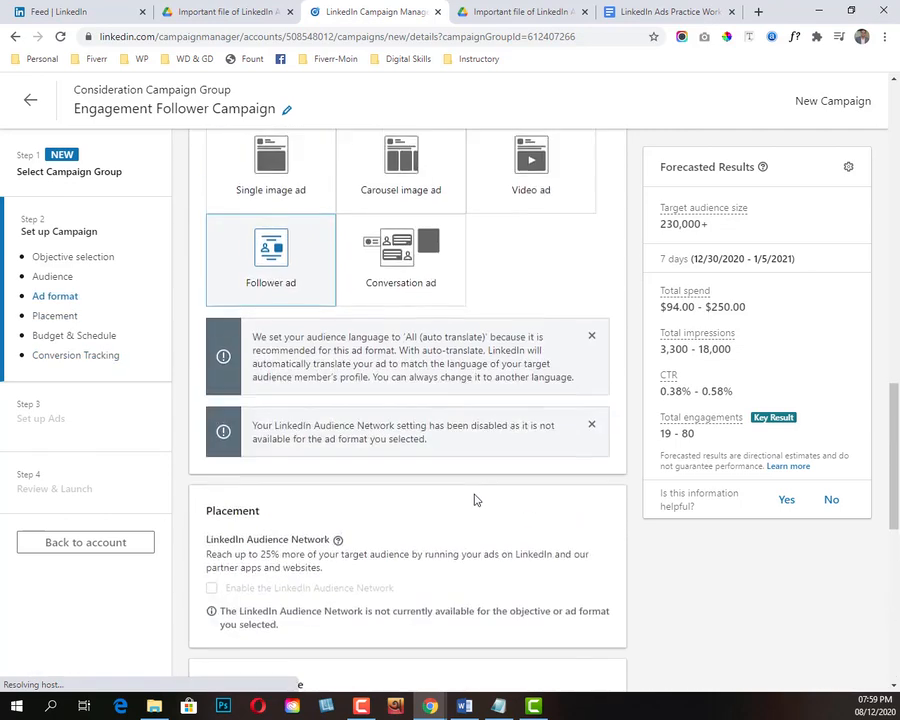
- Save the campaign's objective and Follower ad format, move on to the ad setup, and start a new Follower ad
{"action": "scroll", "coordinate": [465, 462], "scroll_direction": "down", "scroll_amount": 6}
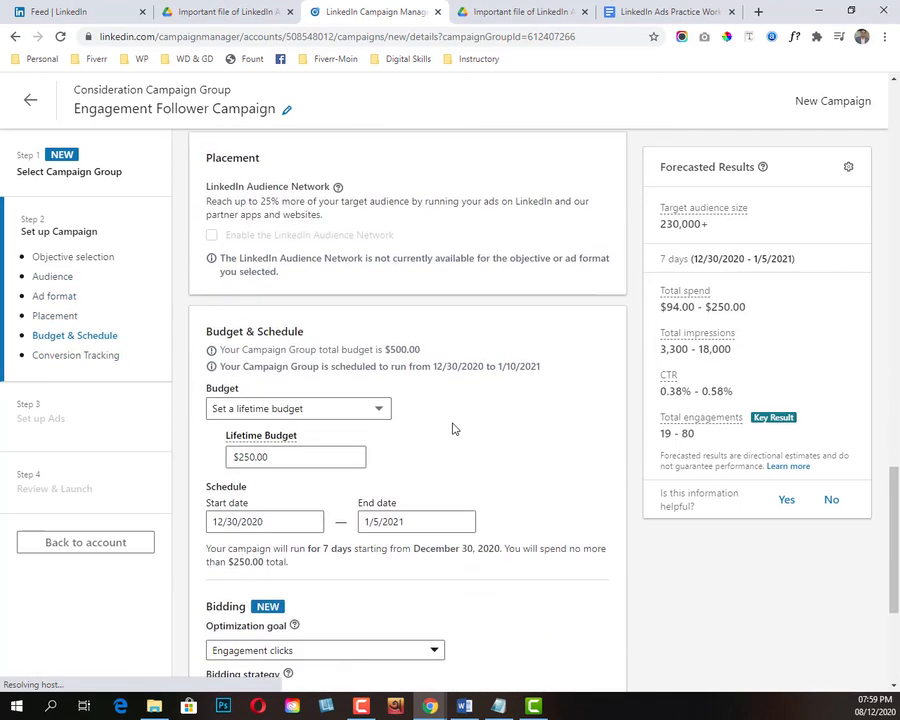
{"action": "scroll", "coordinate": [452, 428], "scroll_direction": "down", "scroll_amount": 4}
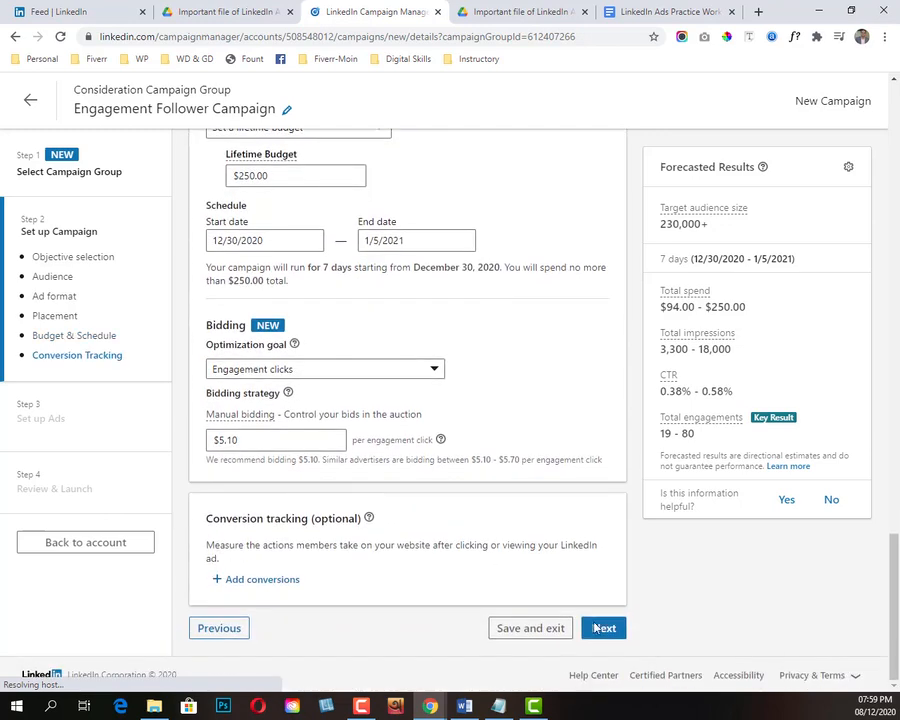
{"action": "left_click", "coordinate": [608, 631]}
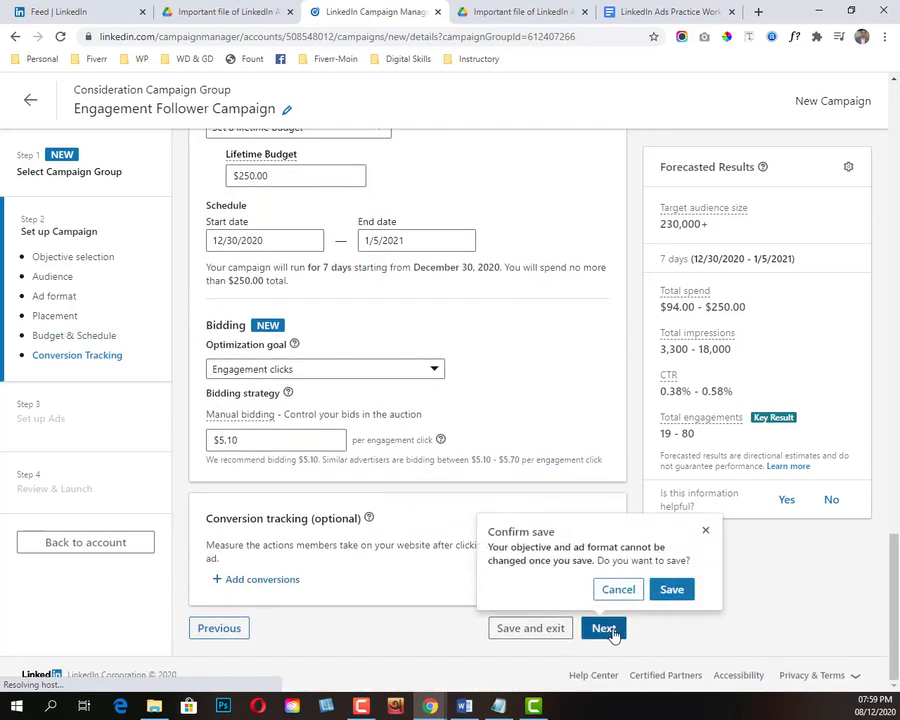
{"action": "left_click", "coordinate": [679, 596]}
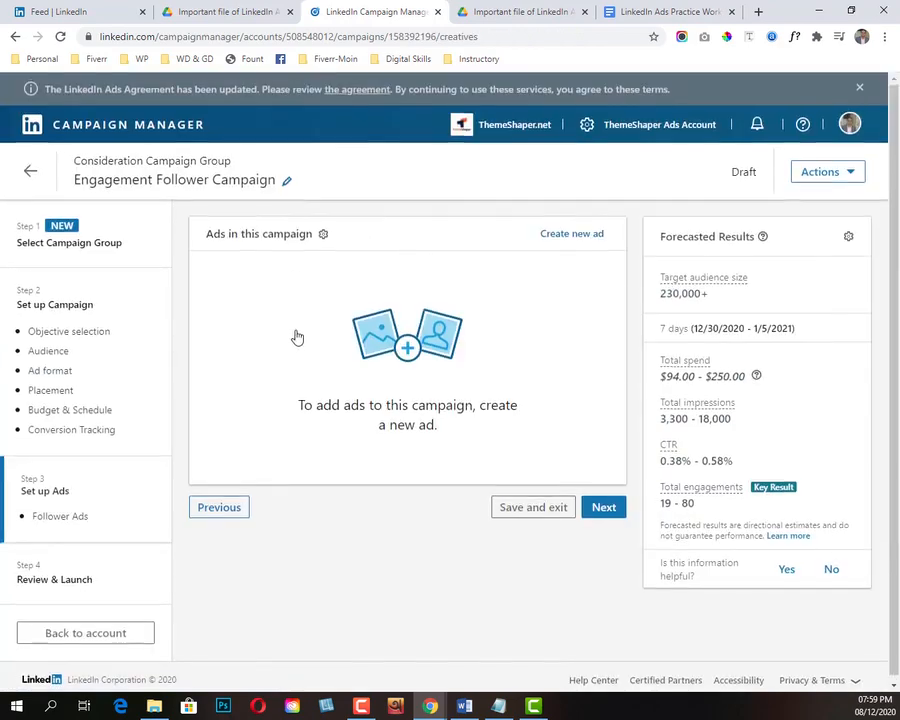
{"action": "left_click_drag", "start_coordinate": [37, 513], "coordinate": [90, 516]}
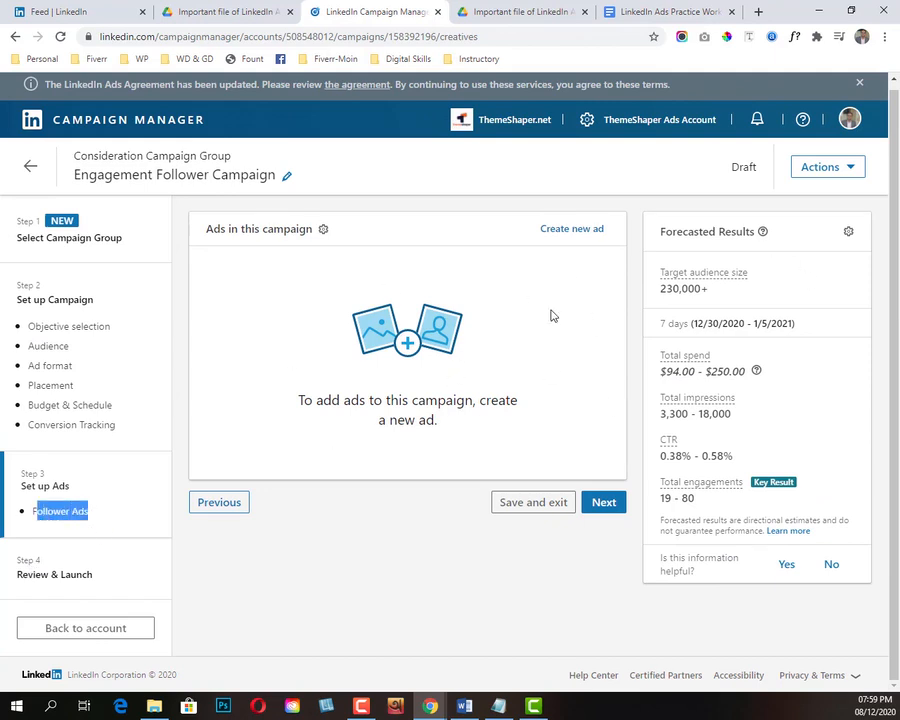
{"action": "left_click", "coordinate": [572, 229]}
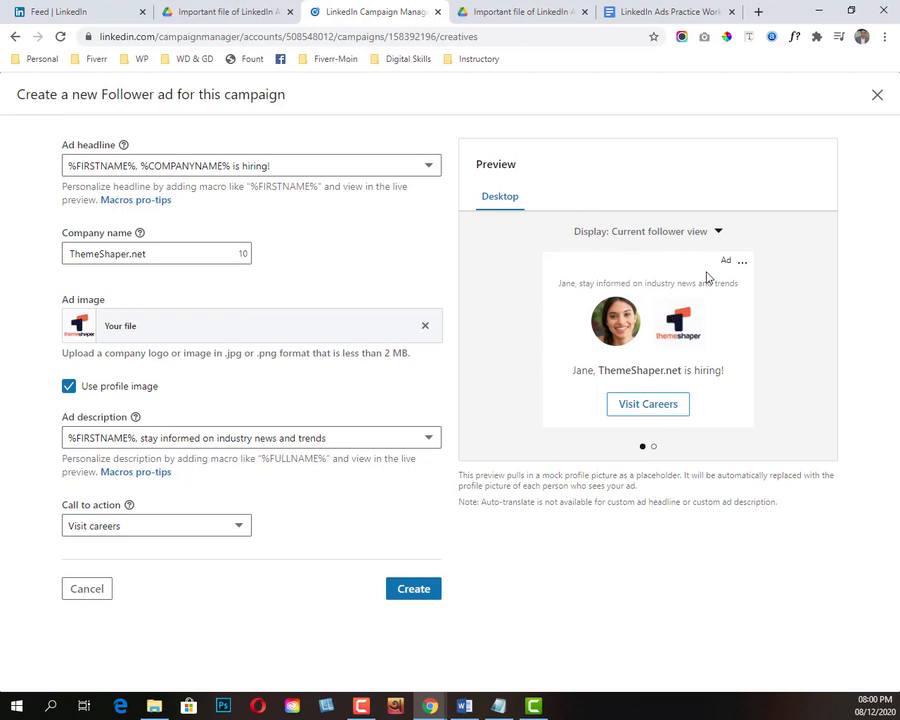
- Compare the Follower ad preview in the current follower and non-follower views, and read the description line
{"action": "left_click", "coordinate": [719, 233]}
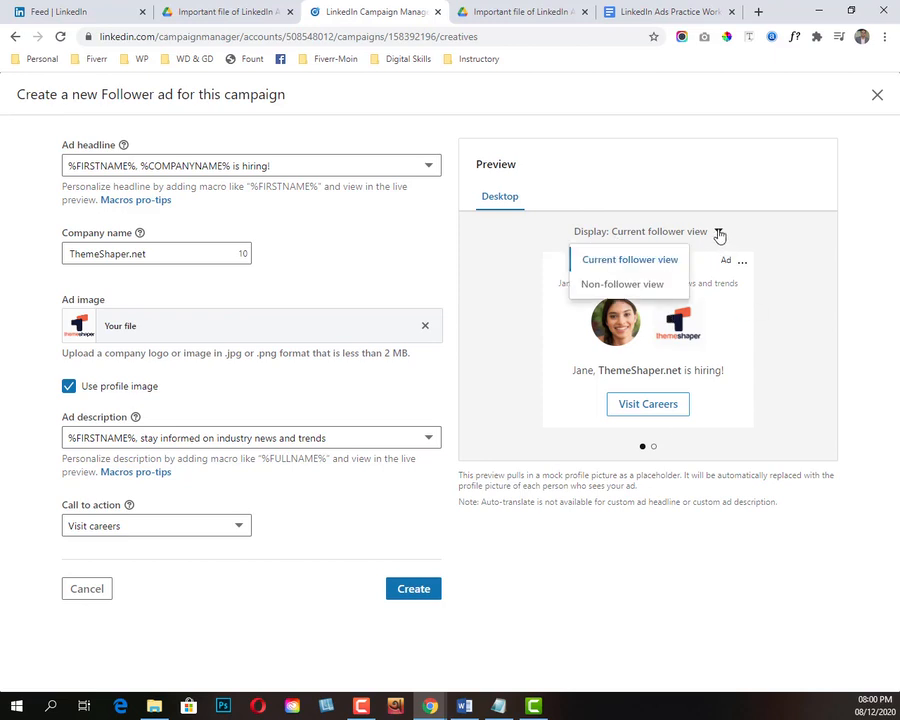
{"action": "left_click", "coordinate": [614, 285]}
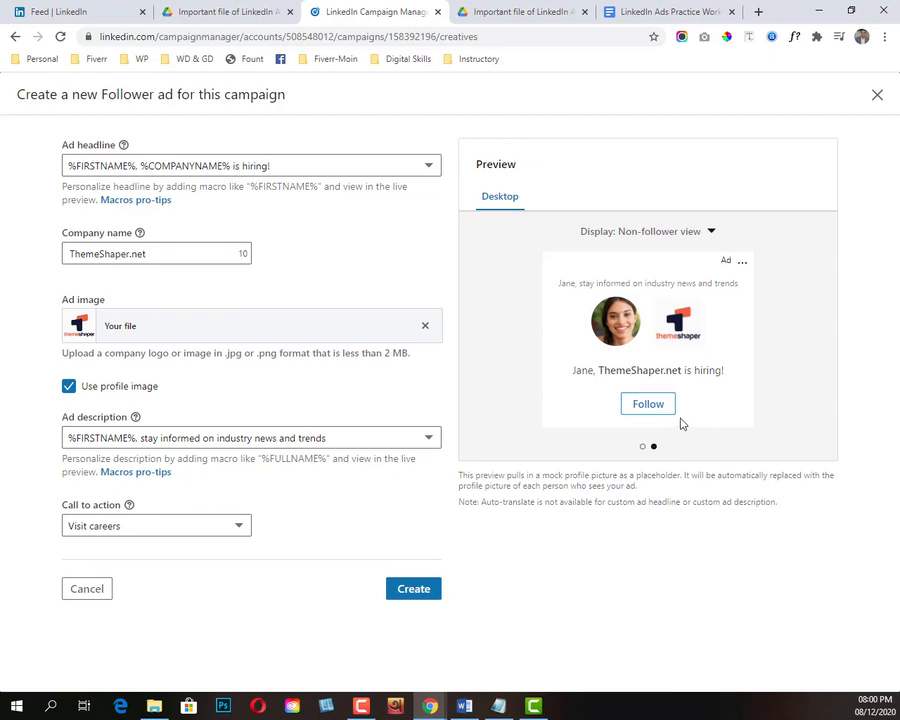
{"action": "left_click", "coordinate": [711, 232]}
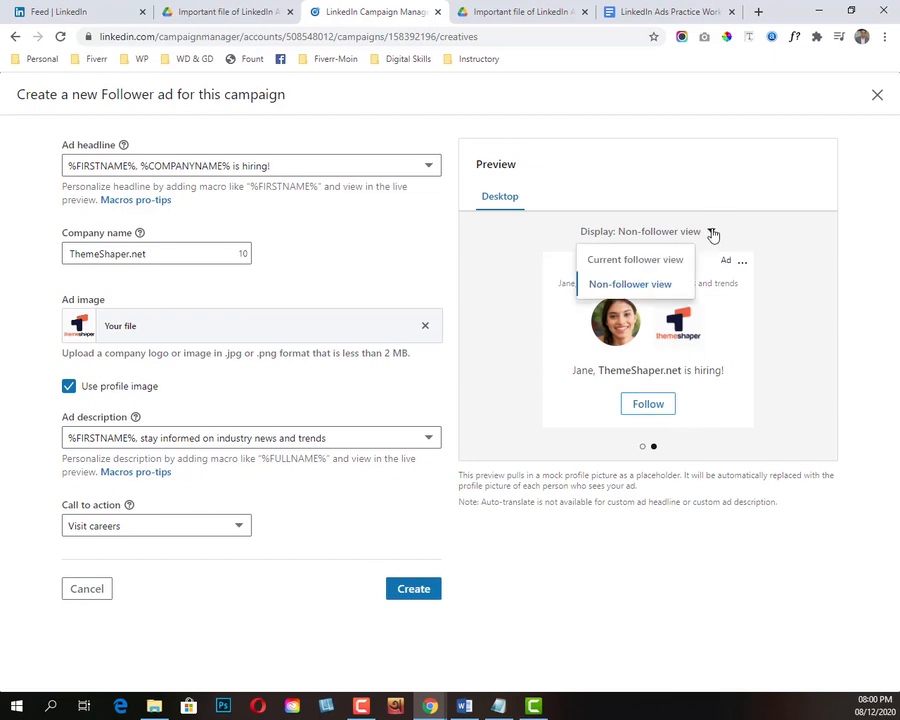
{"action": "left_click", "coordinate": [634, 262]}
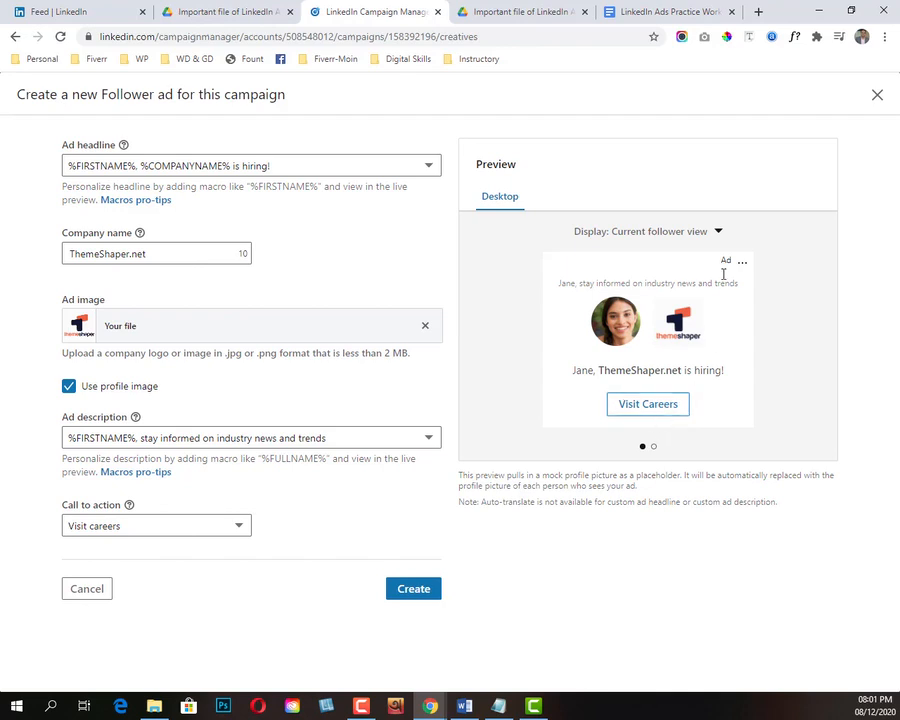
{"action": "left_click", "coordinate": [716, 233]}
{"action": "left_click", "coordinate": [634, 285]}
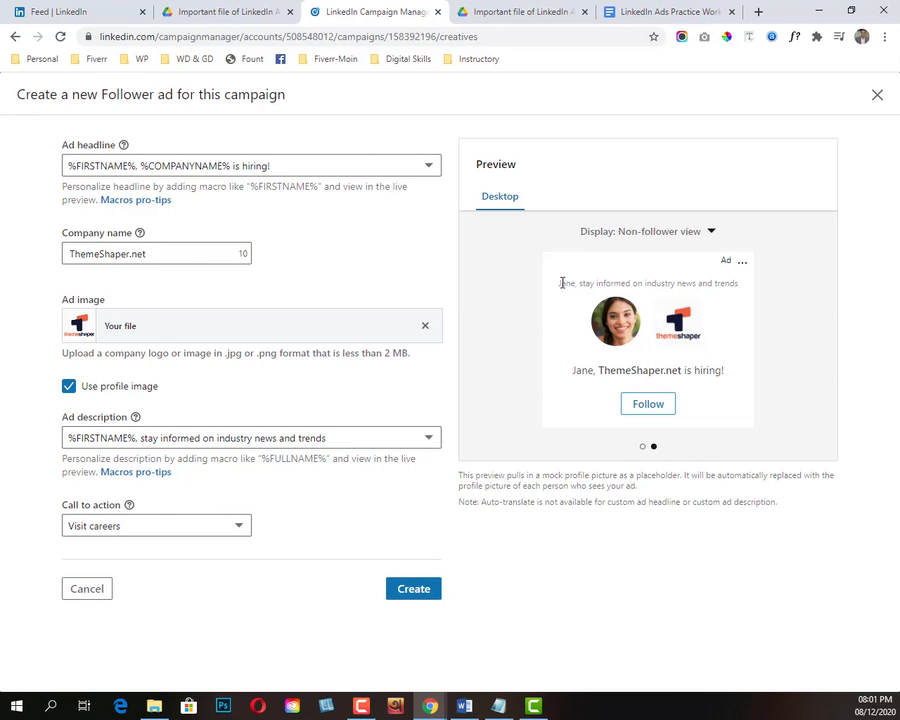
{"action": "left_click_drag", "start_coordinate": [550, 293], "coordinate": [790, 304]}
{"action": "left_click", "coordinate": [697, 286]}
- Look over the preset ad headlines and compare the selected one with the headline text in the preview
{"action": "left_click", "coordinate": [253, 172]}
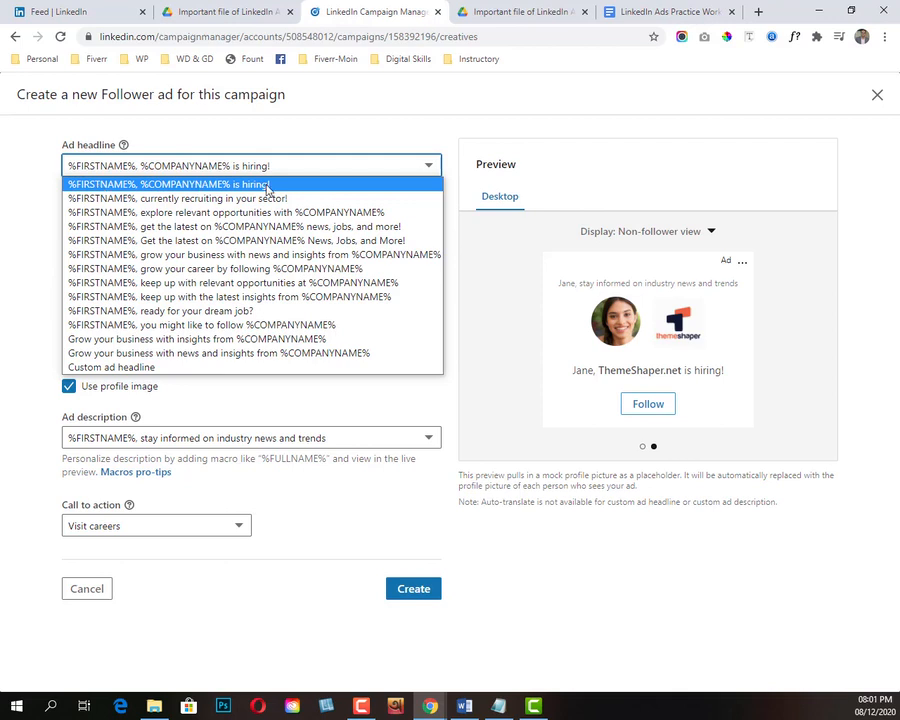
{"action": "left_click", "coordinate": [500, 373]}
{"action": "left_click_drag", "start_coordinate": [625, 371], "coordinate": [754, 380]}
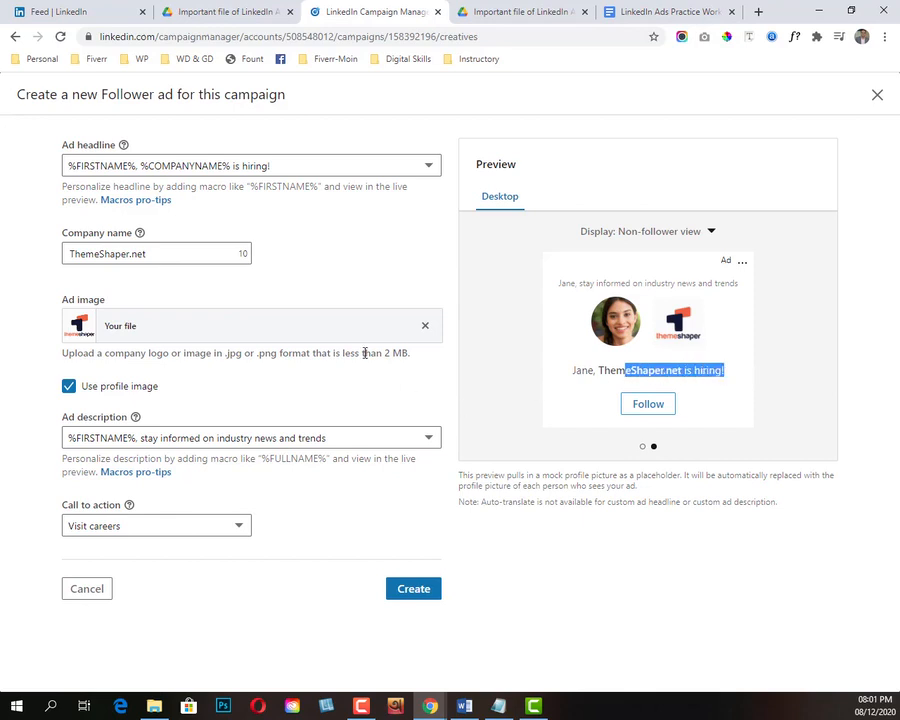
- Try the preset headlines "%FIRSTNAME%, currently recruiting in your sector!" and "%FIRSTNAME%, explore relevant opportunities with %COMPANYNAME%" and check each in the preview
{"action": "left_click", "coordinate": [226, 167]}
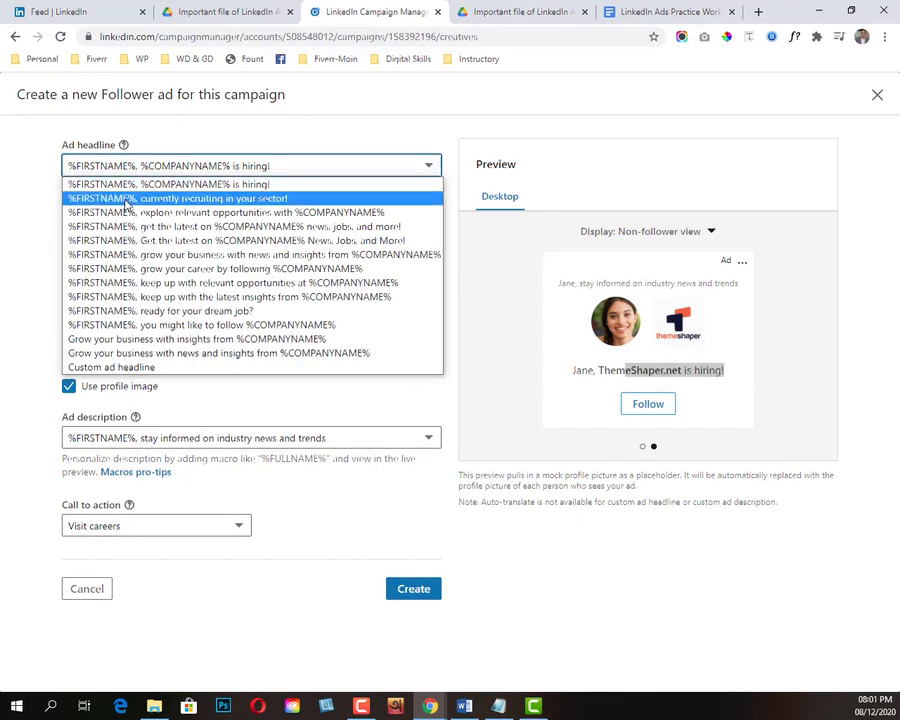
{"action": "left_click", "coordinate": [232, 202]}
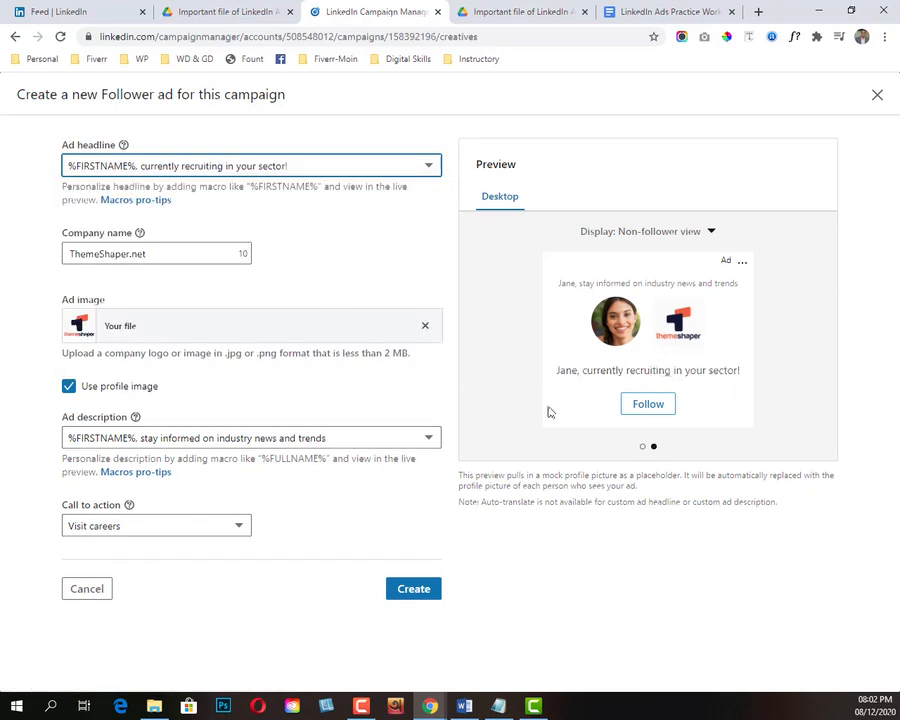
{"action": "left_click_drag", "start_coordinate": [577, 369], "coordinate": [755, 375]}
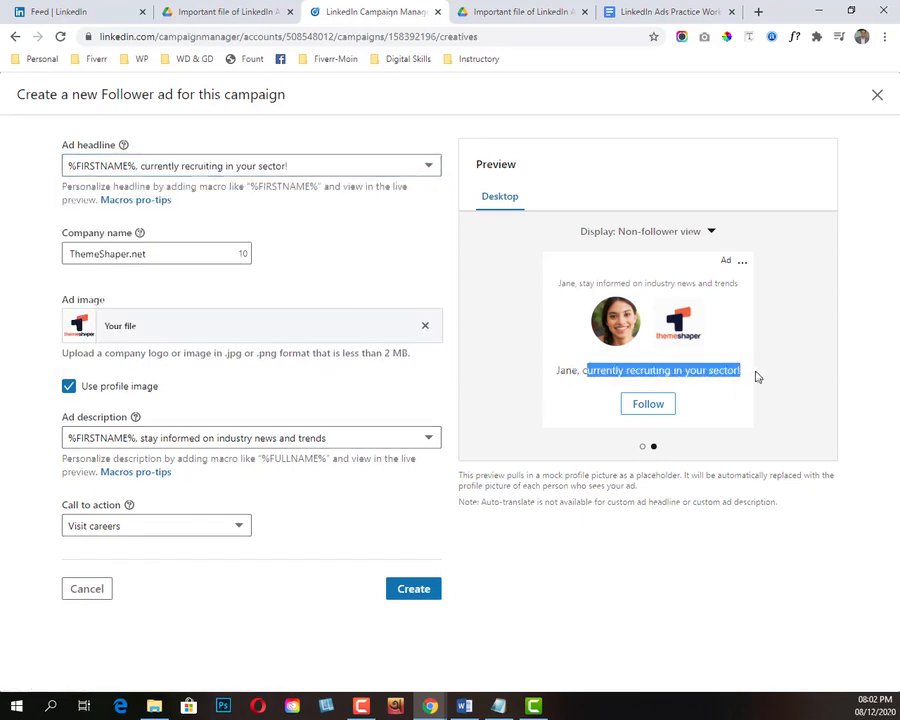
{"action": "left_click", "coordinate": [218, 167]}
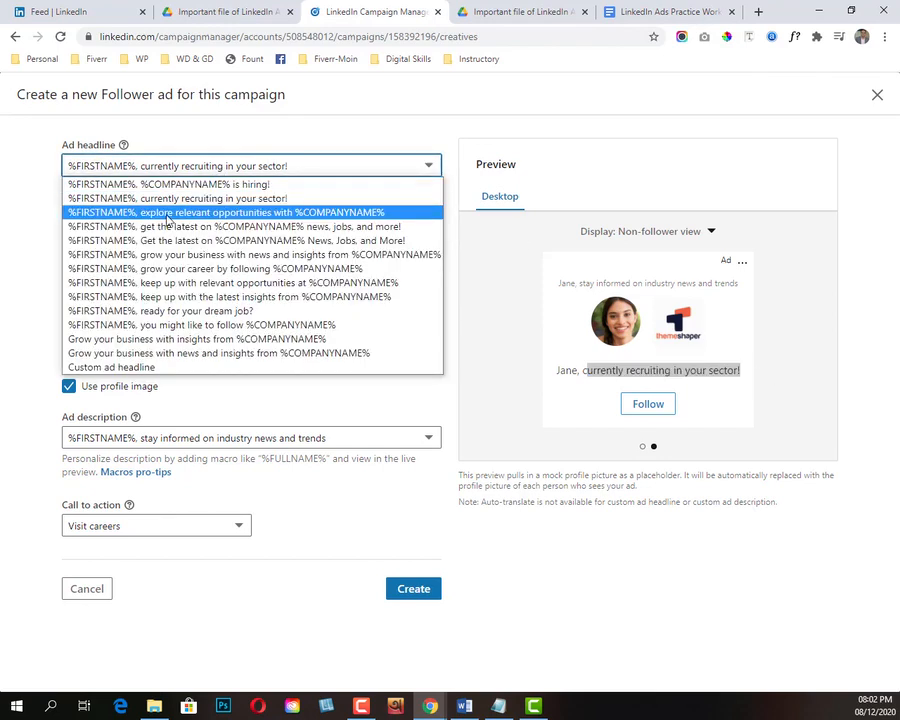
{"action": "left_click", "coordinate": [288, 213]}
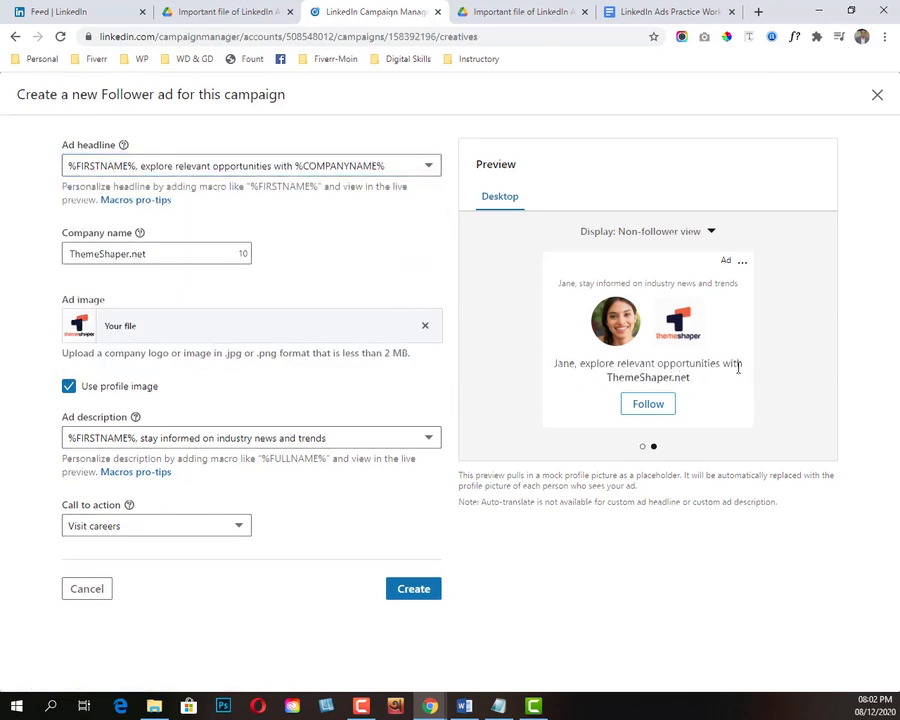
{"action": "double_click", "coordinate": [658, 380]}
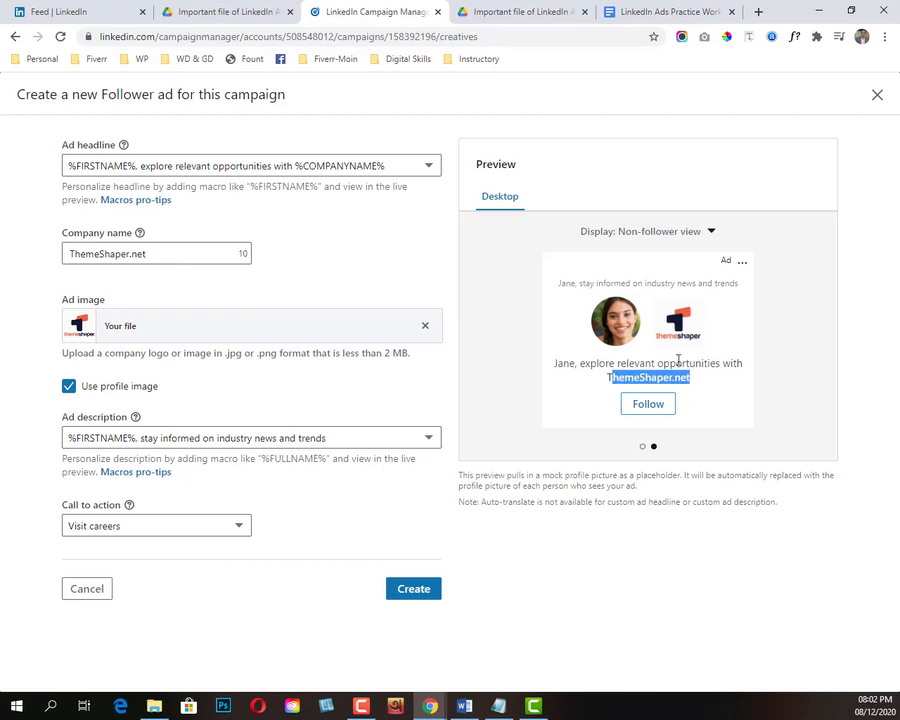
- Switch the ad headline to the Custom ad headline option and look over the preset headlines again
{"action": "left_click", "coordinate": [228, 166]}
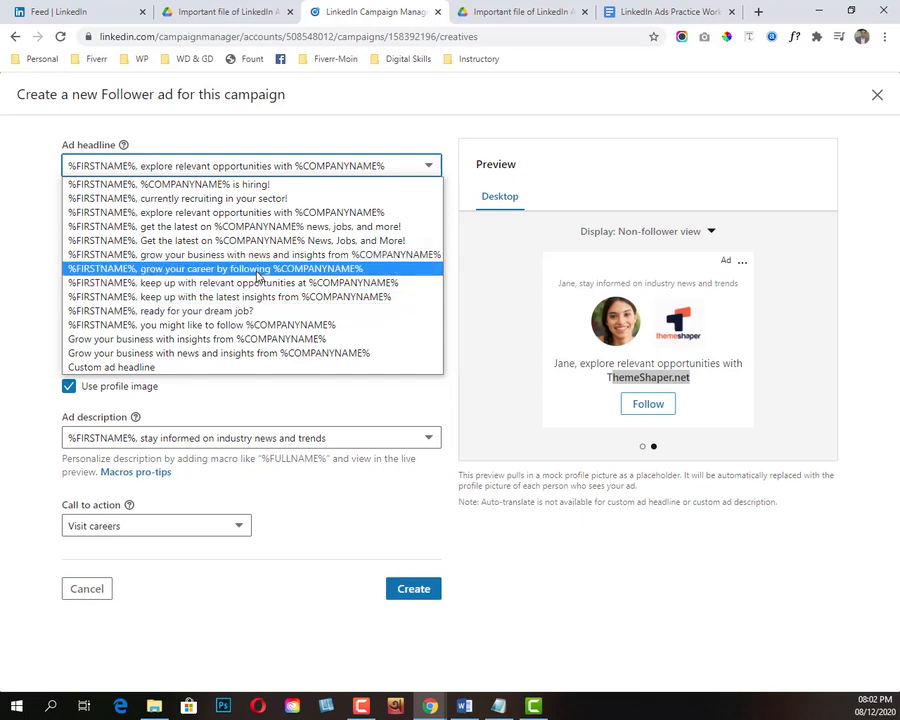
{"action": "left_click", "coordinate": [118, 368]}
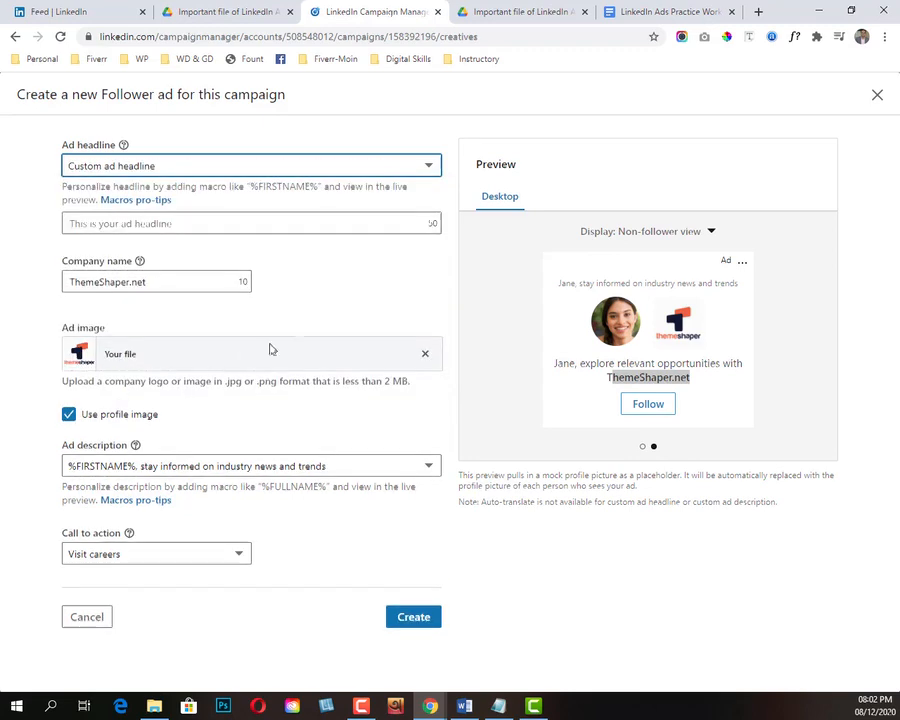
{"action": "left_click", "coordinate": [172, 167]}
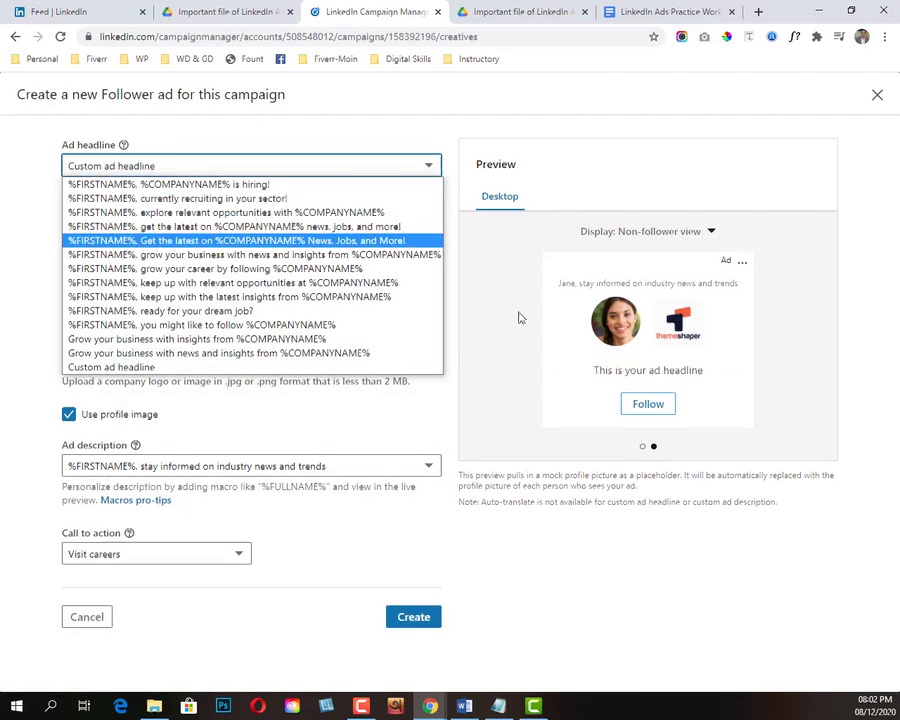
{"action": "left_click", "coordinate": [447, 163]}
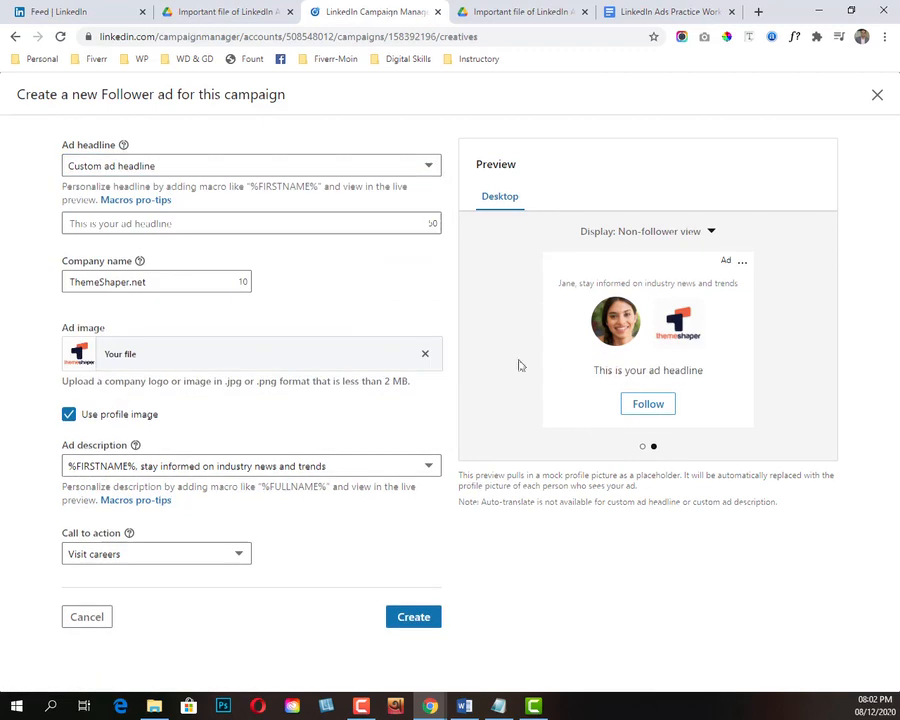
{"action": "left_click", "coordinate": [179, 167]}
{"action": "left_click", "coordinate": [30, 192]}
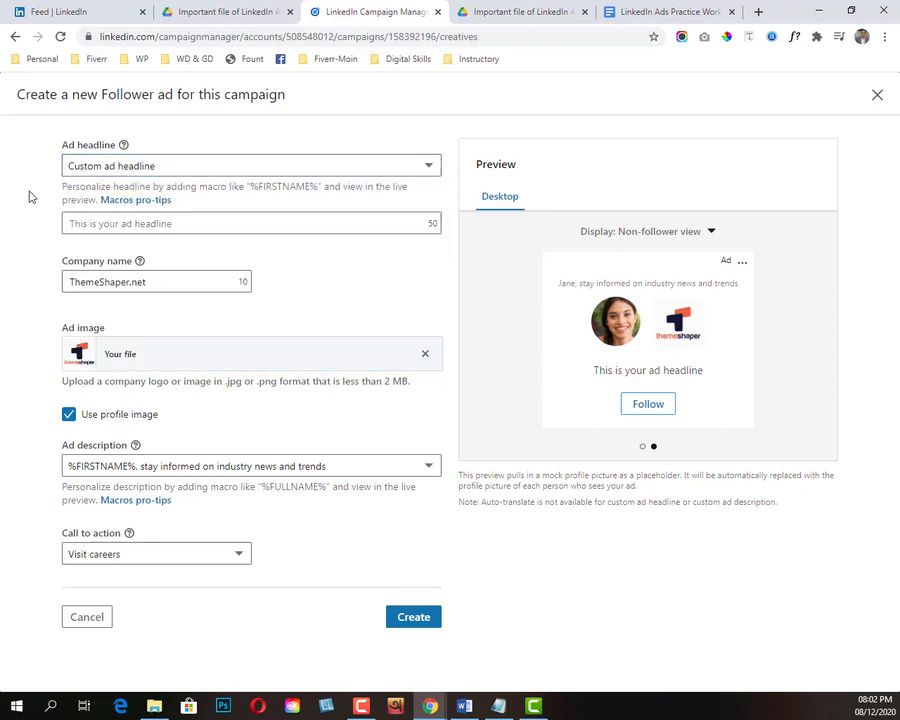
- Enter the custom headline "ThemeShaper IS NOW HIRING" and check it in the ad preview
{"action": "left_click", "coordinate": [147, 224]}
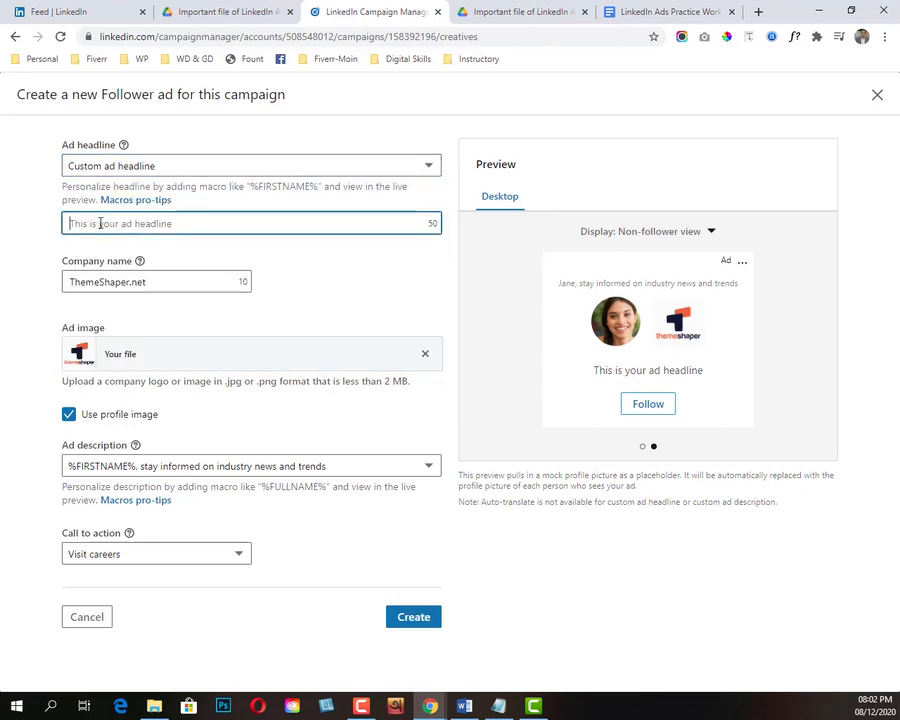
{"action": "type", "text": "The"}
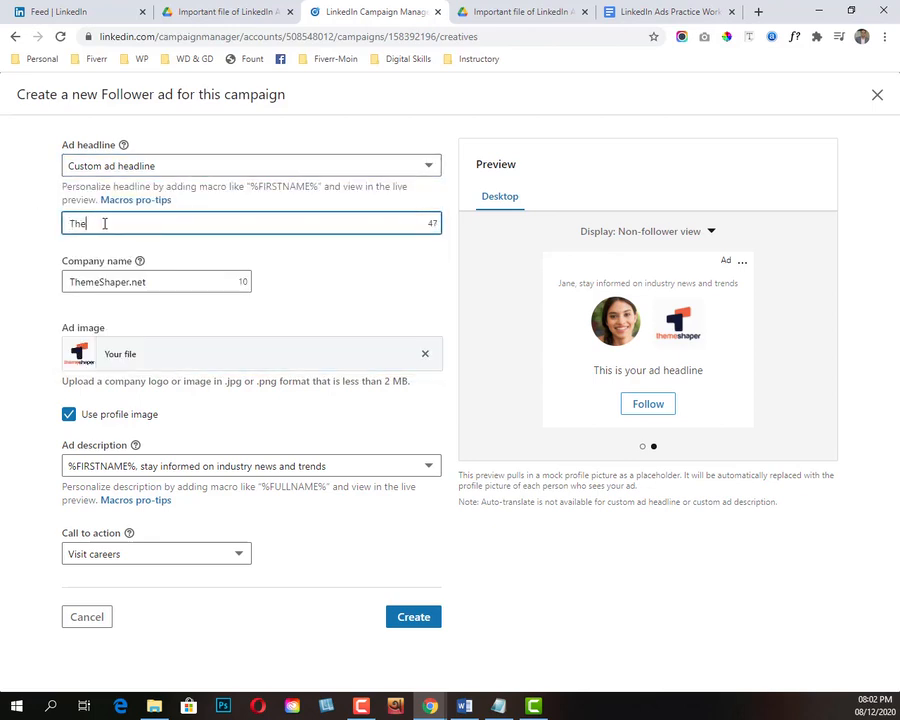
{"action": "type", "text": "meShaper"}
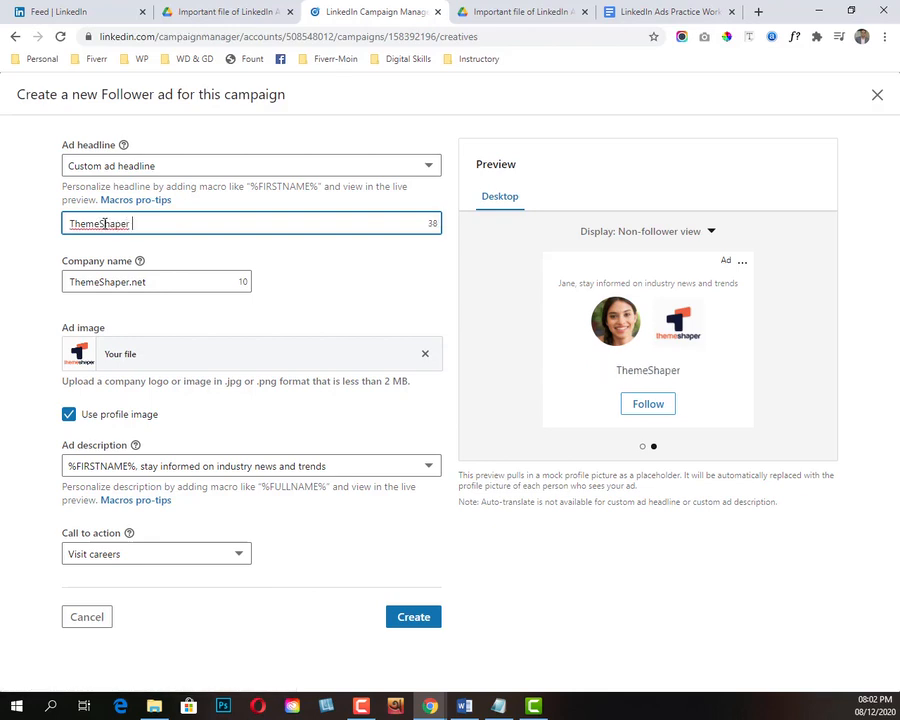
{"action": "type", "text": " IS NOW "}
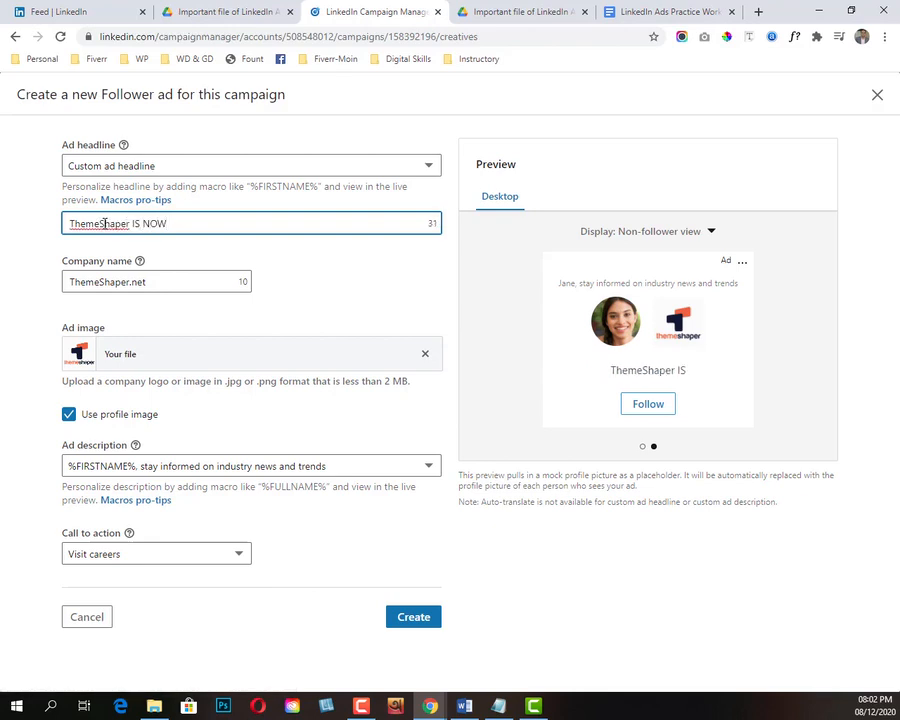
{"action": "type", "text": "HiRING"}
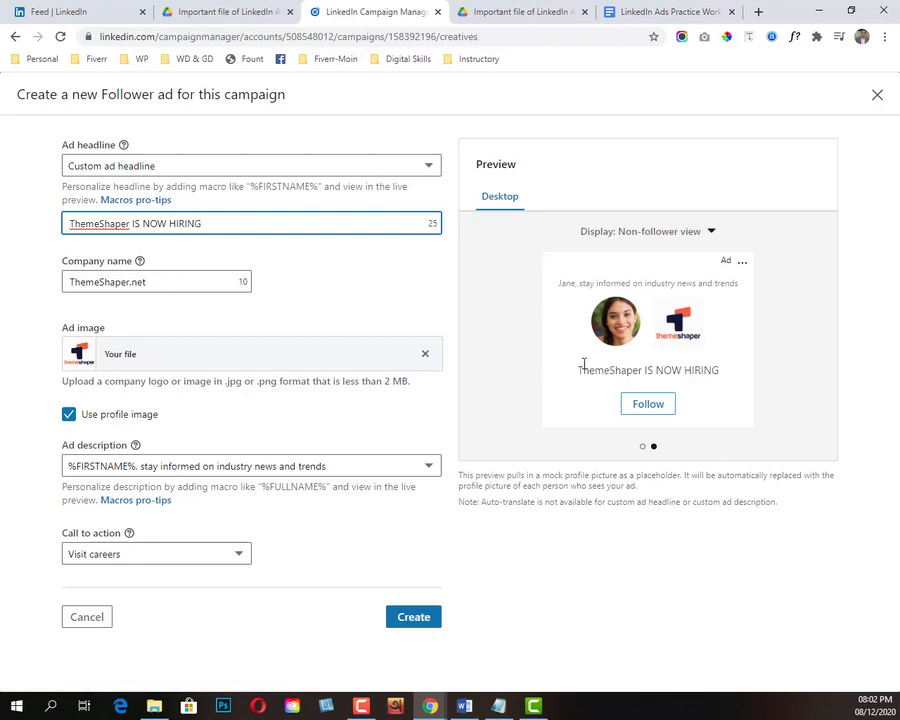
{"action": "left_click_drag", "start_coordinate": [586, 370], "coordinate": [727, 381]}
{"action": "left_click", "coordinate": [744, 400]}
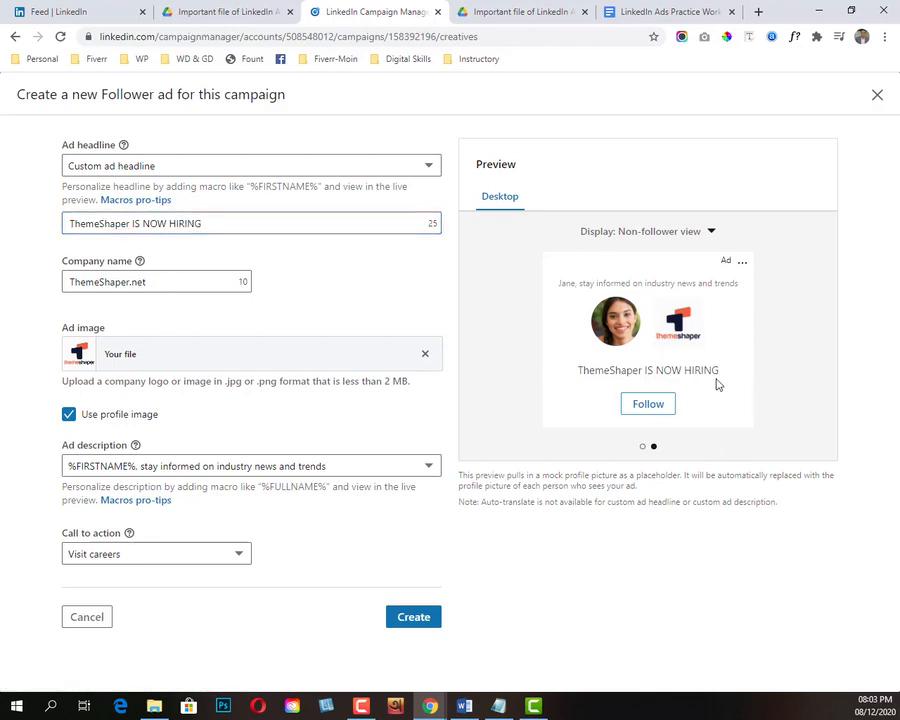
- Extend the custom headline to "ThemeShaper IS NOW HIRING WEB DEVELOPER", check it in the preview, and go to the company name
{"action": "double_click", "coordinate": [95, 222]}
{"action": "key", "text": "ctrl+a"}
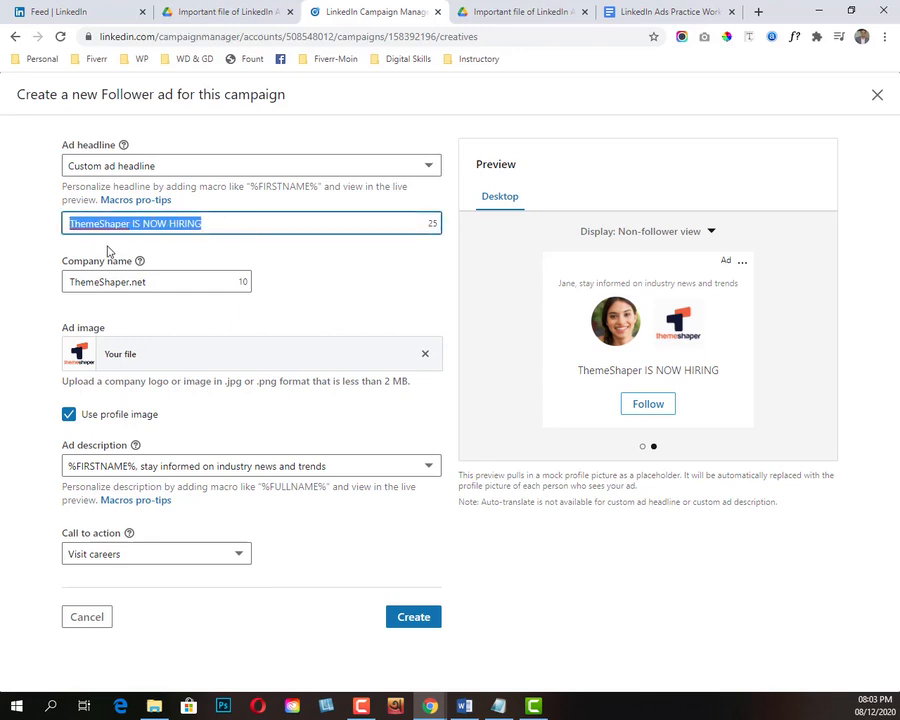
{"action": "left_click", "coordinate": [237, 223]}
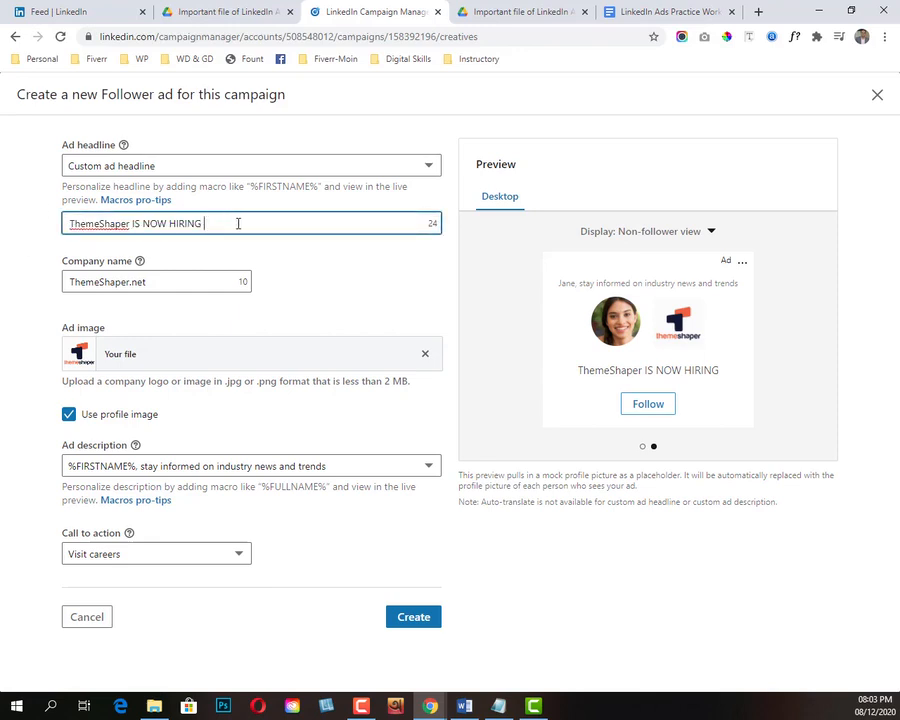
{"action": "type", "text": "WEB DEVELOP"}
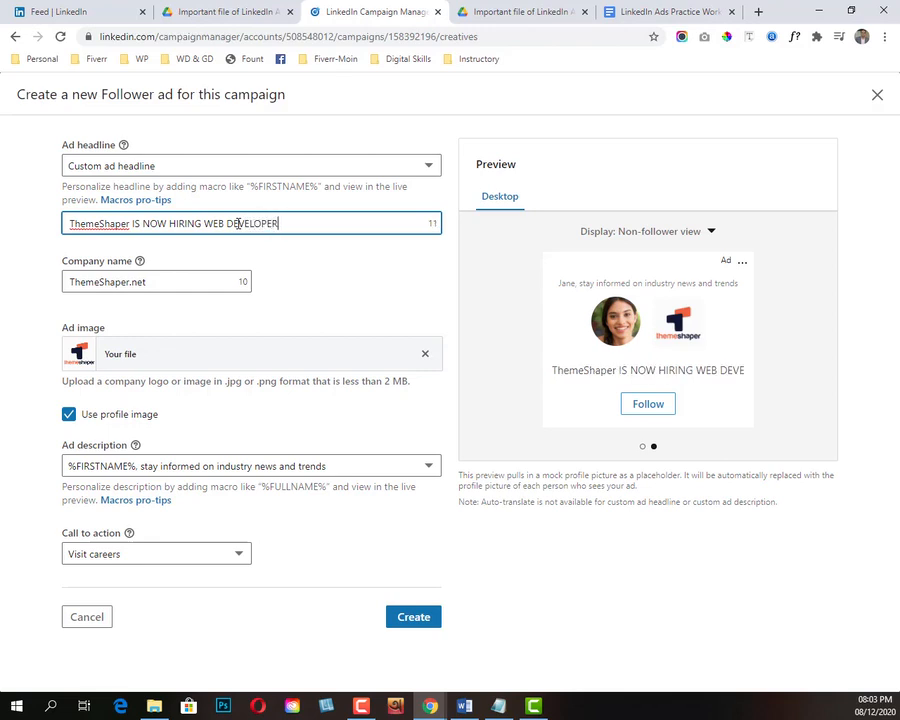
{"action": "type", "text": "ER"}
{"action": "left_click_drag", "start_coordinate": [739, 386], "coordinate": [566, 366]}
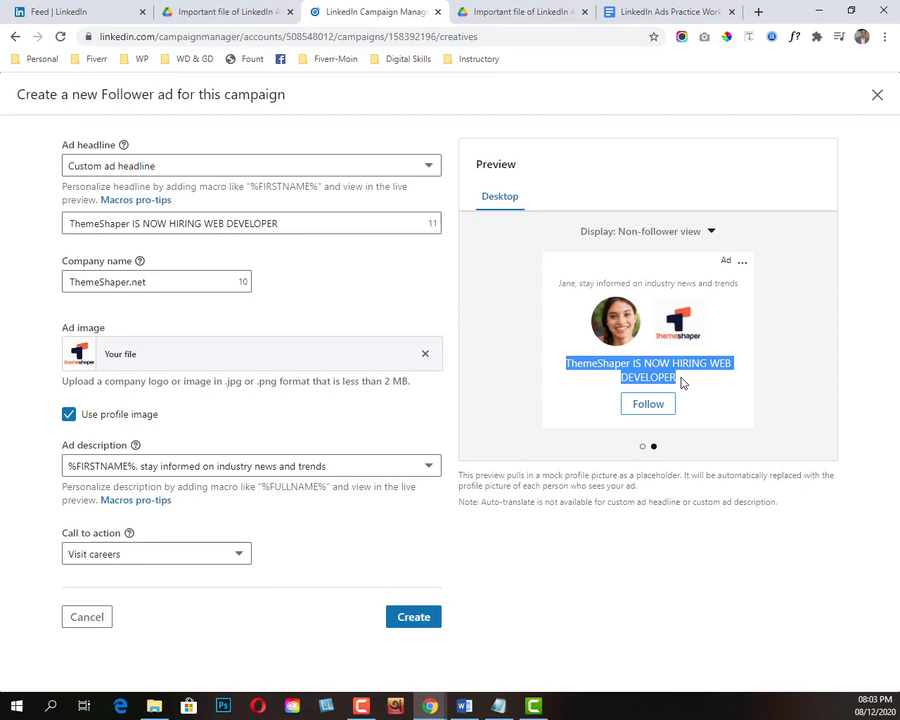
{"action": "left_click", "coordinate": [106, 258]}
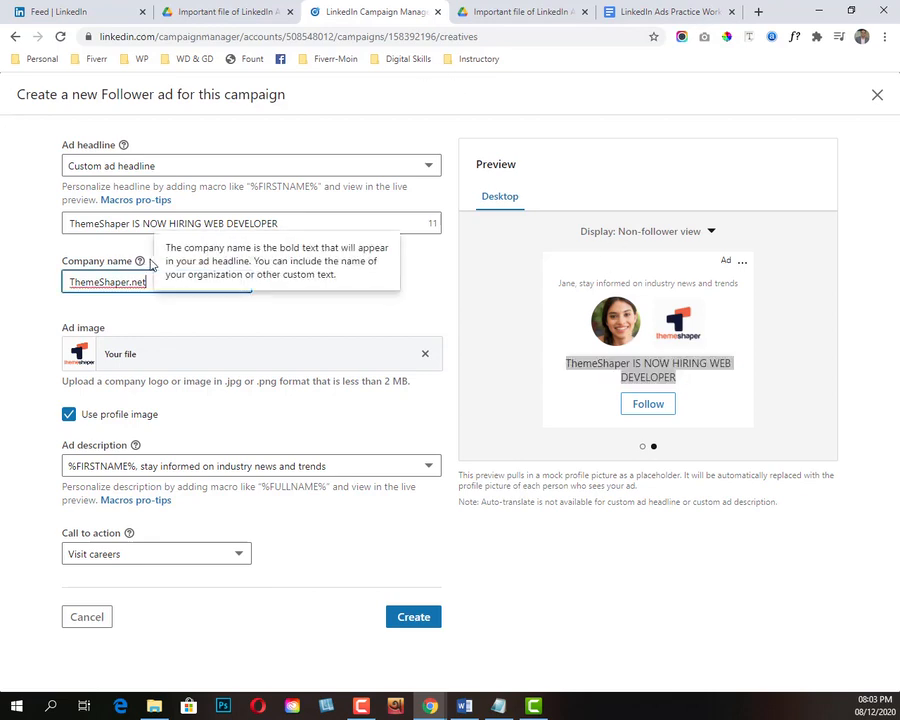
- Set the ad headline to the preset "%FIRSTNAME%, explore relevant opportunities with %COMPANYNAME%"
{"action": "left_click", "coordinate": [506, 319]}
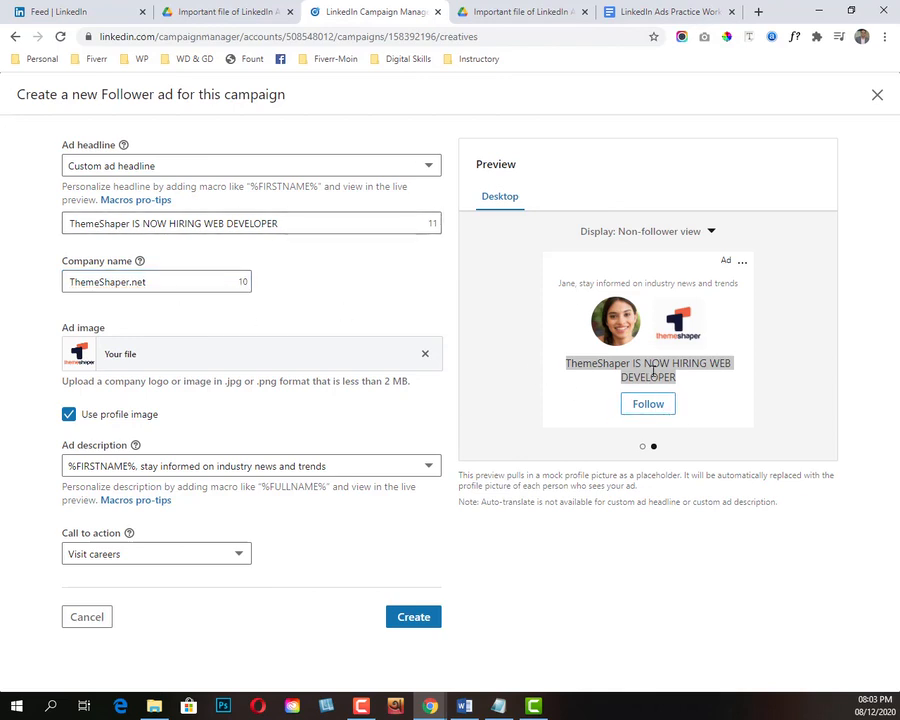
{"action": "left_click", "coordinate": [272, 164]}
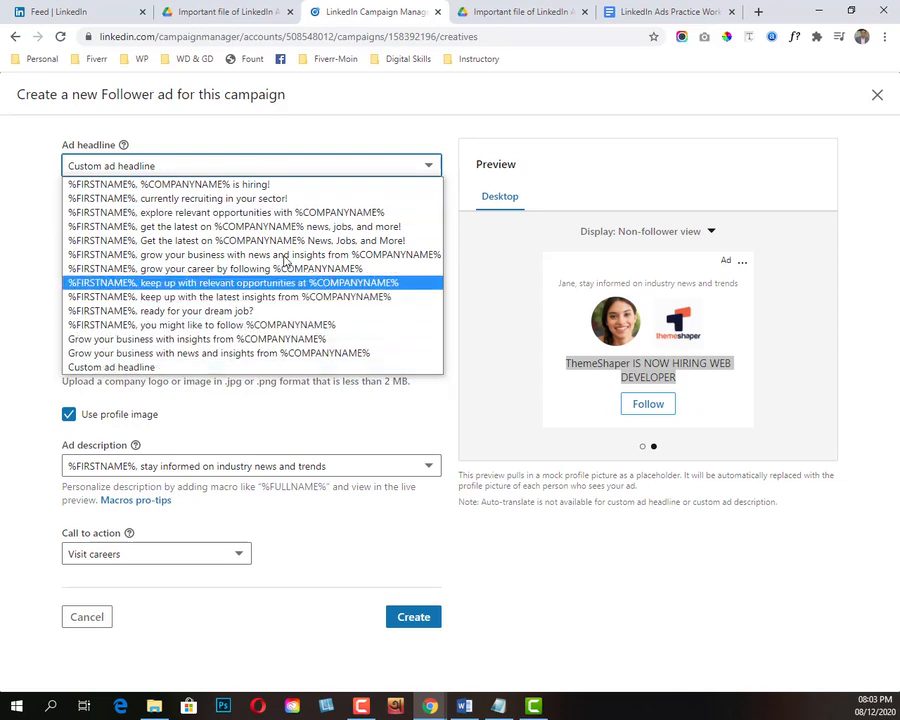
{"action": "left_click", "coordinate": [246, 212]}
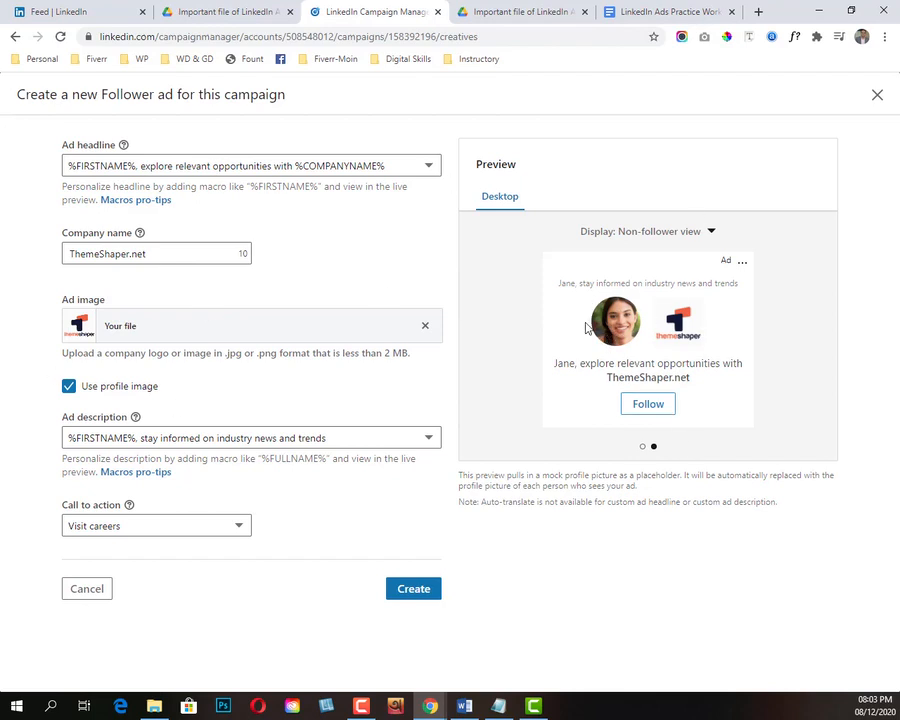
- Compare the ad preview with and without the profile image, and leave Use profile image disabled
{"action": "left_click", "coordinate": [70, 387]}
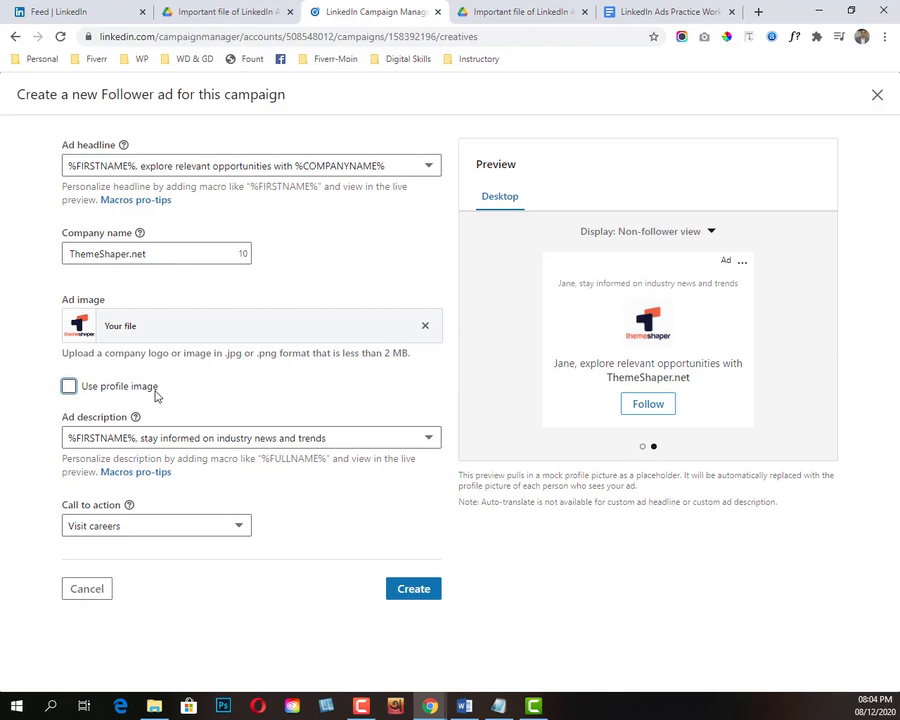
{"action": "left_click", "coordinate": [69, 386]}
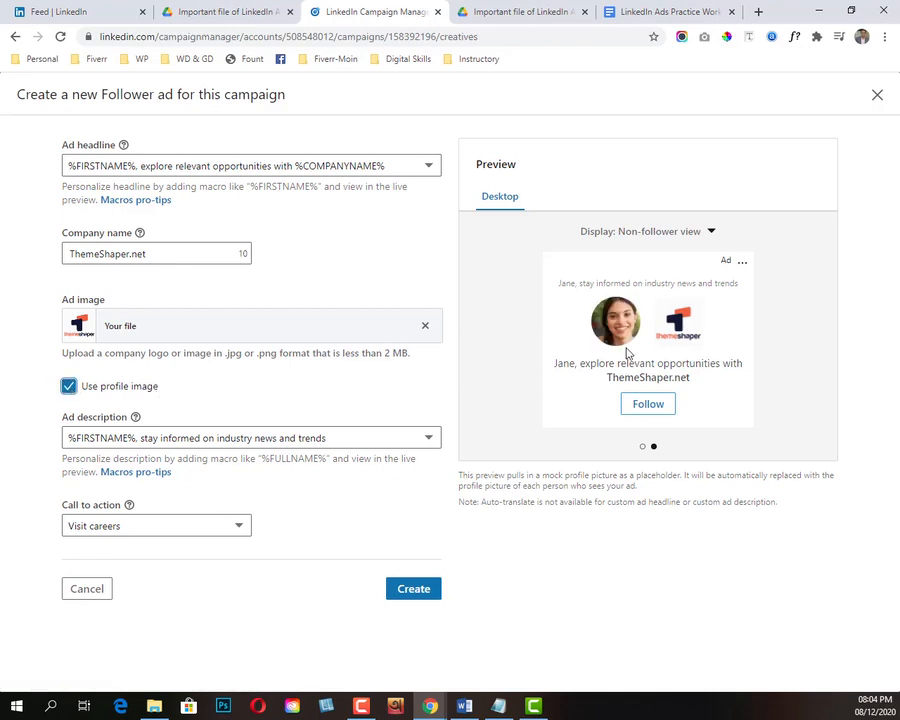
{"action": "left_click", "coordinate": [69, 386]}
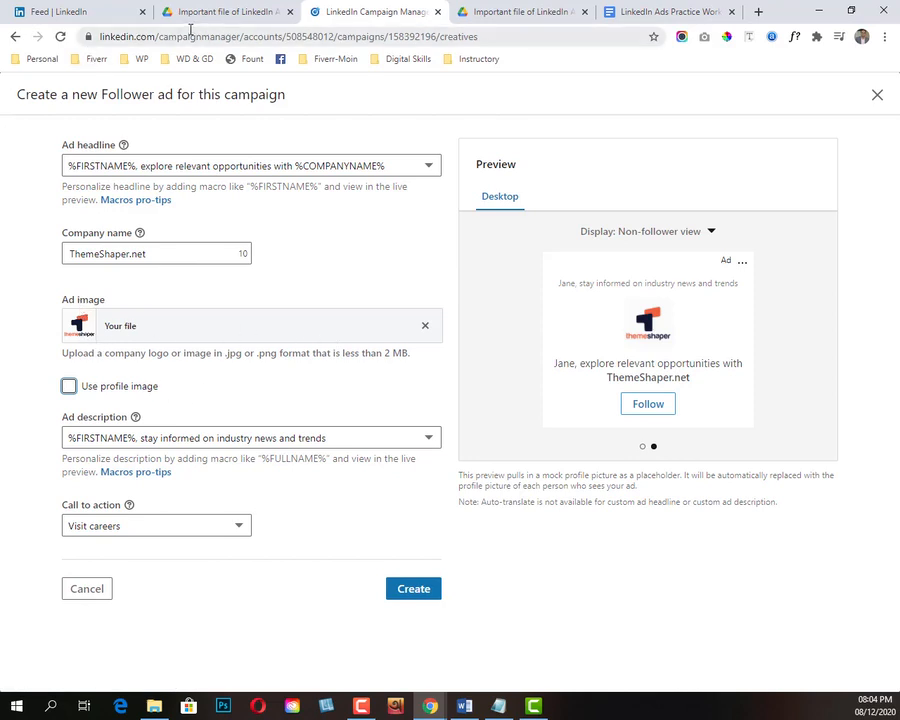
- Open the ThemeShaper.net company page from the LinkedIn feed in a new tab, view it, and return to Campaign Manager
{"action": "left_click", "coordinate": [95, 15]}
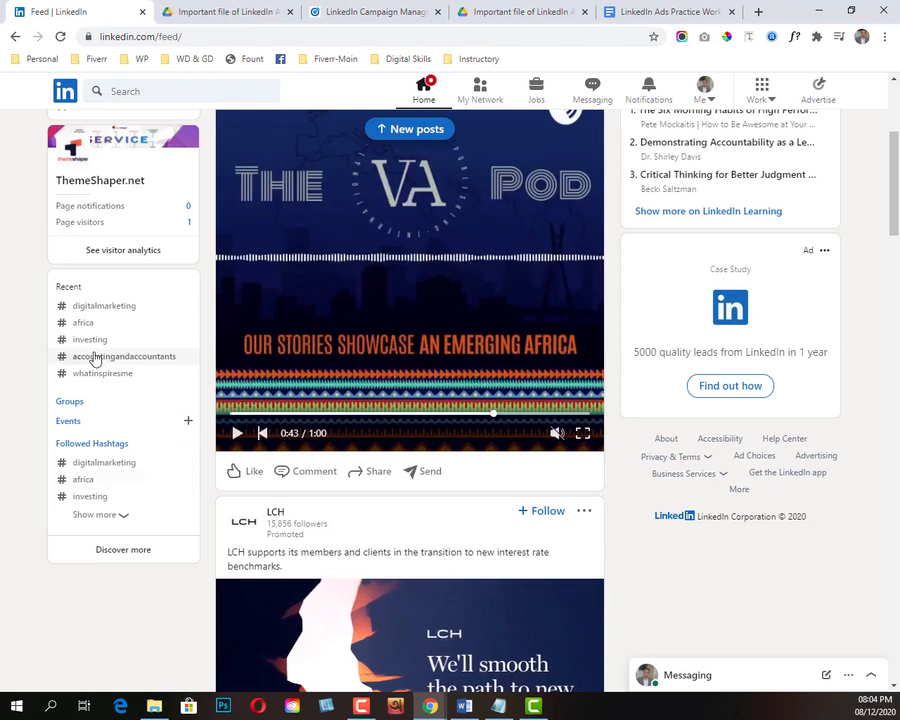
{"action": "scroll", "coordinate": [95, 358], "scroll_direction": "up", "scroll_amount": 3}
{"action": "right_click", "coordinate": [108, 474]}
{"action": "left_click", "coordinate": [150, 477]}
{"action": "left_click", "coordinate": [168, 12]}
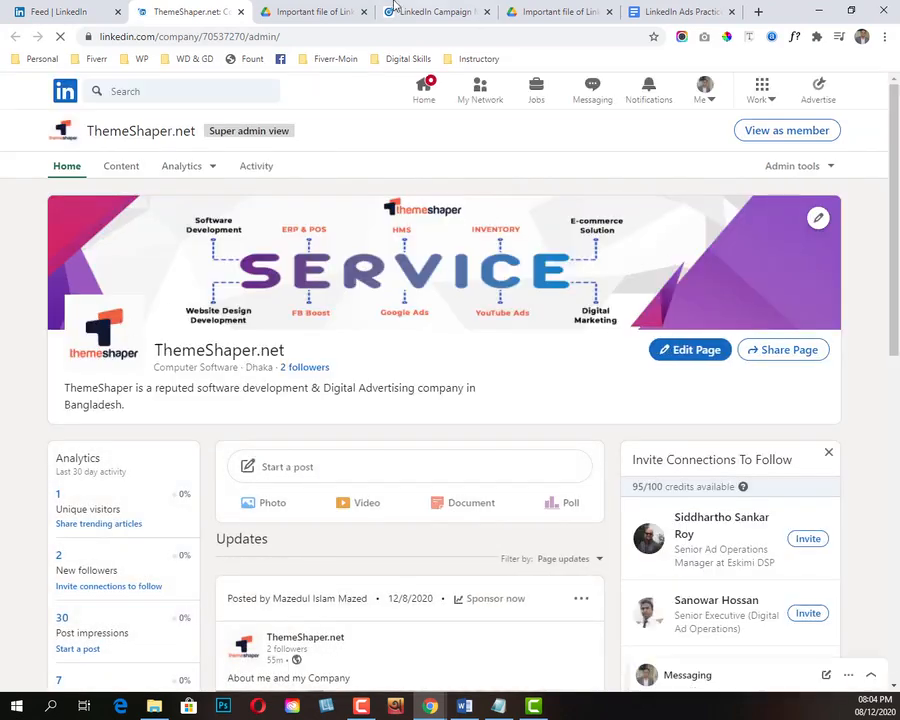
{"action": "left_click", "coordinate": [428, 9]}
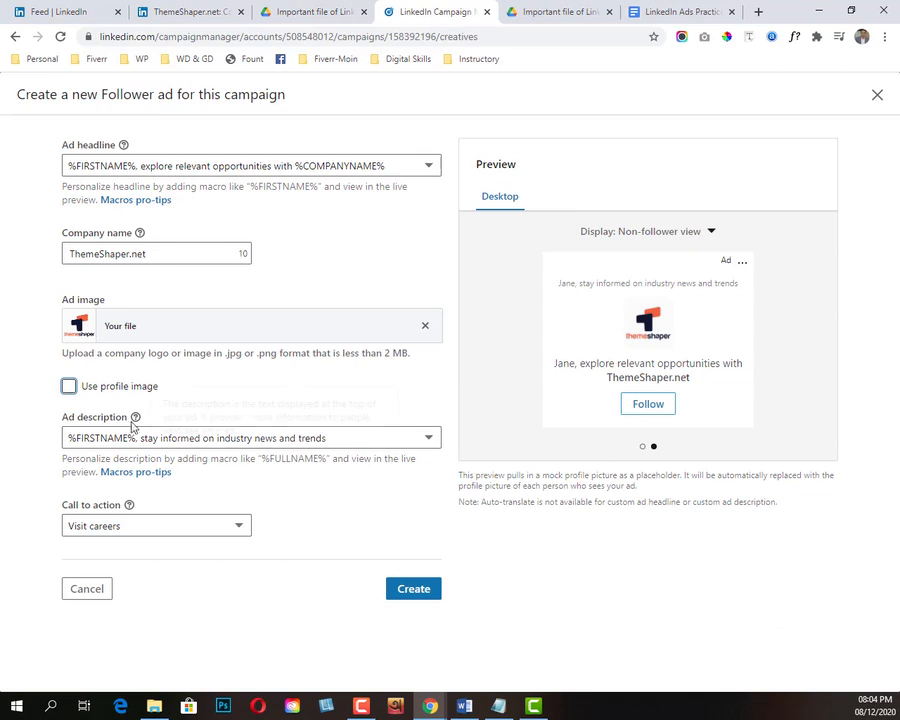
- Set the ad description to "Get the latest jobs and industry news", check it in the preview, and look over the other description presets
{"action": "left_click", "coordinate": [317, 441]}
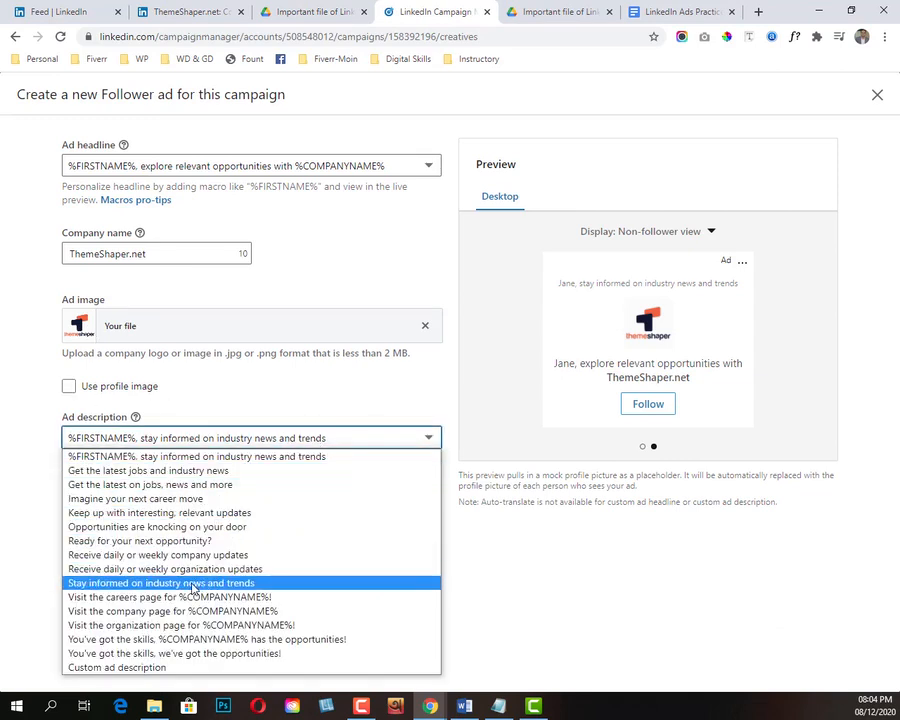
{"action": "left_click", "coordinate": [117, 475]}
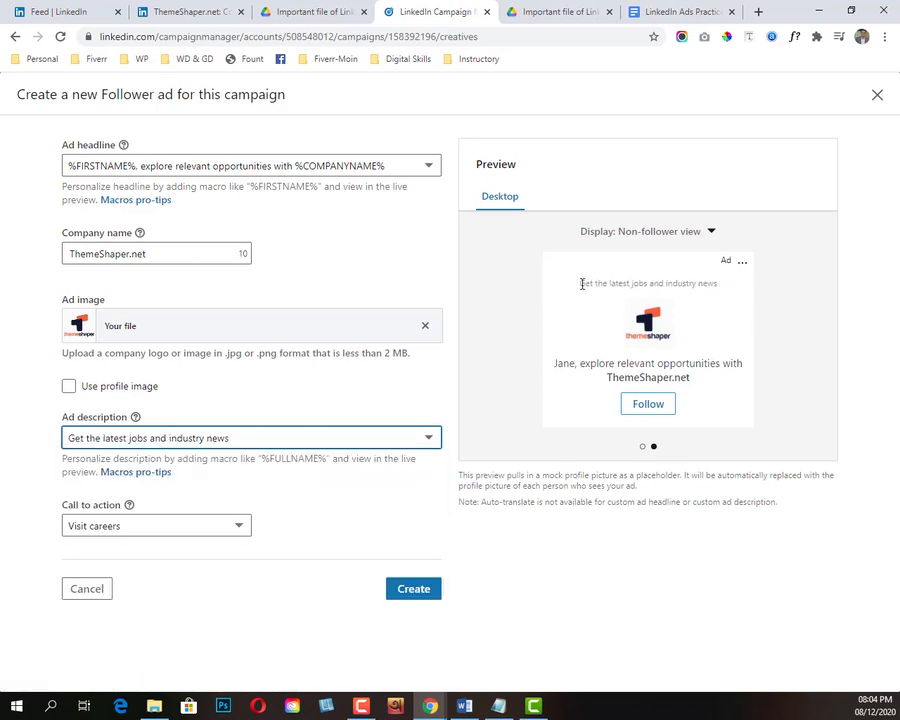
{"action": "left_click_drag", "start_coordinate": [580, 283], "coordinate": [728, 288]}
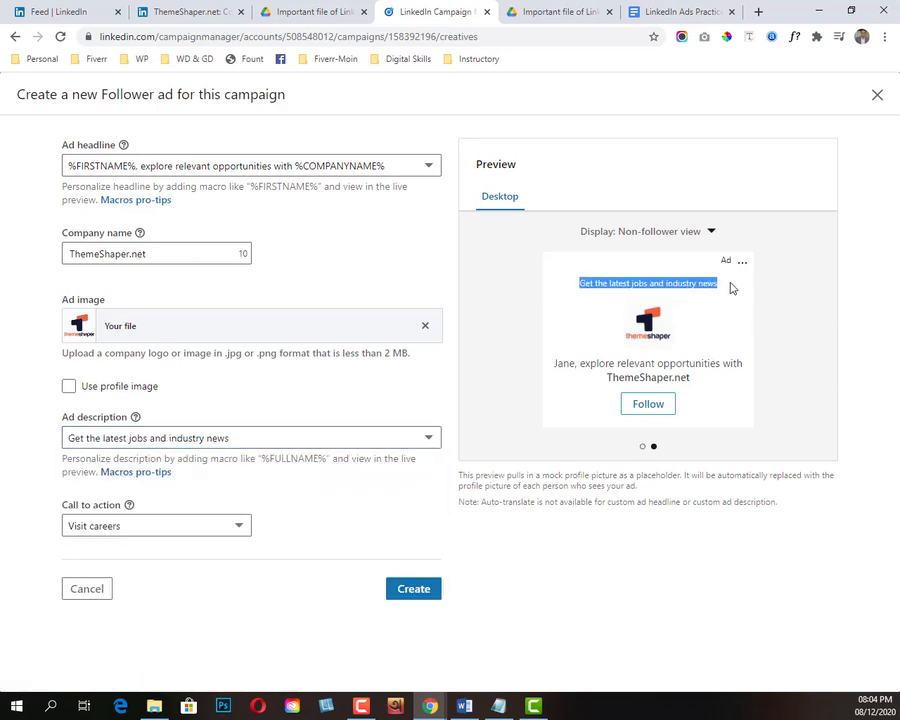
{"action": "left_click", "coordinate": [241, 446]}
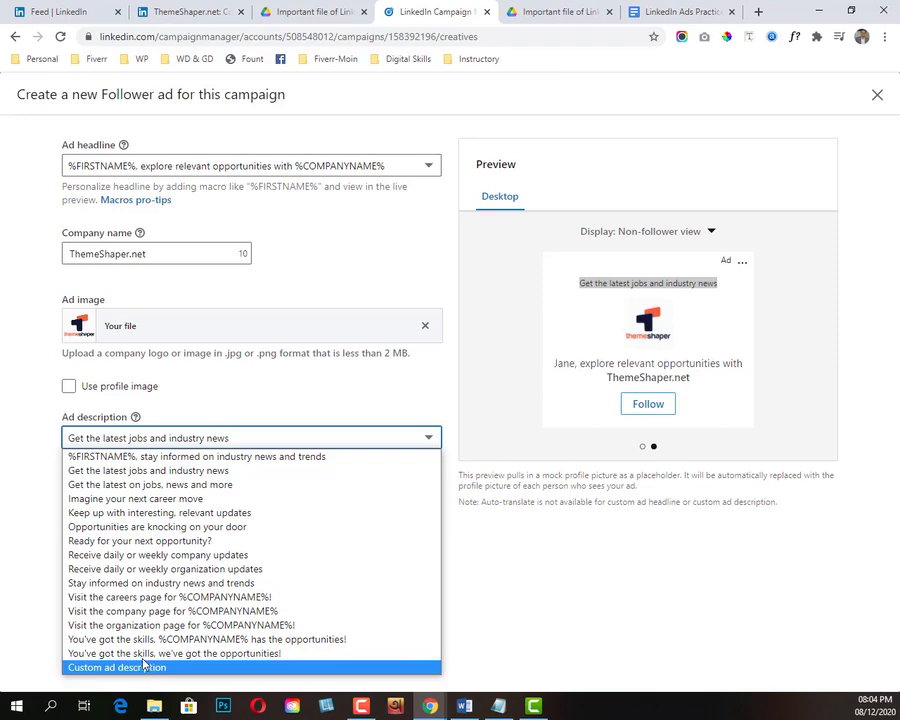
{"action": "left_click", "coordinate": [39, 466]}
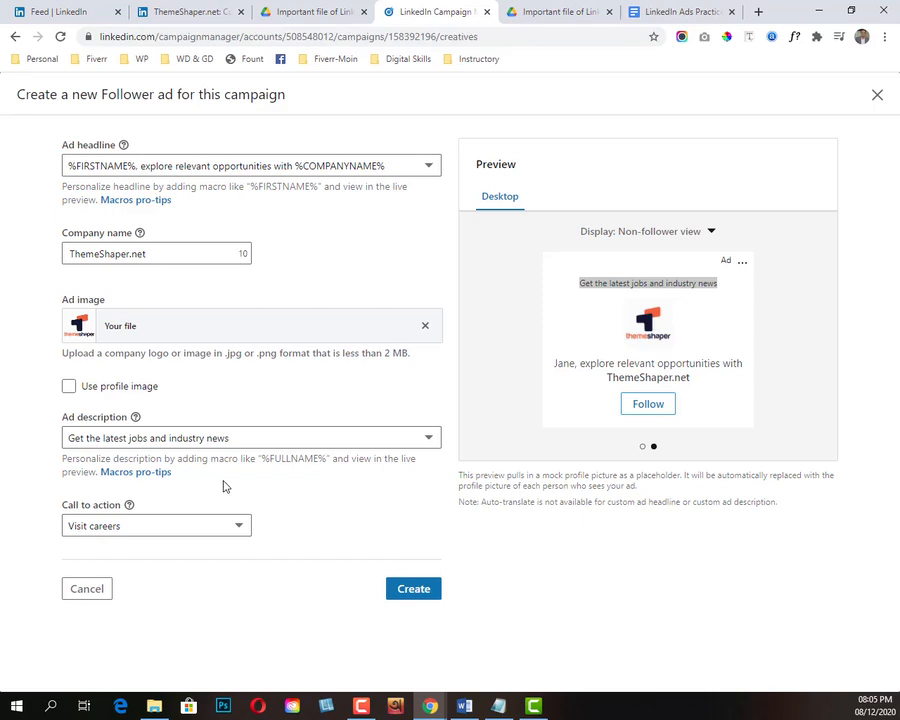
- Switch the ad preview to Current follower view and set the call to action to Visit company
{"action": "left_click", "coordinate": [712, 232]}
{"action": "left_click", "coordinate": [652, 259]}
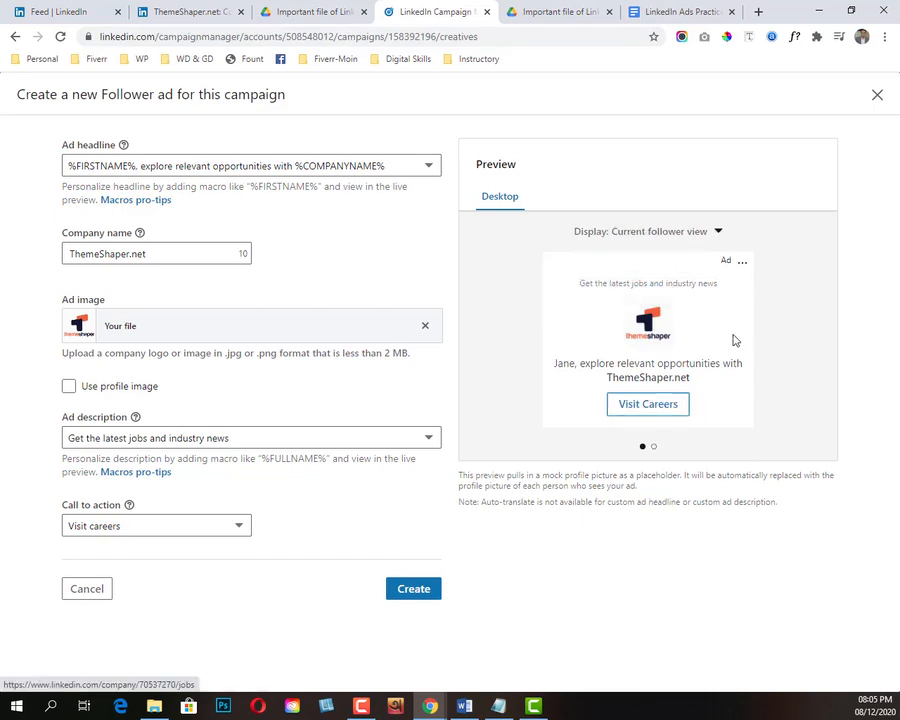
{"action": "left_click", "coordinate": [147, 522]}
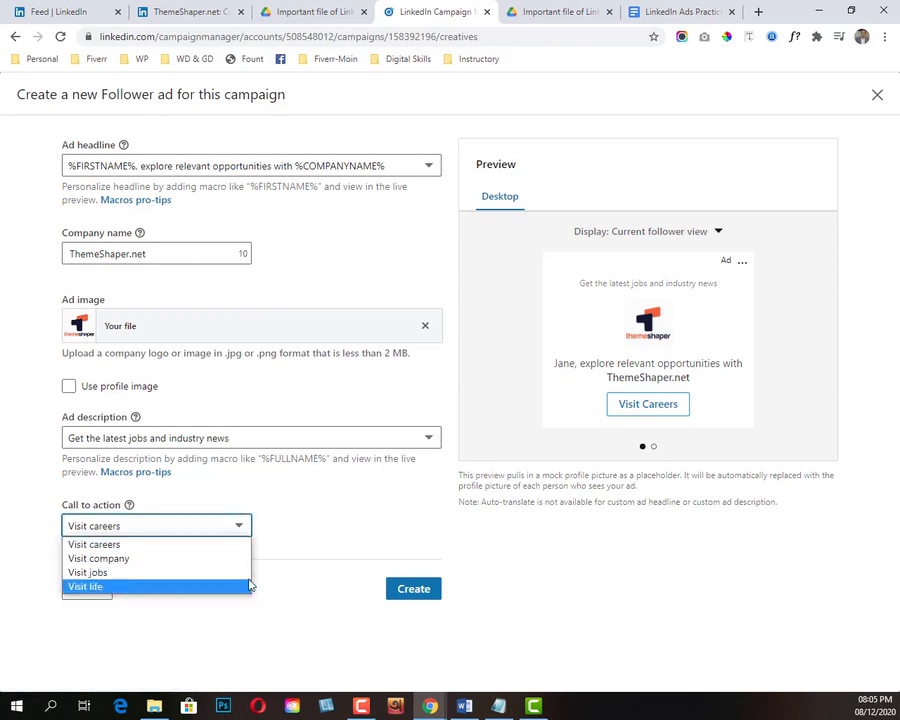
{"action": "left_click", "coordinate": [311, 555]}
{"action": "left_click", "coordinate": [112, 526]}
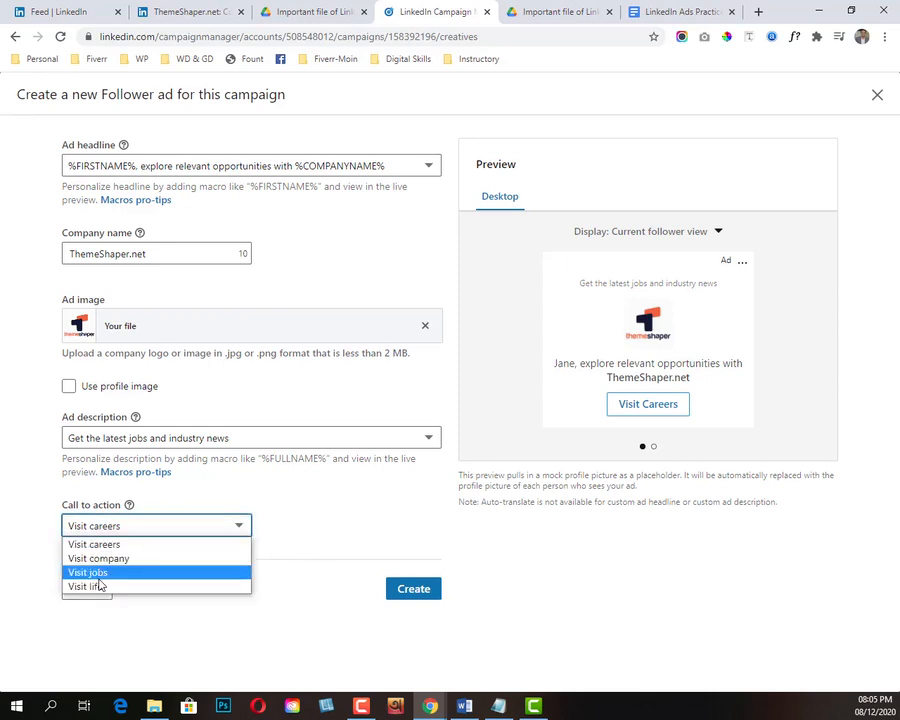
{"action": "left_click", "coordinate": [112, 559]}
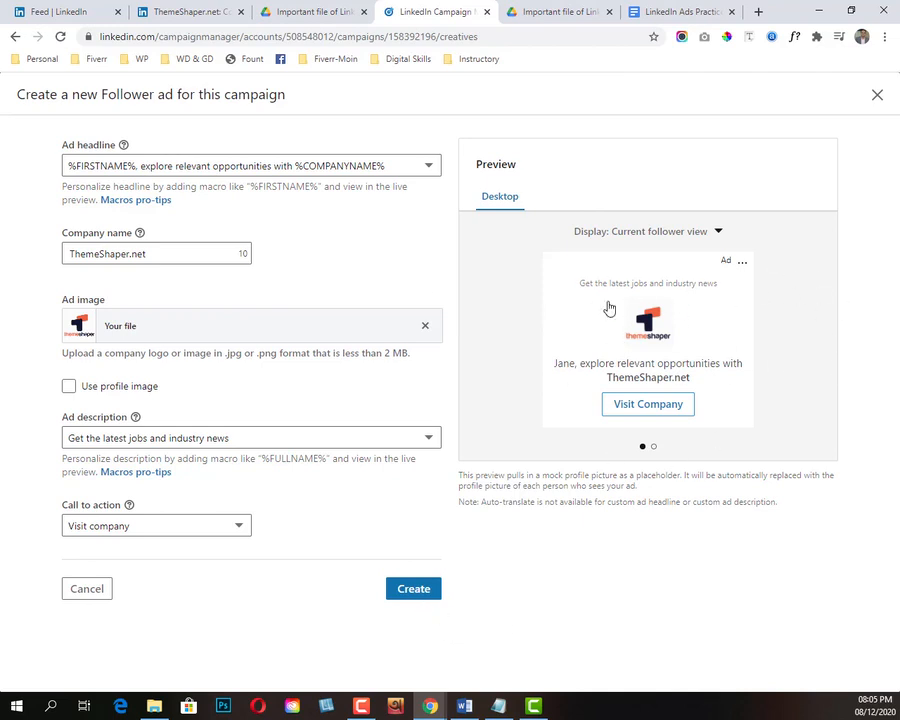
- Create the Follower ad, reopen it for preview and editing, and save it with Update
{"action": "left_click", "coordinate": [414, 589]}
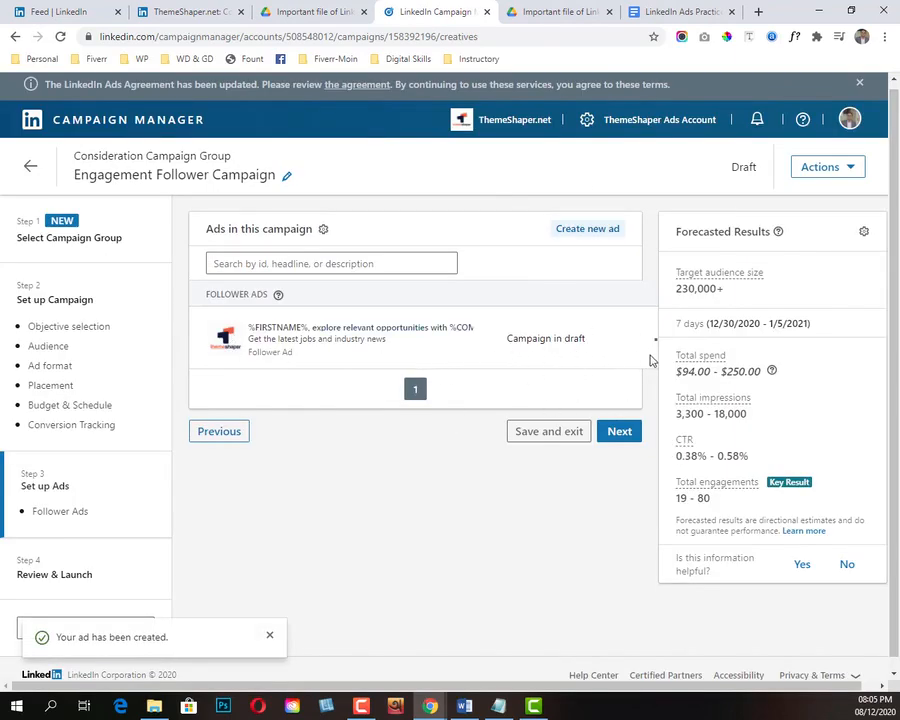
{"action": "left_click", "coordinate": [655, 341]}
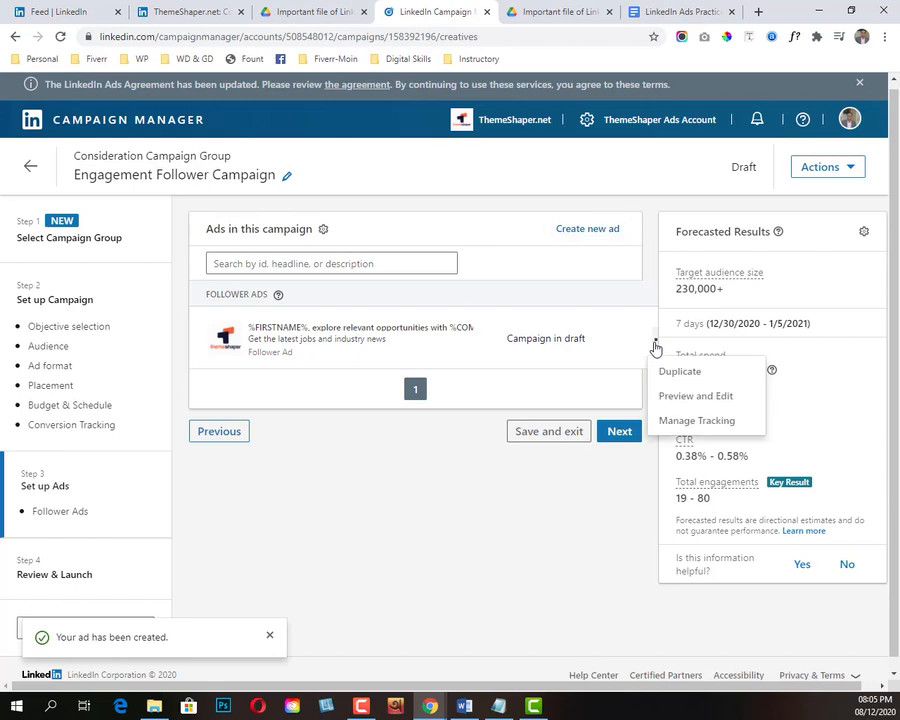
{"action": "left_click", "coordinate": [682, 398]}
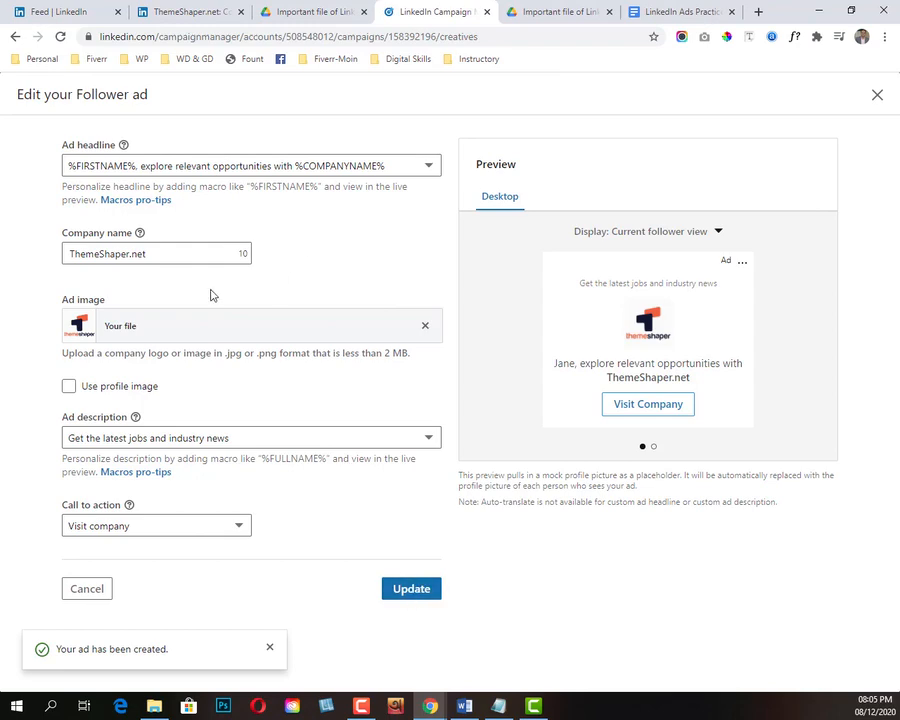
{"action": "left_click", "coordinate": [416, 590]}
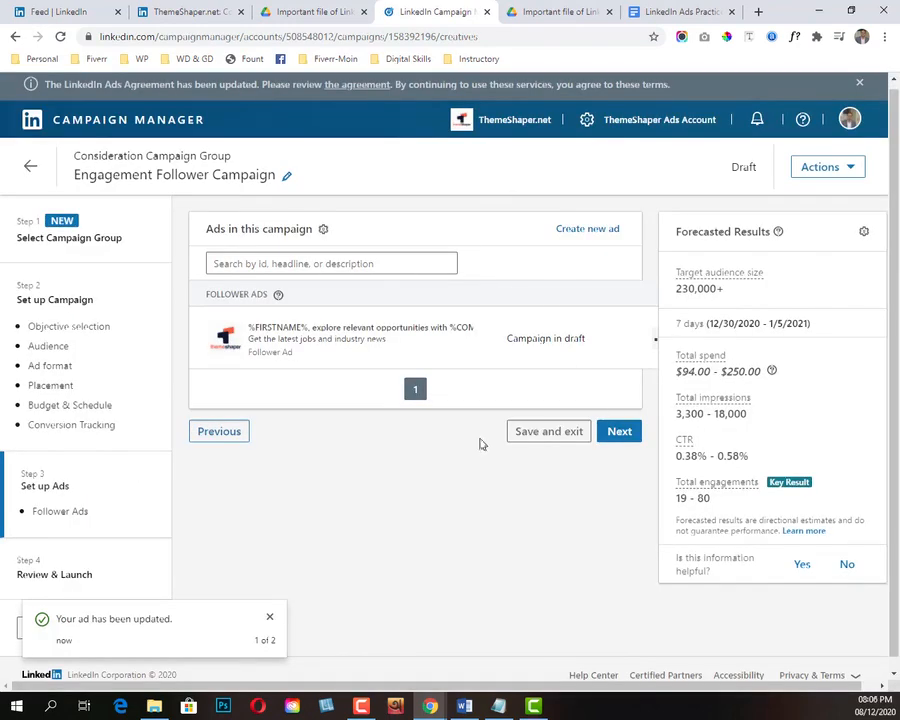
- Proceed to Review & Launch and review the campaign's objective, group, audience, placement, budget, schedule and ad
{"action": "left_click", "coordinate": [630, 438]}
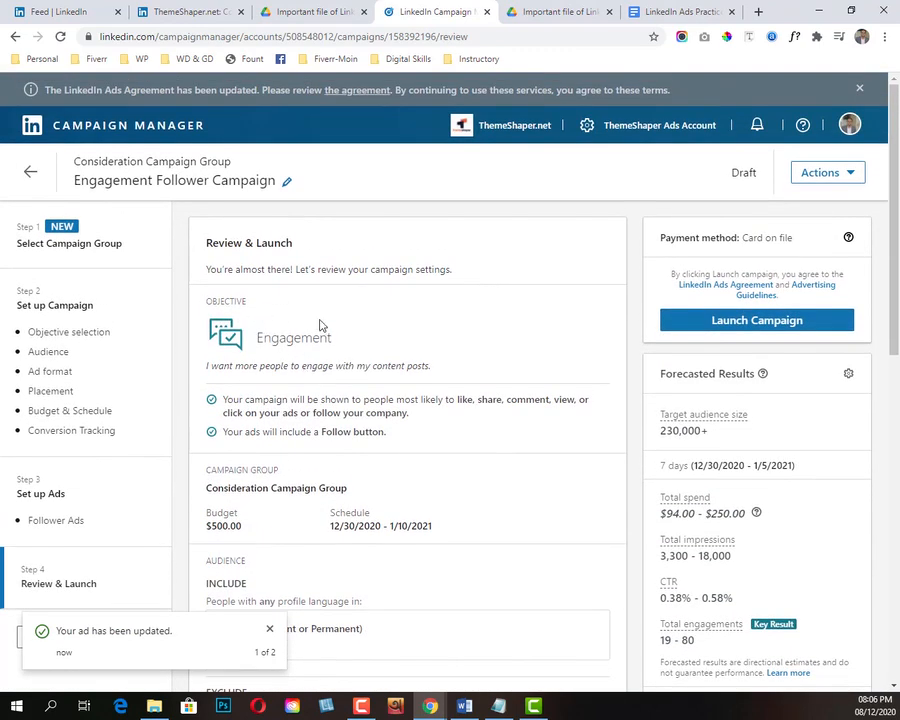
{"action": "left_click_drag", "start_coordinate": [256, 340], "coordinate": [412, 362]}
{"action": "scroll", "coordinate": [422, 378], "scroll_direction": "down", "scroll_amount": 2}
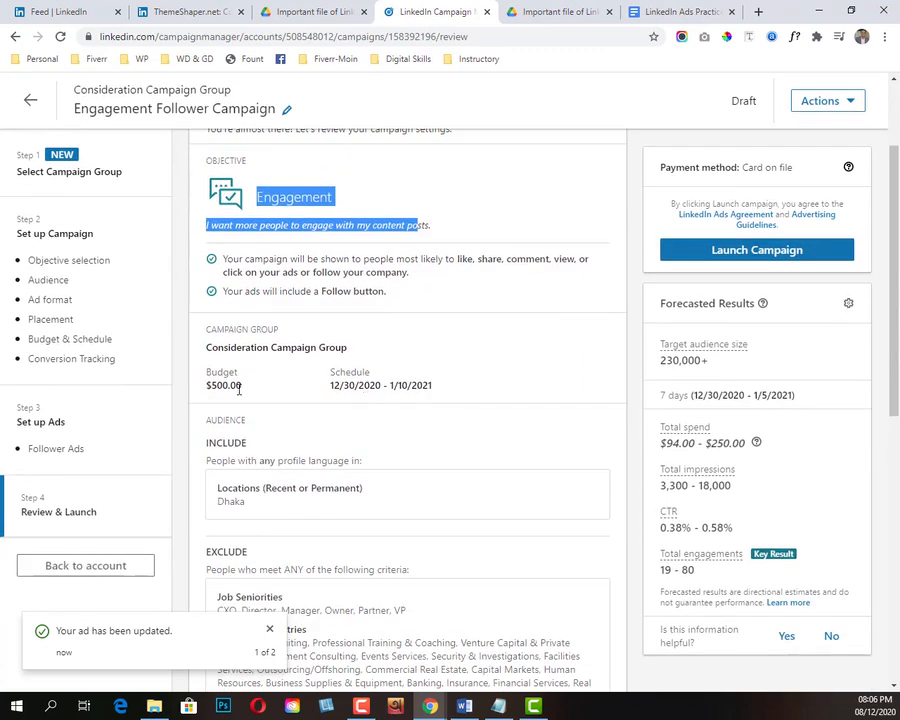
{"action": "scroll", "coordinate": [414, 382], "scroll_direction": "down", "scroll_amount": 2}
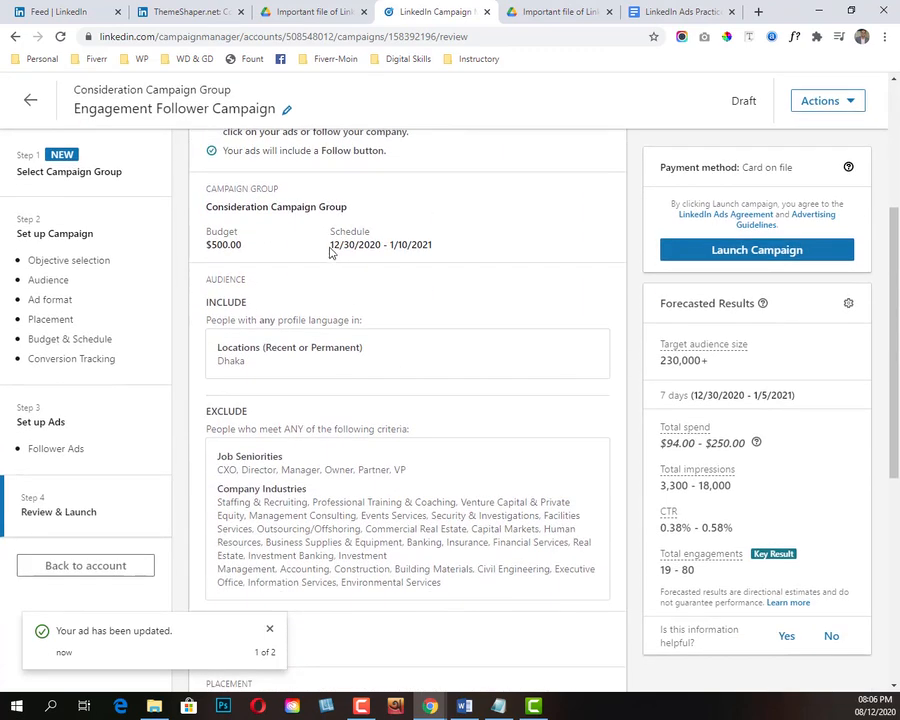
{"action": "scroll", "coordinate": [392, 414], "scroll_direction": "down", "scroll_amount": 6}
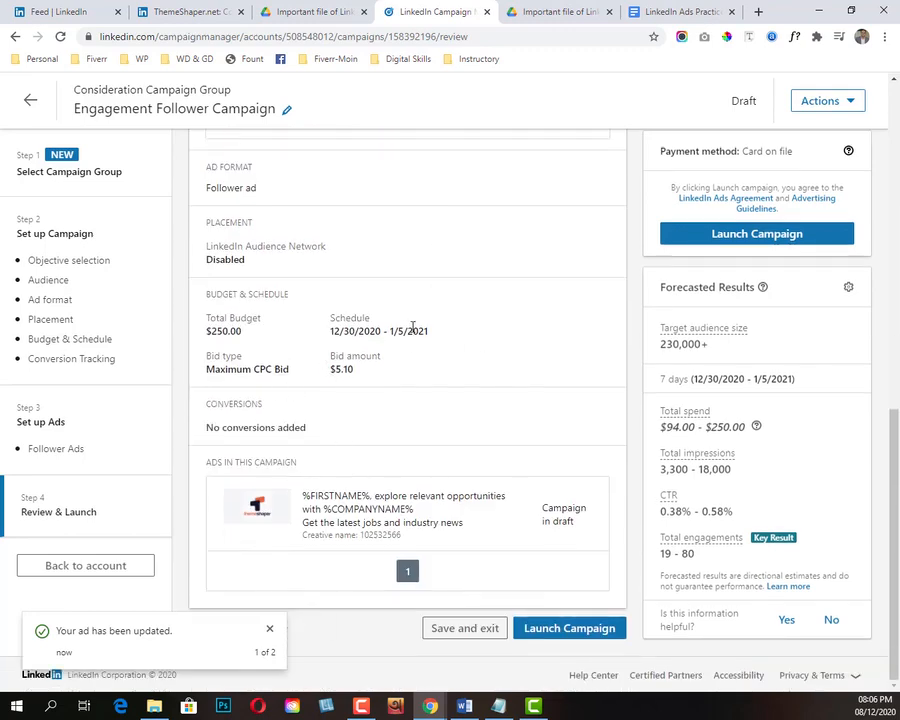
- Dismiss the ad notifications and launch the Engagement Follower Campaign
{"action": "left_click", "coordinate": [269, 629]}
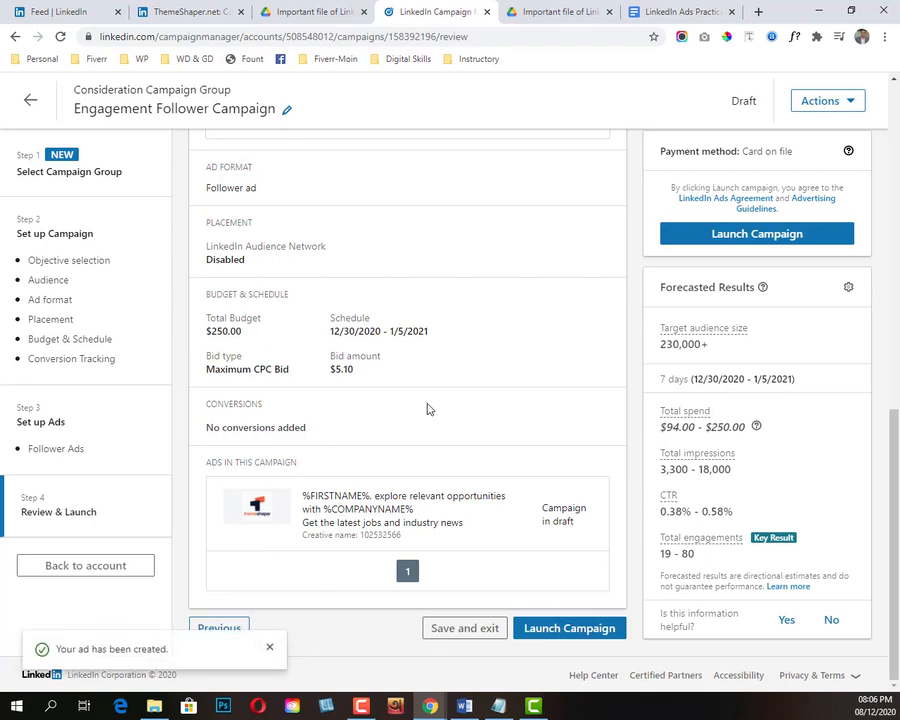
{"action": "left_click", "coordinate": [269, 647]}
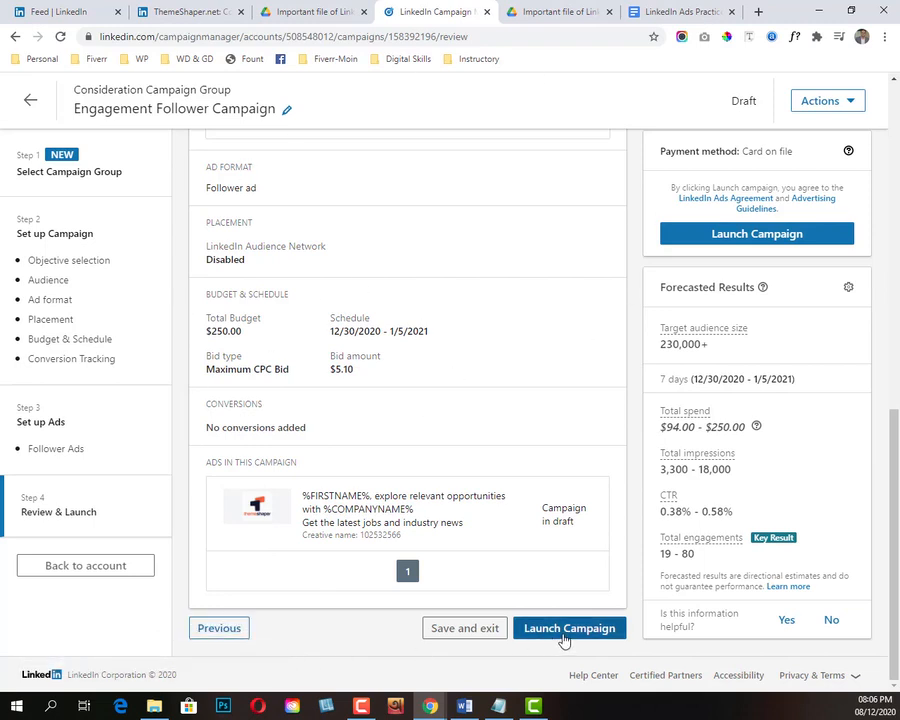
{"action": "left_click", "coordinate": [565, 630]}
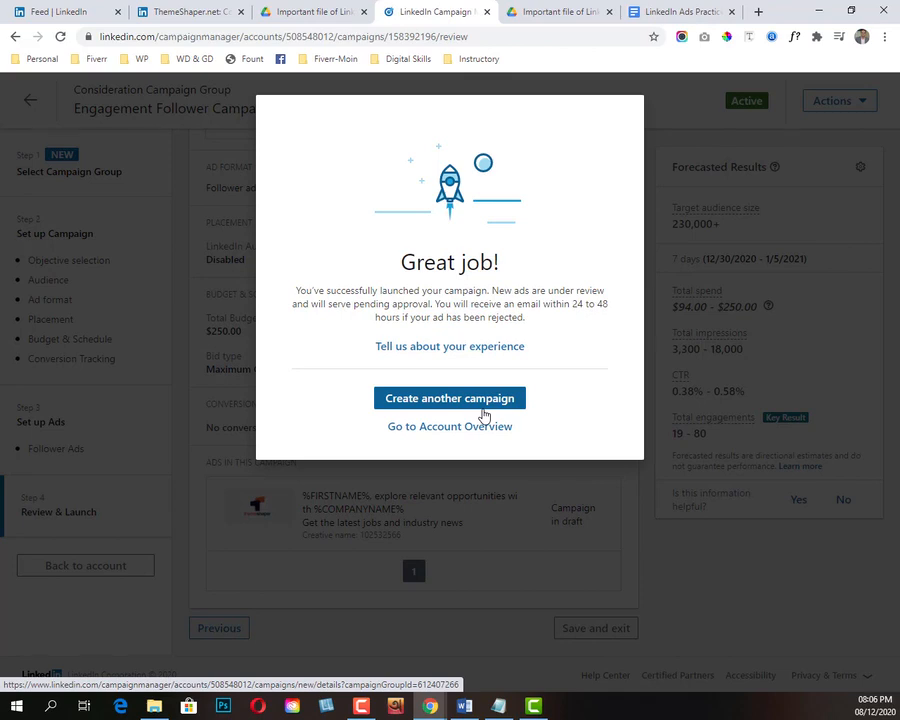
- Go to the account overview and open the Engagement Follower Campaign for managing
{"action": "left_click", "coordinate": [447, 428]}
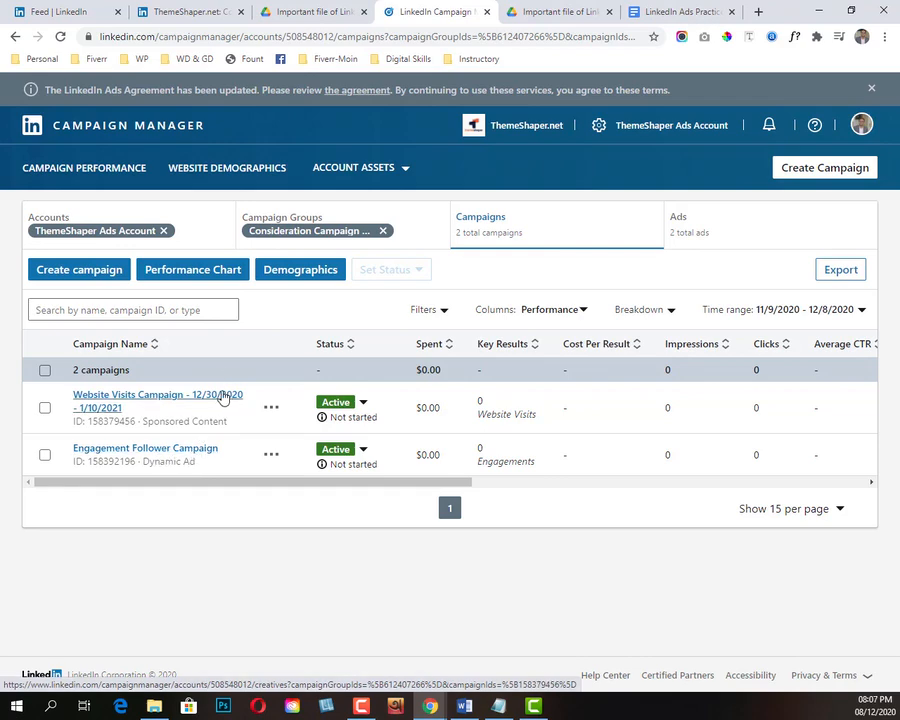
{"action": "left_click", "coordinate": [271, 456]}
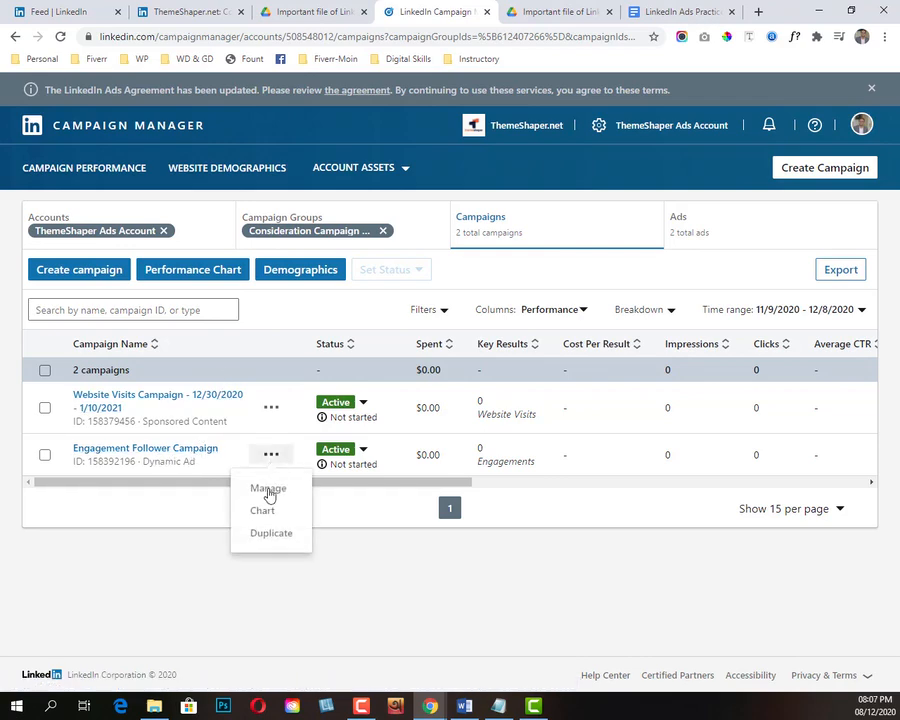
{"action": "left_click", "coordinate": [268, 492]}
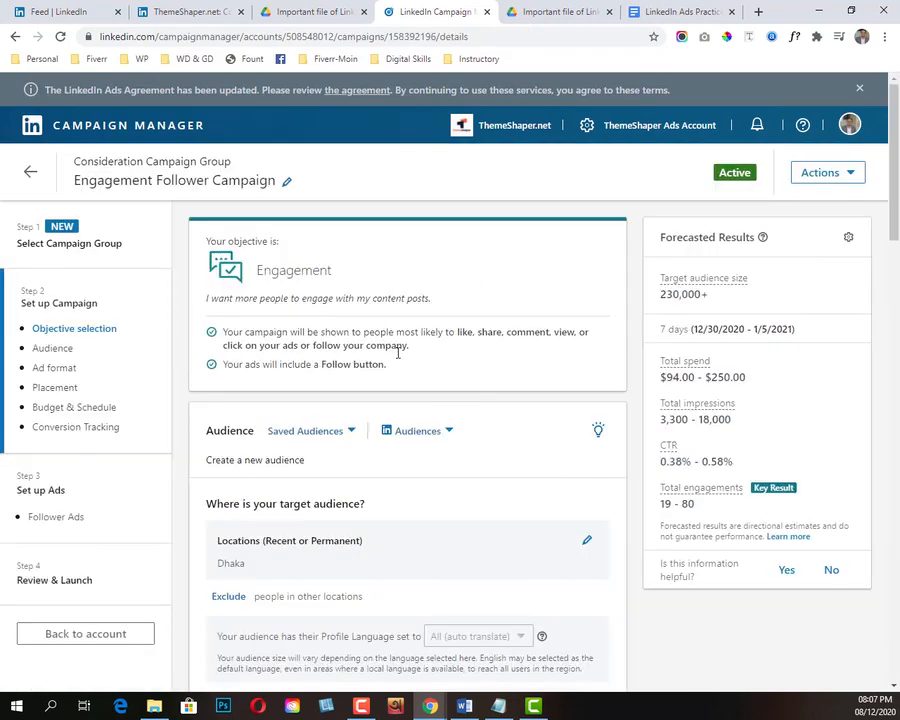
- Look over the launched campaign's objective and audience settings and open its name for editing
{"action": "scroll", "coordinate": [403, 375], "scroll_direction": "down", "scroll_amount": 4}
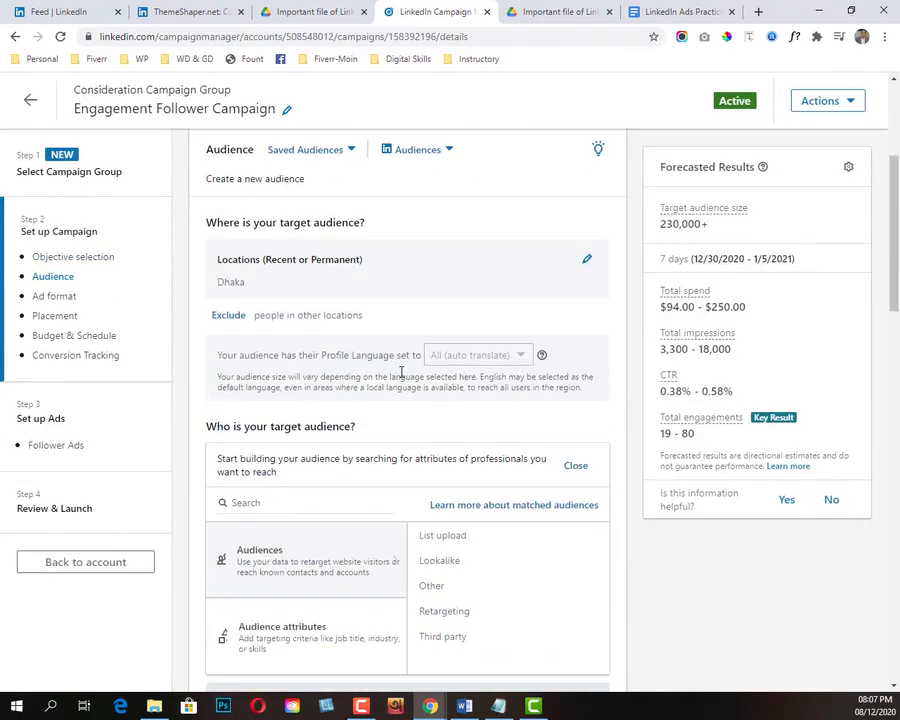
{"action": "scroll", "coordinate": [403, 377], "scroll_direction": "up", "scroll_amount": 4}
{"action": "left_click", "coordinate": [291, 181]}
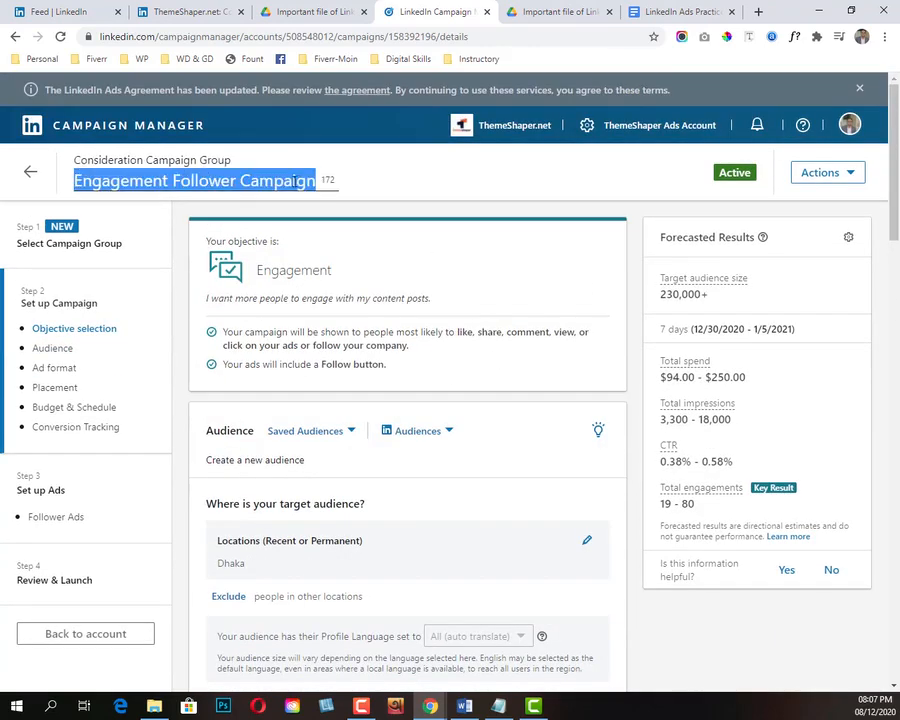
{"action": "left_click", "coordinate": [321, 180]}
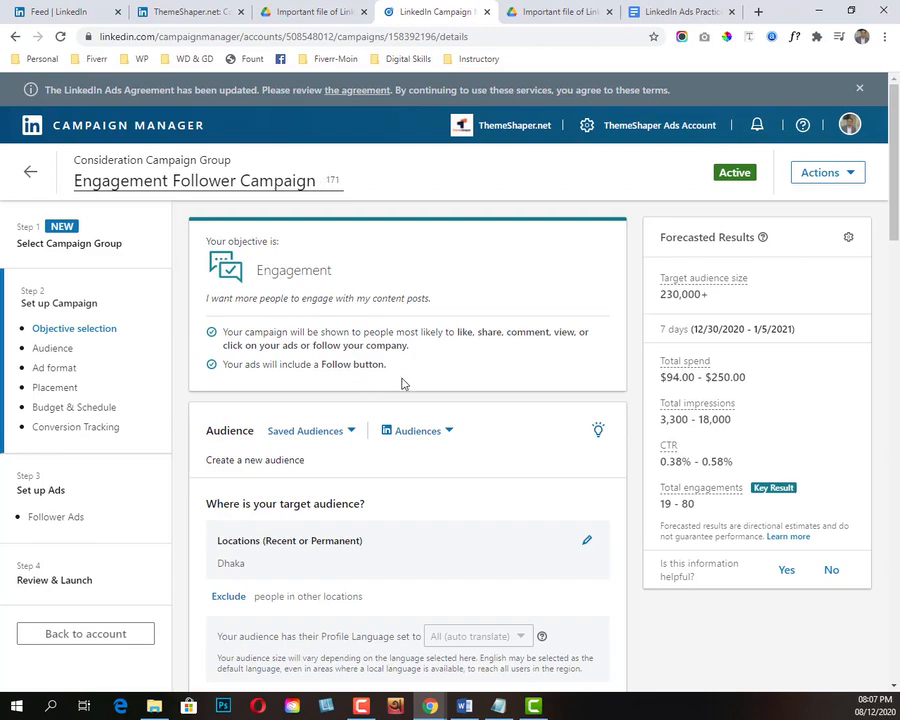
- Copy the campaign group's date range, 12/30/2020 to 1/10/2021, from the note in the Budget & Schedule section
{"action": "scroll", "coordinate": [418, 372], "scroll_direction": "down", "scroll_amount": 3}
{"action": "scroll", "coordinate": [420, 363], "scroll_direction": "down", "scroll_amount": 8}
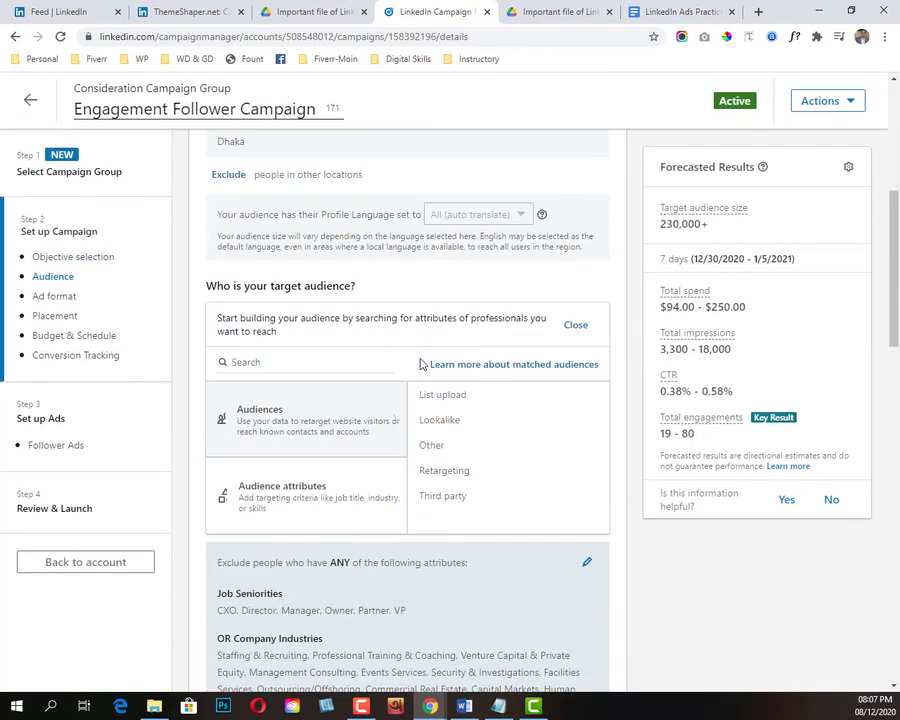
{"action": "scroll", "coordinate": [424, 363], "scroll_direction": "down", "scroll_amount": 3}
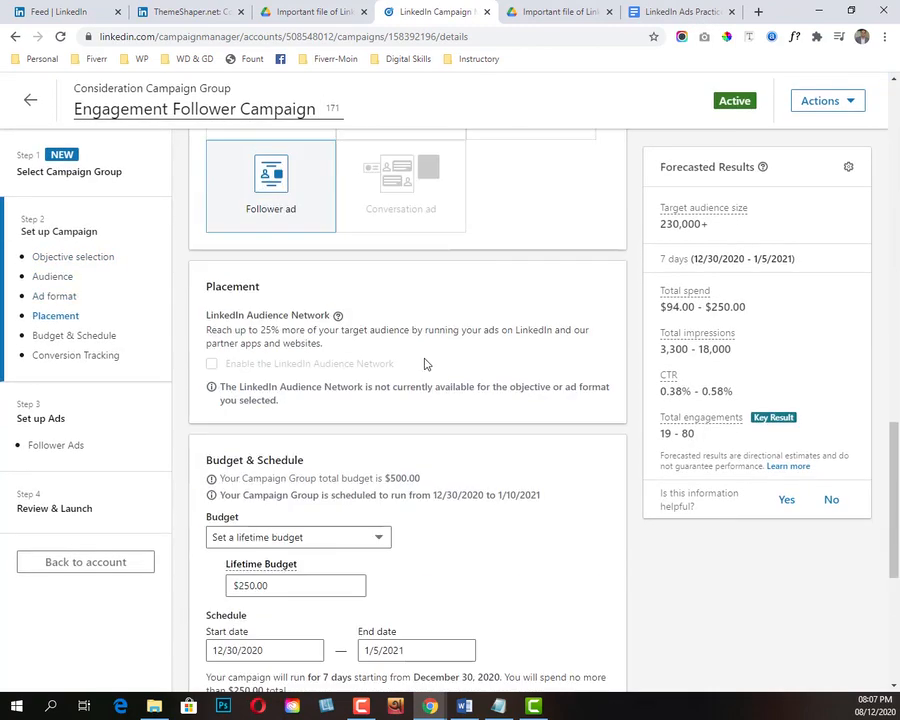
{"action": "scroll", "coordinate": [424, 363], "scroll_direction": "down", "scroll_amount": 1}
{"action": "left_click_drag", "start_coordinate": [433, 425], "coordinate": [546, 424]}
{"action": "scroll", "coordinate": [549, 424], "scroll_direction": "down", "scroll_amount": 2}
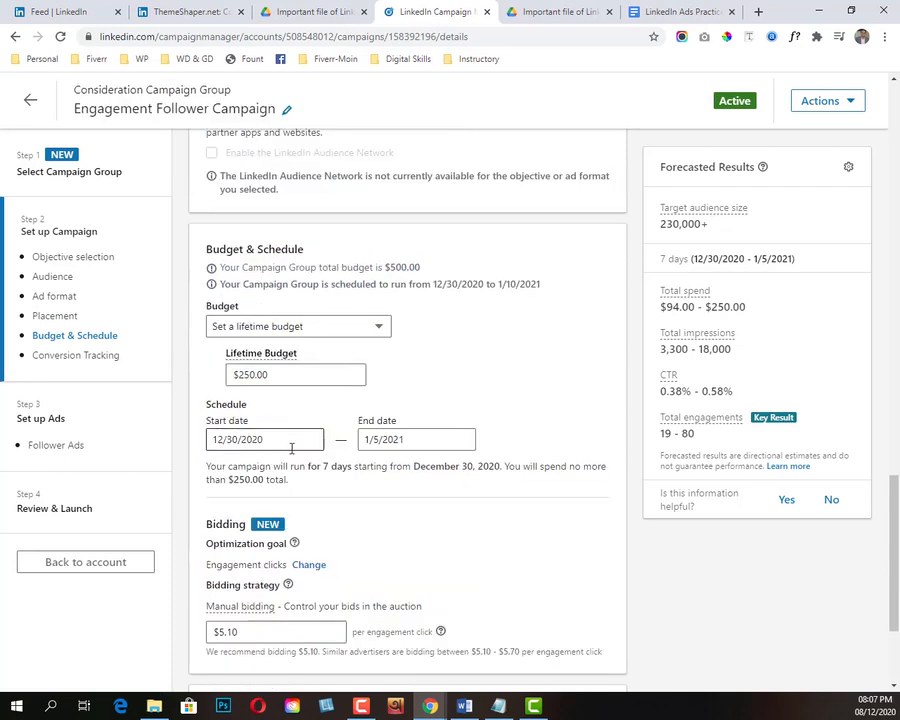
{"action": "left_click_drag", "start_coordinate": [556, 286], "coordinate": [433, 284]}
{"action": "key", "text": "ctrl+c"}
- Append the copied date range 12/30/2020 to 1/10/2021 to the end of the campaign name
{"action": "scroll", "coordinate": [354, 287], "scroll_direction": "up", "scroll_amount": 15}
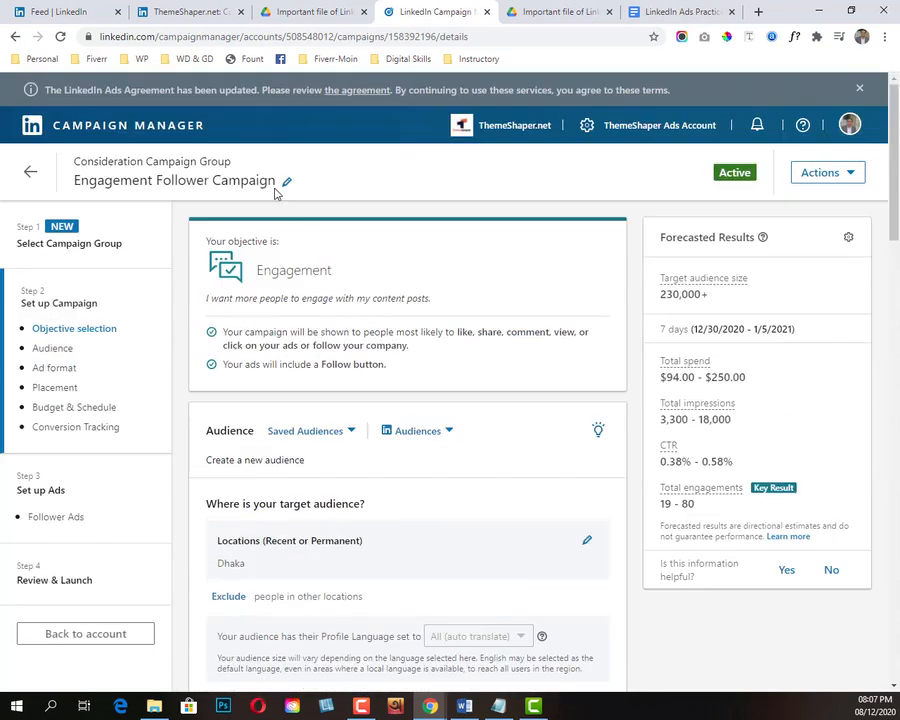
{"action": "left_click", "coordinate": [286, 183]}
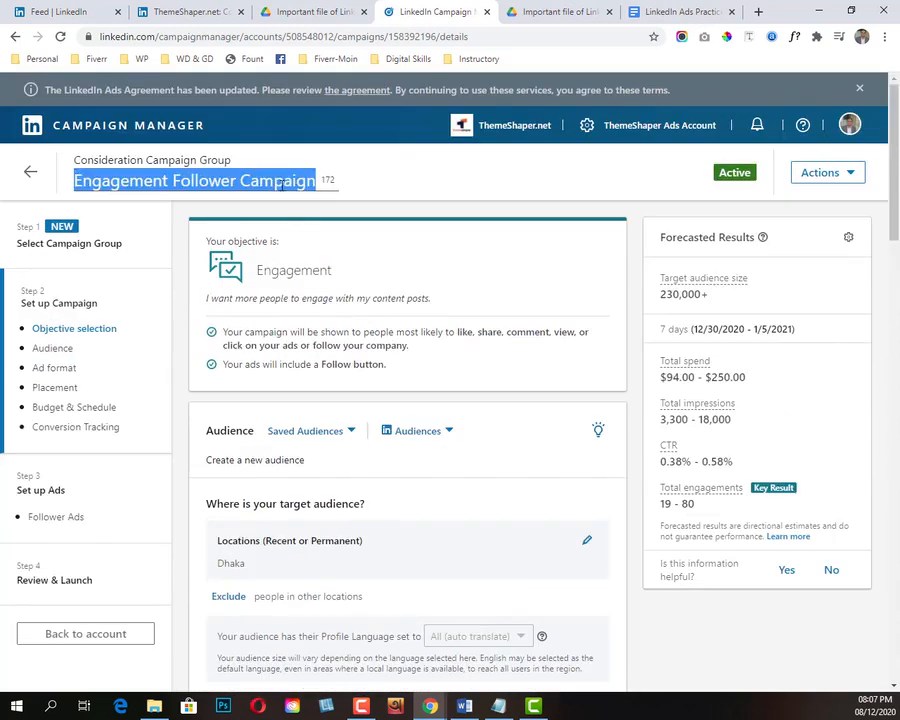
{"action": "left_click", "coordinate": [340, 190]}
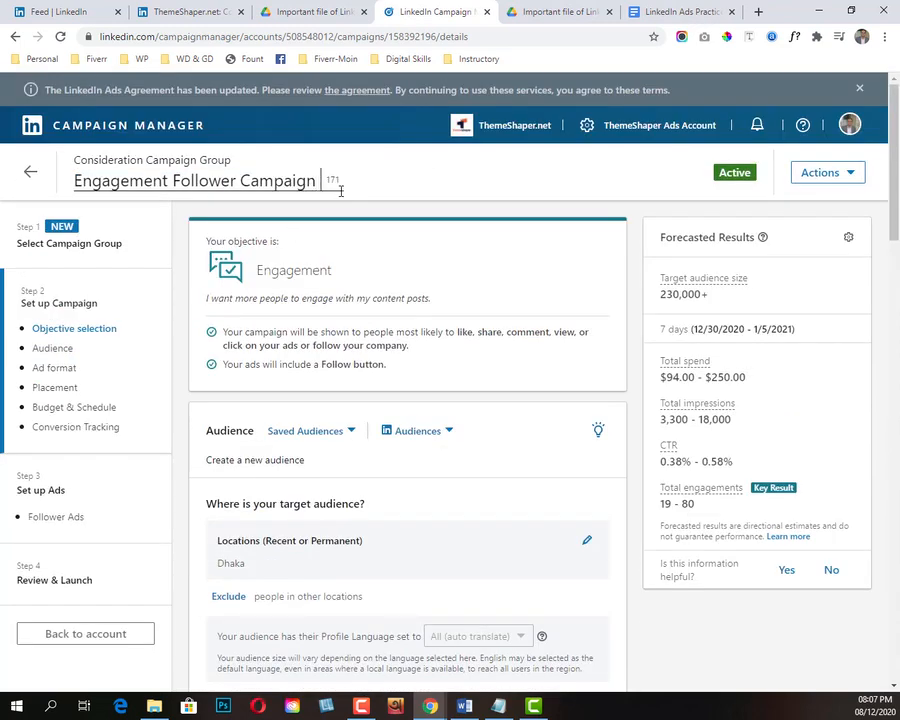
{"action": "key", "text": "ctrl+v"}
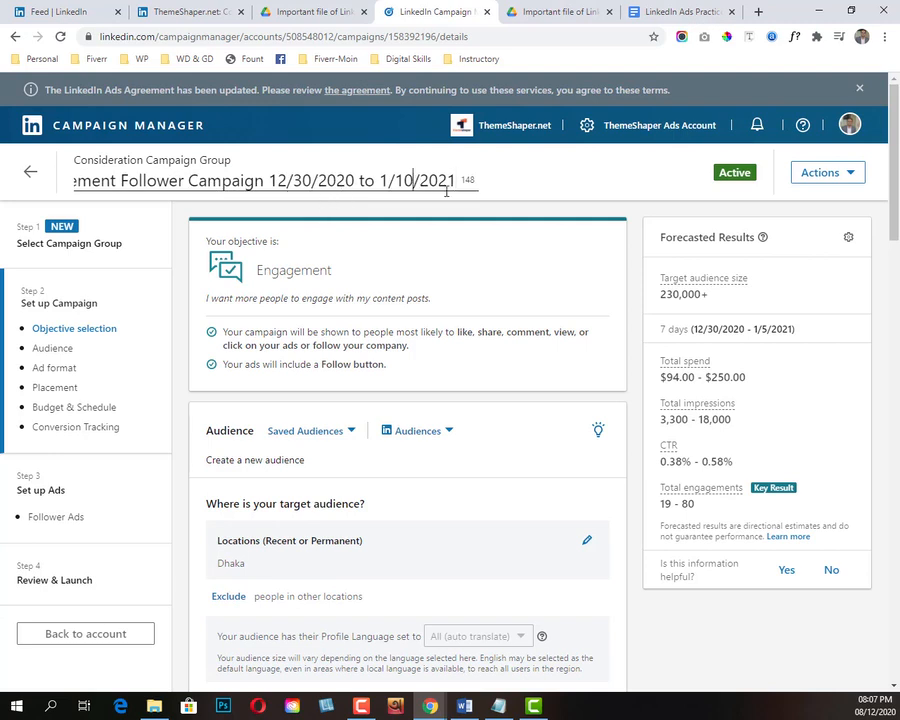
- Correct the date range in the campaign name so it reads Engagement Follower Campaign 12/30/2020 - 1/5/2021
{"action": "key", "text": "BackSpace"}
{"action": "key", "text": "BackSpace"}
{"action": "type", "text": "5"}
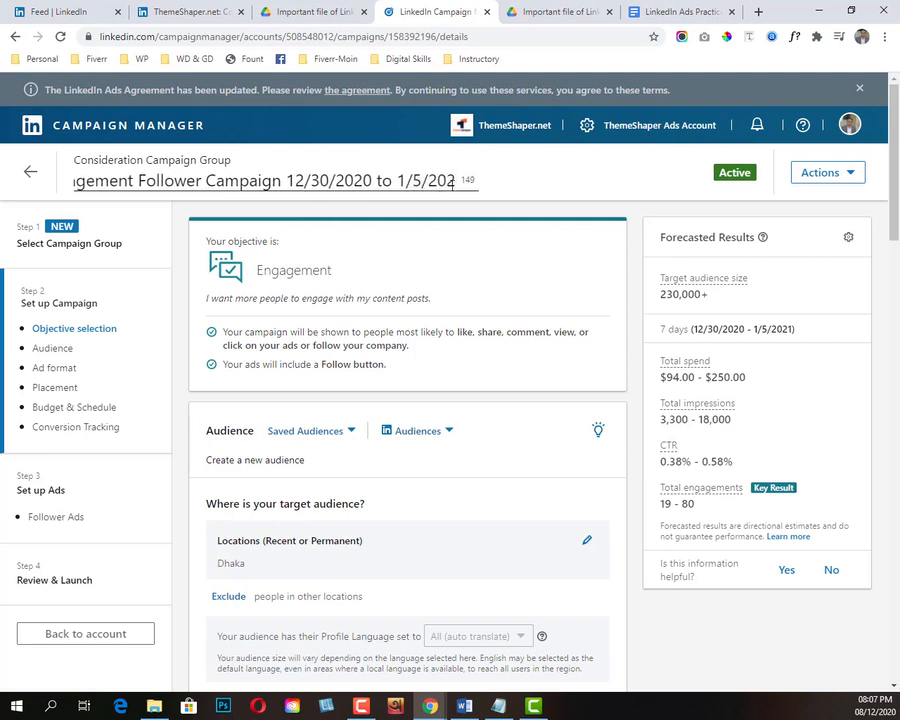
{"action": "double_click", "coordinate": [378, 181]}
{"action": "key", "text": "BackSpace"}
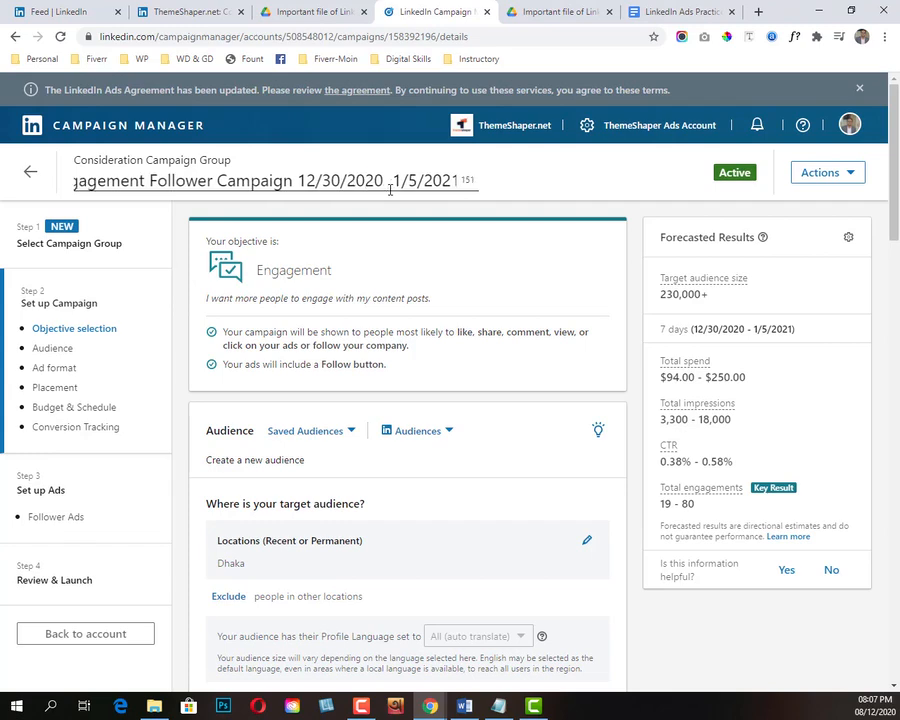
{"action": "type", "text": "-"}
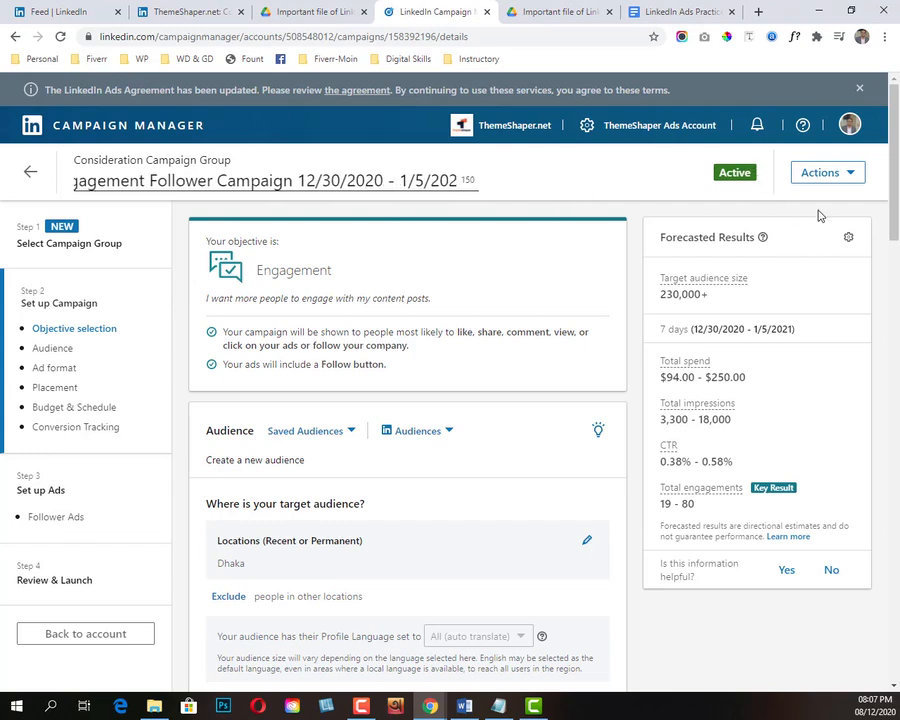
- Proceed through the ad setup to Review & Launch and check the campaign's placement, budget, schedule and ad
{"action": "scroll", "coordinate": [398, 339], "scroll_direction": "down", "scroll_amount": 1}
{"action": "scroll", "coordinate": [426, 341], "scroll_direction": "down", "scroll_amount": 15}
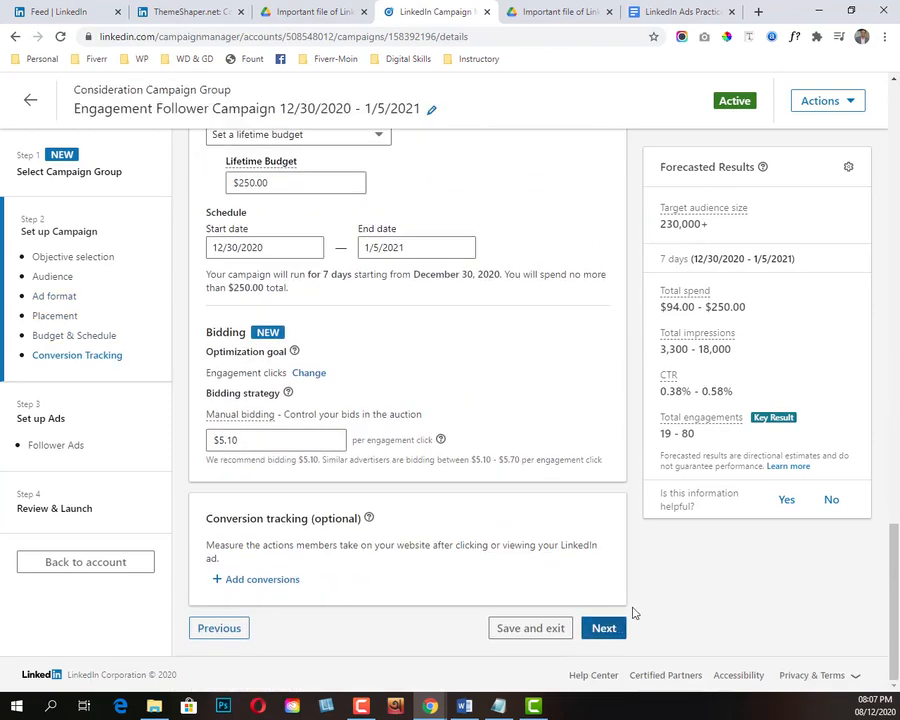
{"action": "left_click", "coordinate": [612, 684]}
{"action": "left_click", "coordinate": [614, 421]}
{"action": "scroll", "coordinate": [554, 412], "scroll_direction": "down", "scroll_amount": 10}
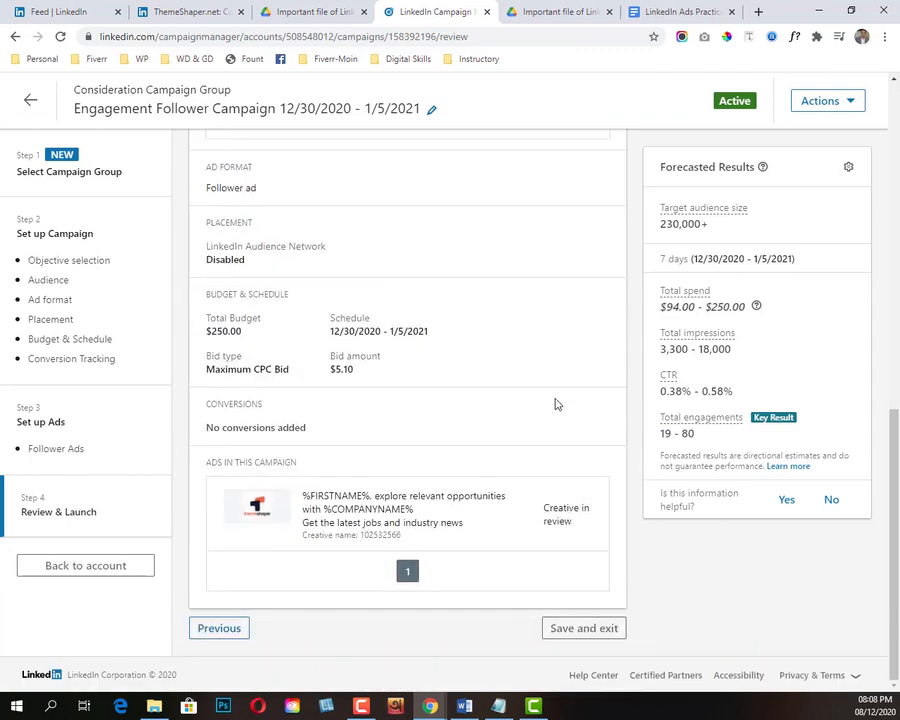
- Recheck the ads set up in this campaign, return to the review, and save and exit the campaign
{"action": "left_click", "coordinate": [206, 634]}
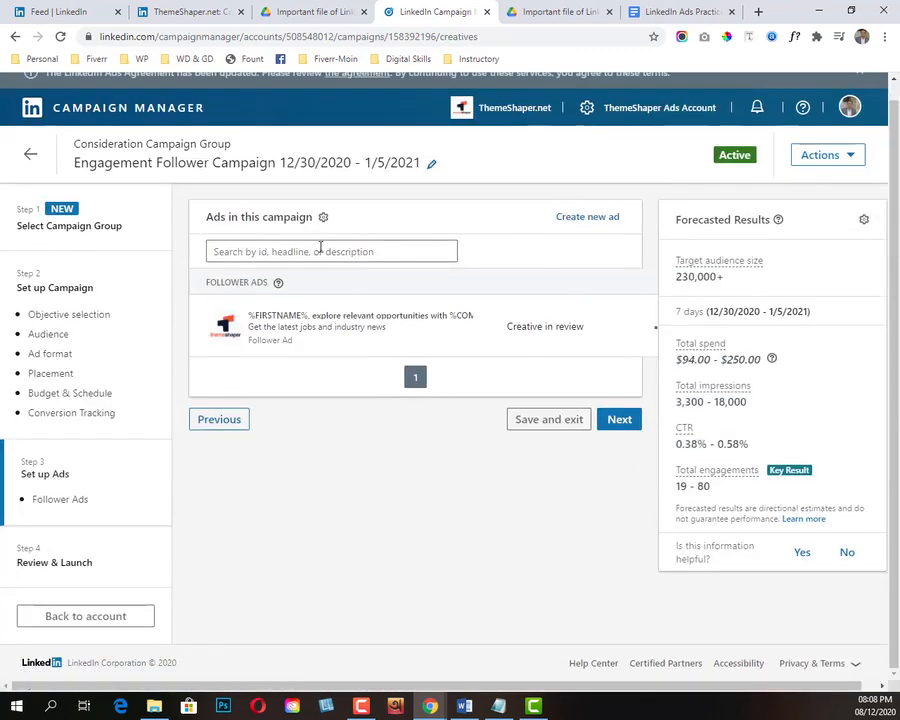
{"action": "left_click", "coordinate": [621, 421]}
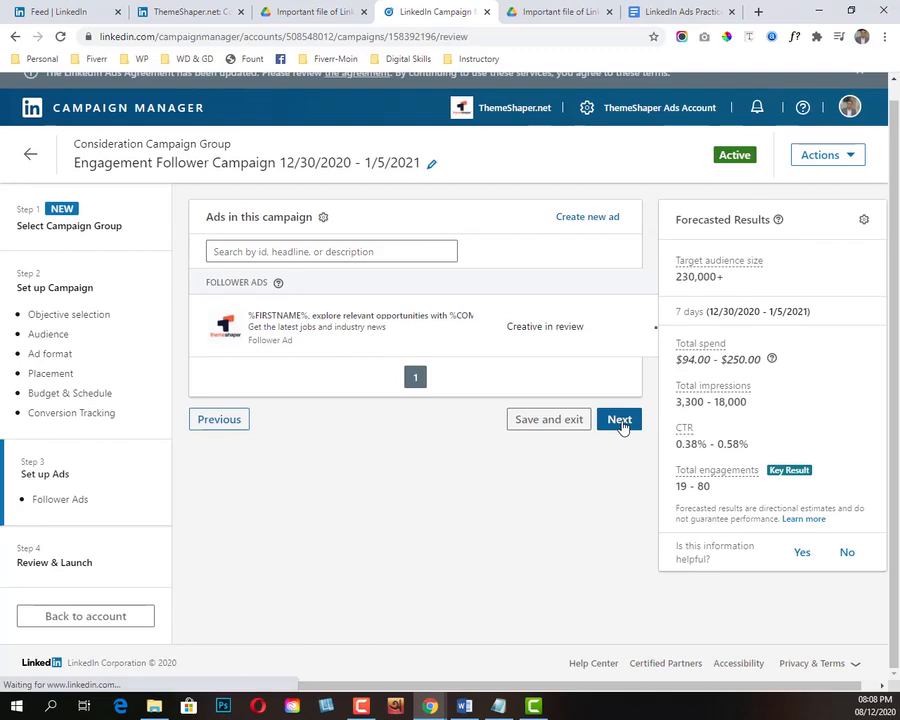
{"action": "scroll", "coordinate": [601, 451], "scroll_direction": "down", "scroll_amount": 5}
{"action": "scroll", "coordinate": [600, 451], "scroll_direction": "down", "scroll_amount": 2}
{"action": "left_click", "coordinate": [570, 632]}
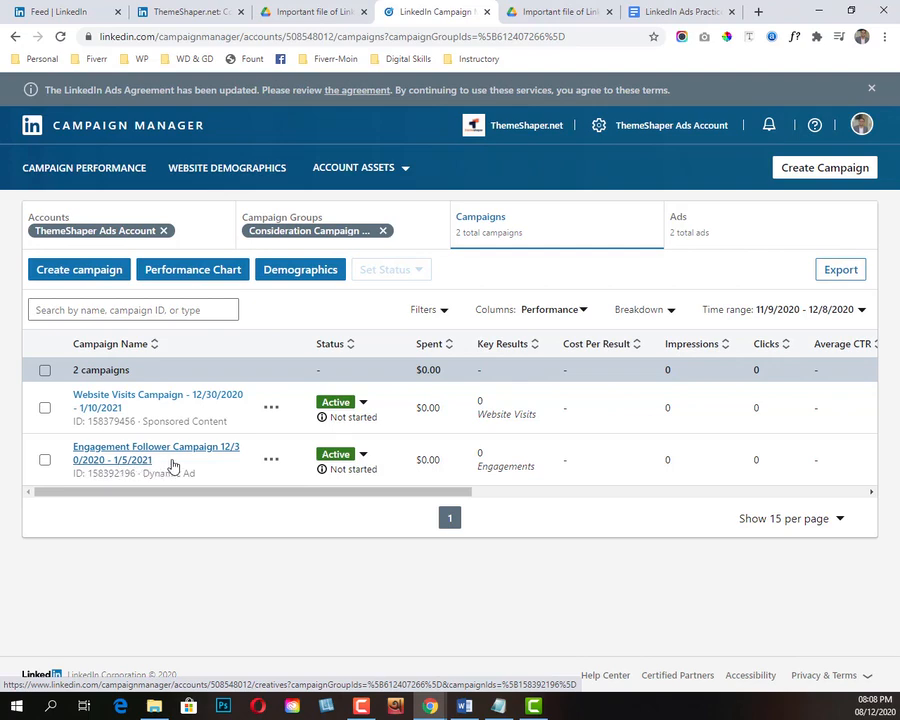
- Look over the campaign list and open the ads of the Engagement Follower Campaign
{"action": "mouse_move", "coordinate": [365, 461]}
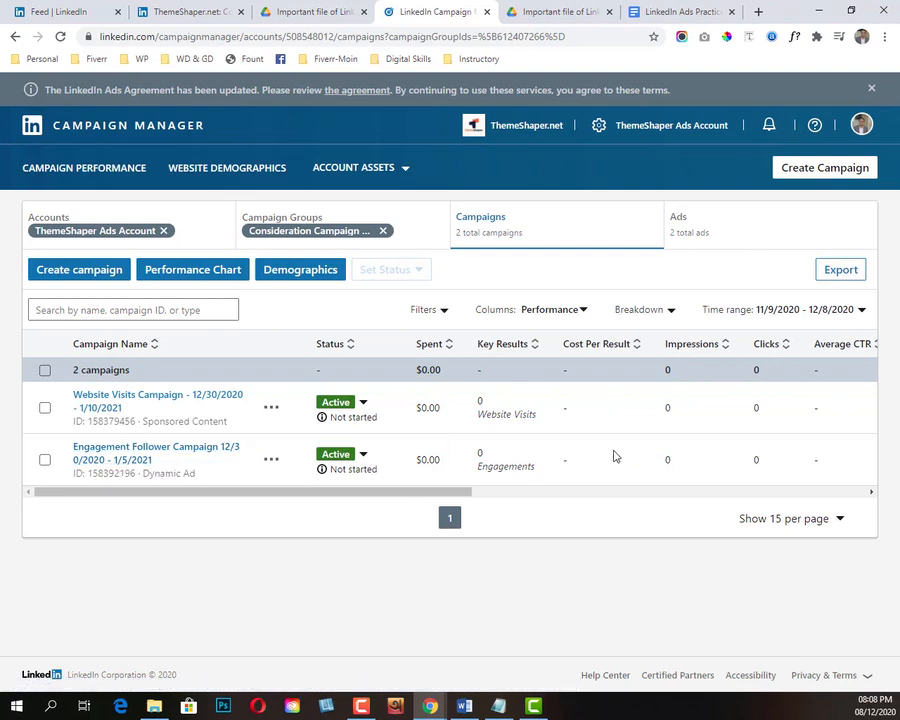
{"action": "left_click_drag", "start_coordinate": [408, 491], "coordinate": [337, 508]}
{"action": "left_click", "coordinate": [160, 447]}
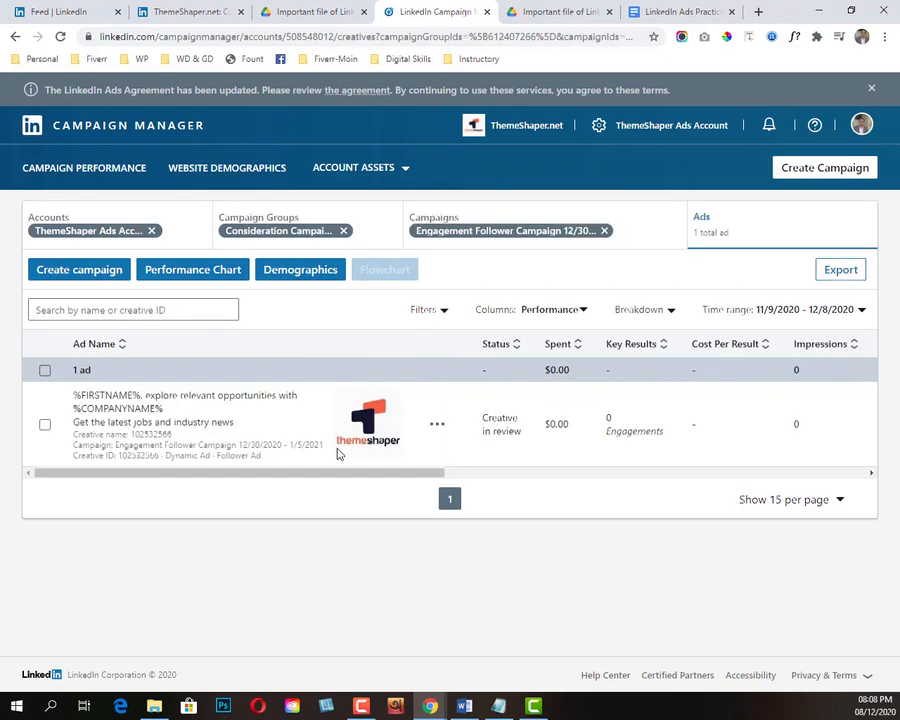